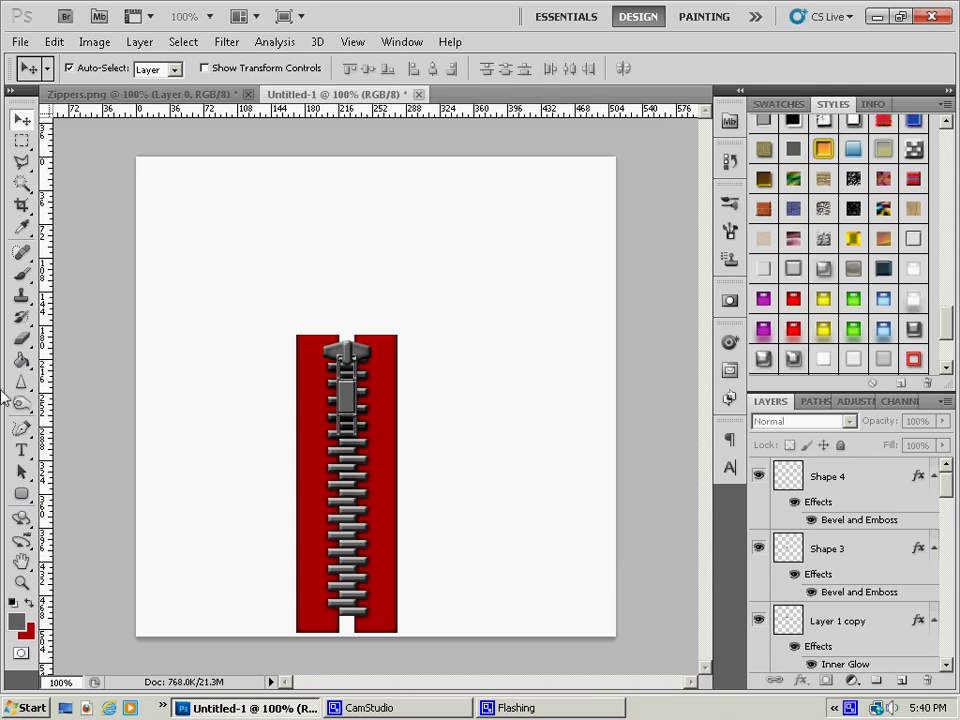
# Step: Compare with the Zippers.png reference image, then return to the zipper document
pyautogui.click(113, 94)
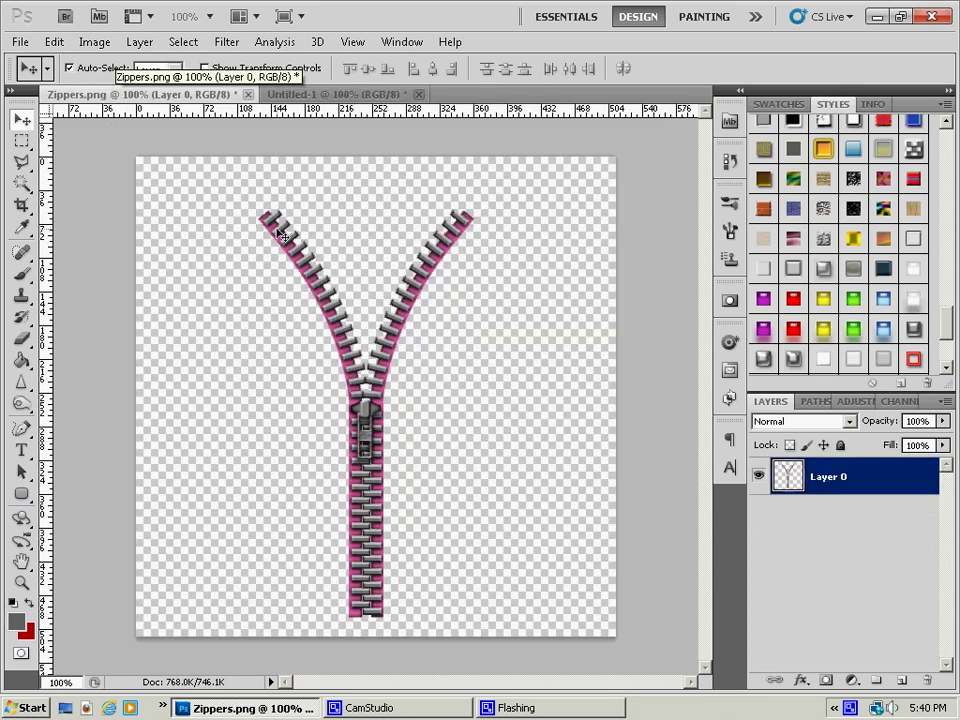
pyautogui.click(335, 94)
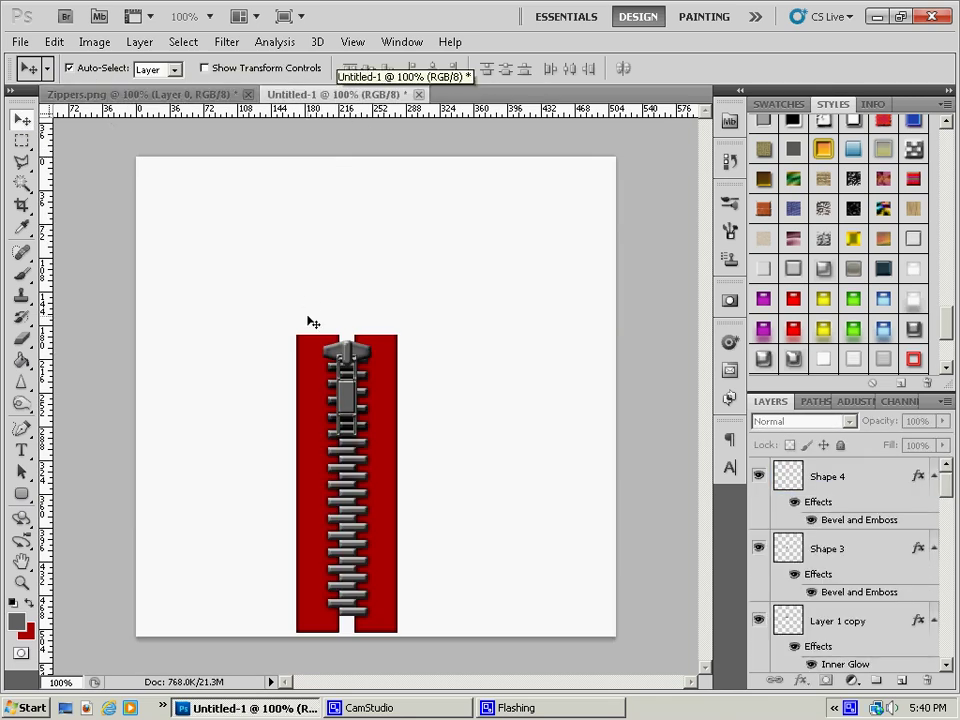
pyautogui.scroll(-5, 889, 604)
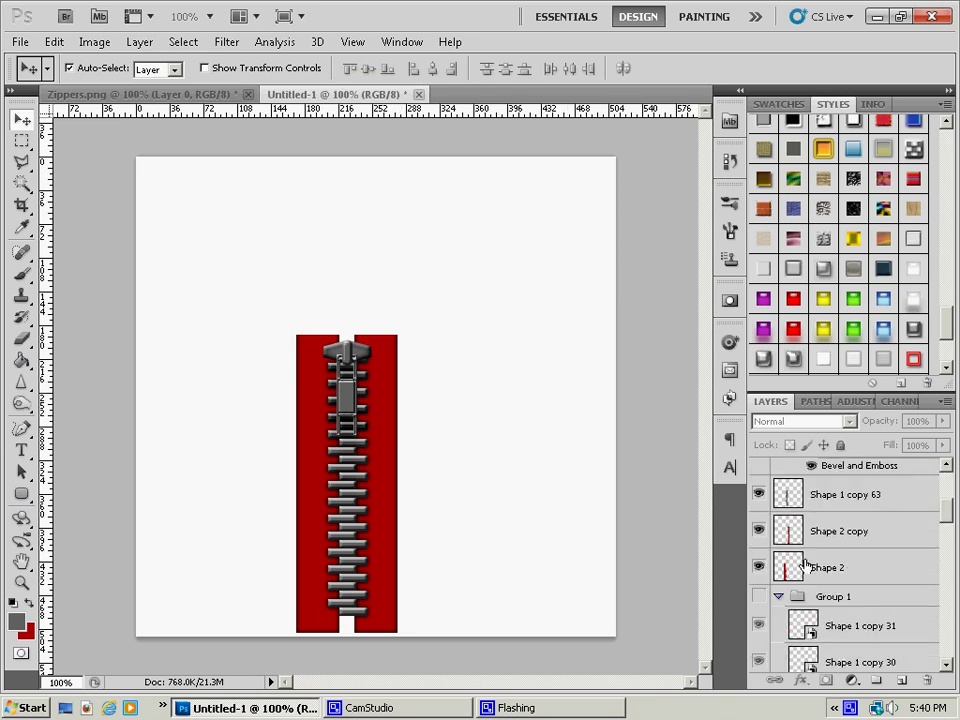
pyautogui.scroll(3, 805, 567)
pyautogui.scroll(-6, 840, 580)
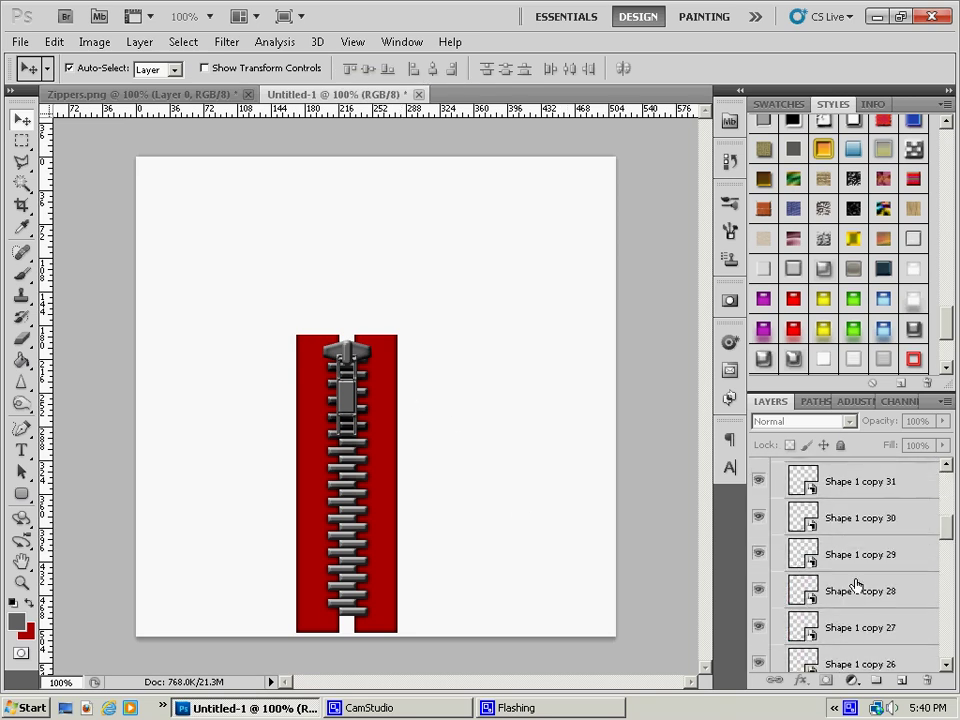
pyautogui.scroll(6, 814, 553)
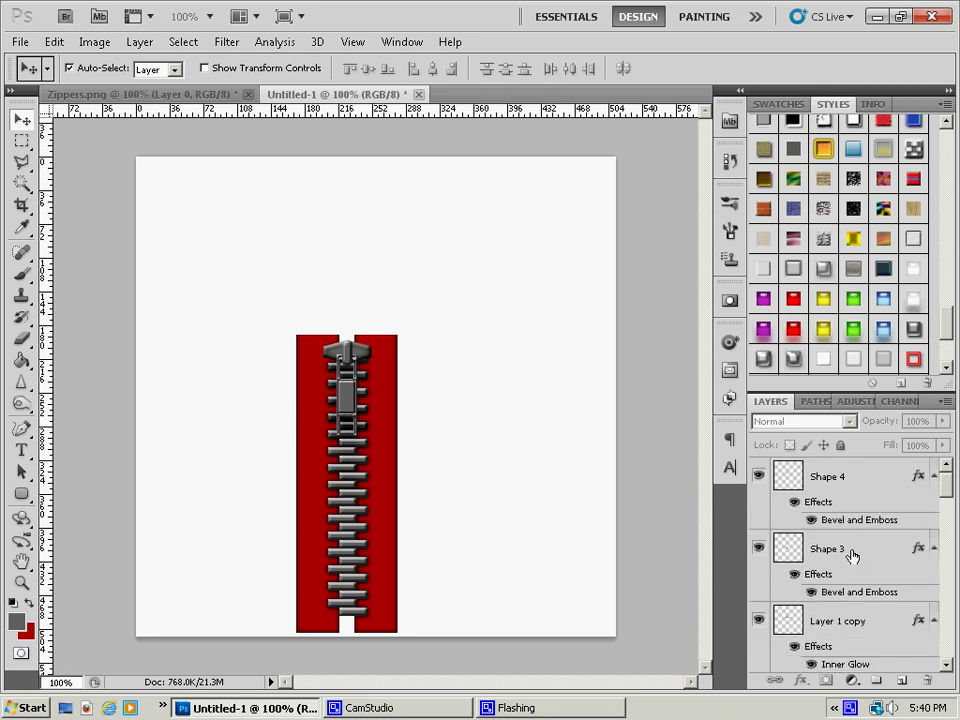
pyautogui.scroll(-4, 820, 556)
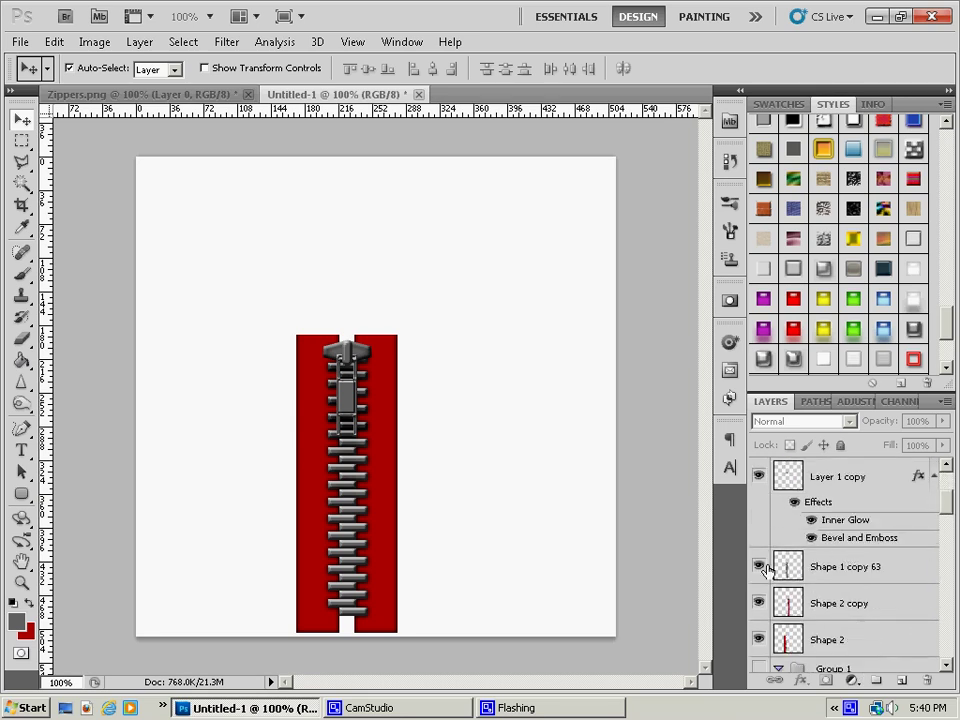
# Step: Hide the Shape 1 copy 63, Shape 4, Shape 3 and Layer 1 copy layers
pyautogui.click(759, 567)
pyautogui.scroll(4, 783, 566)
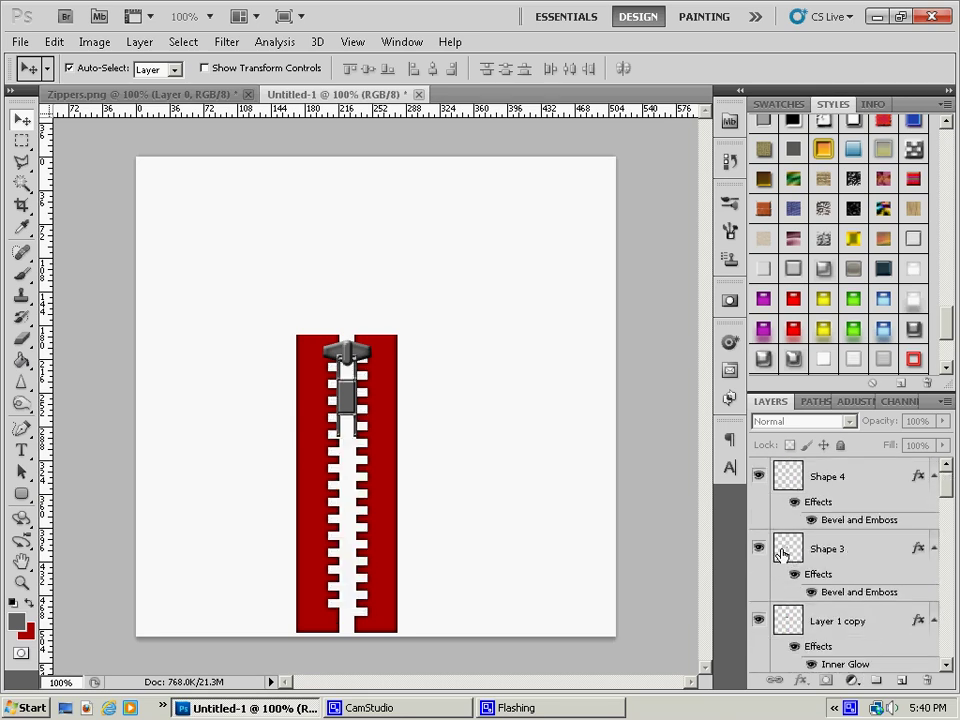
pyautogui.click(760, 478)
pyautogui.click(759, 548)
pyautogui.click(760, 620)
pyautogui.scroll(-20, 757, 597)
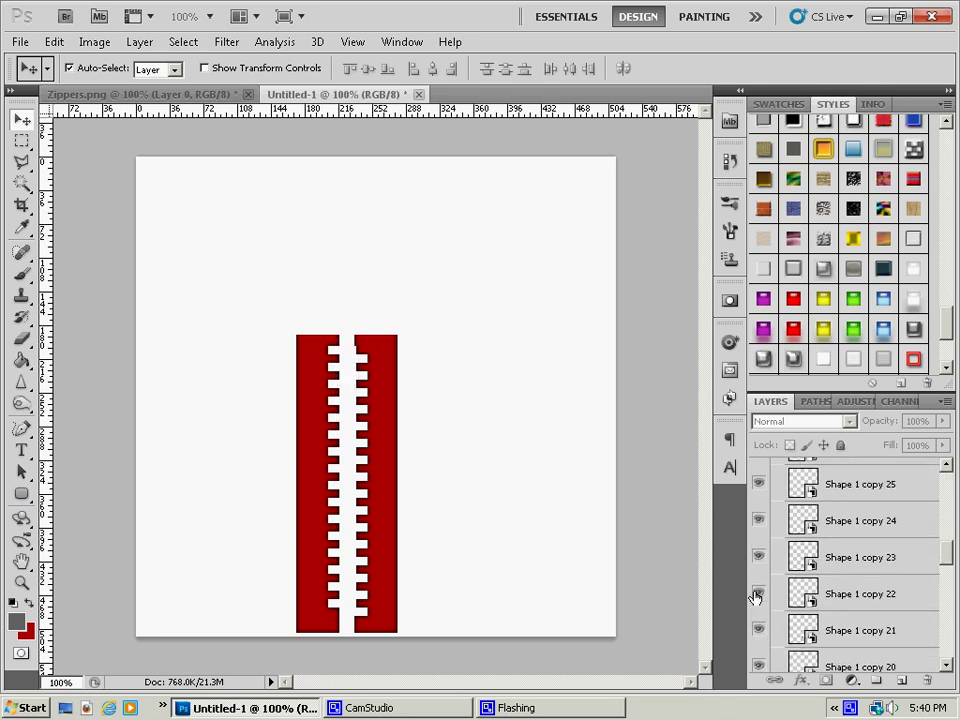
pyautogui.scroll(6, 757, 597)
pyautogui.scroll(5, 757, 597)
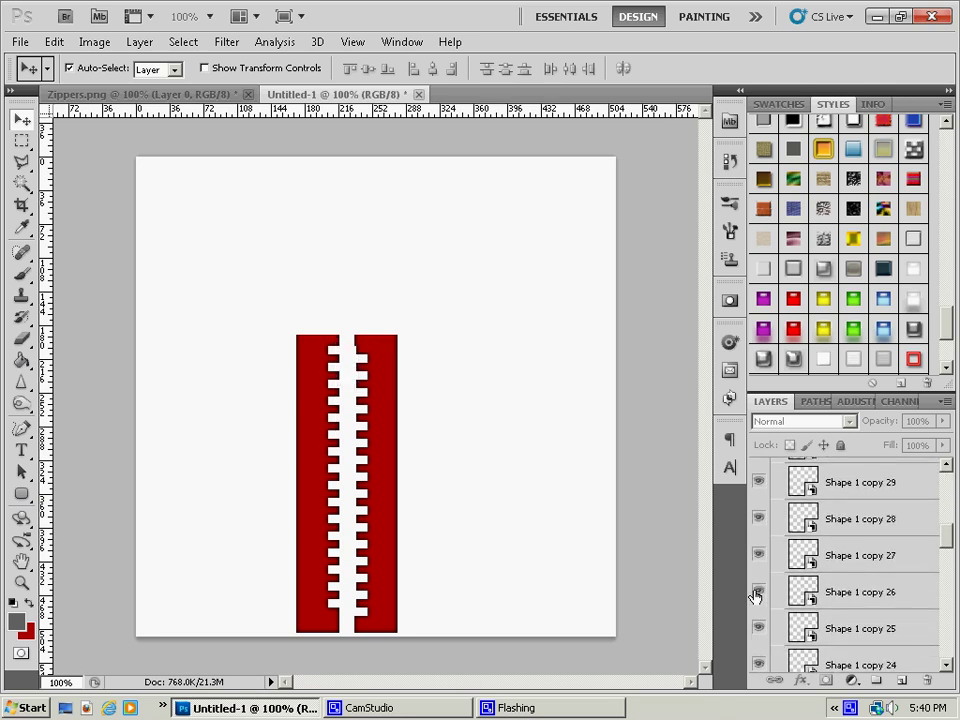
# Step: Show Group 1's metallic teeth and hide alternate teeth Shape 1 copy 30, 28 and 26
pyautogui.click(758, 596)
pyautogui.scroll(-2, 756, 604)
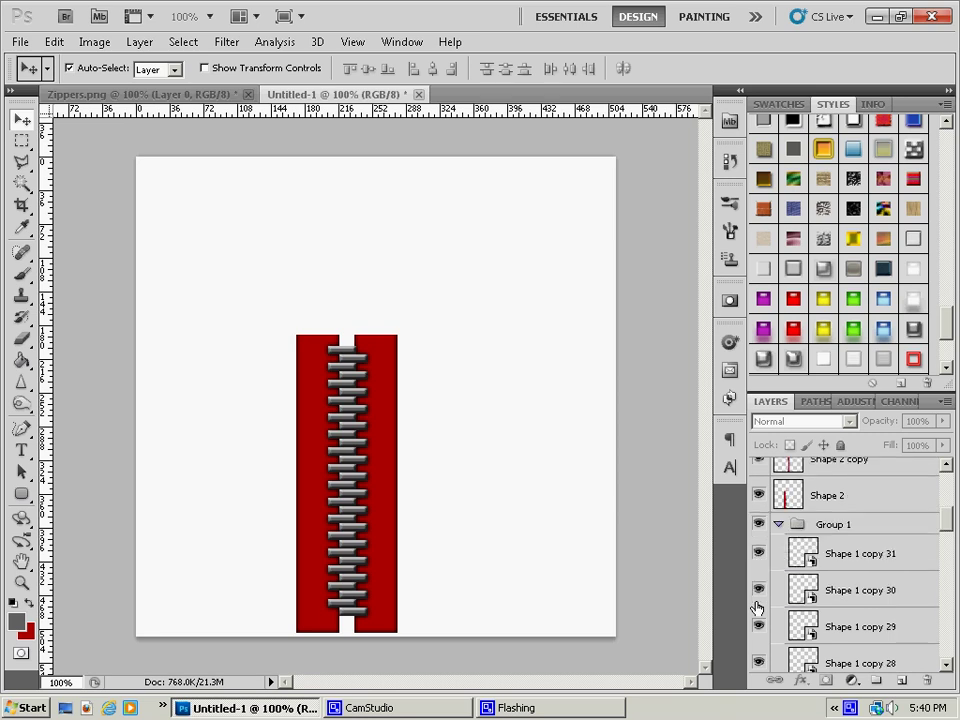
pyautogui.click(758, 590)
pyautogui.scroll(-2, 758, 592)
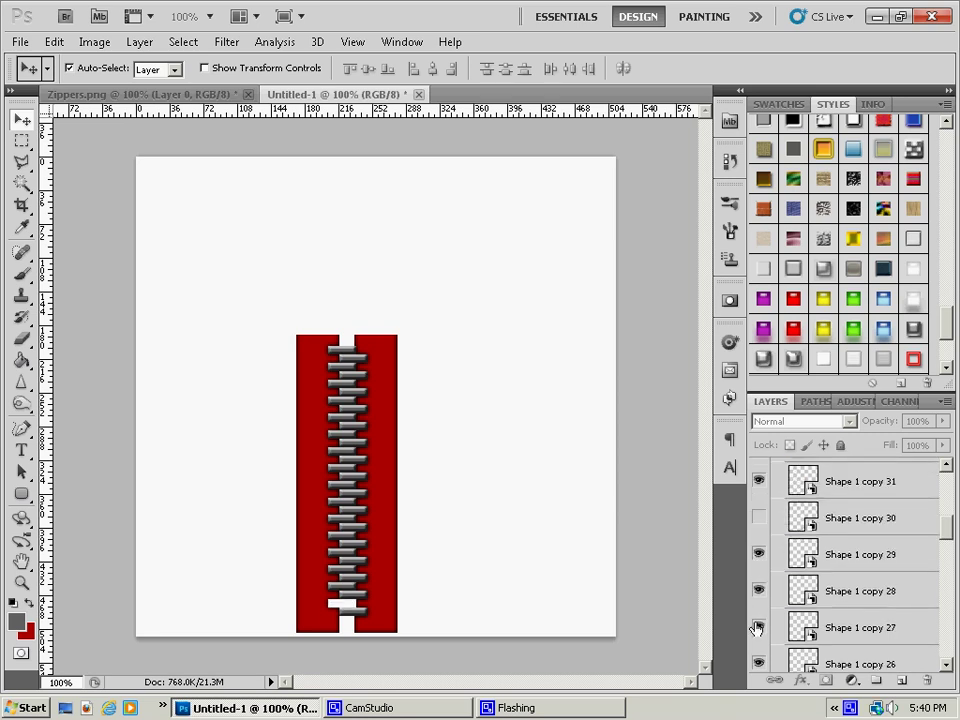
pyautogui.click(757, 627)
pyautogui.scroll(-2, 757, 628)
pyautogui.click(758, 552)
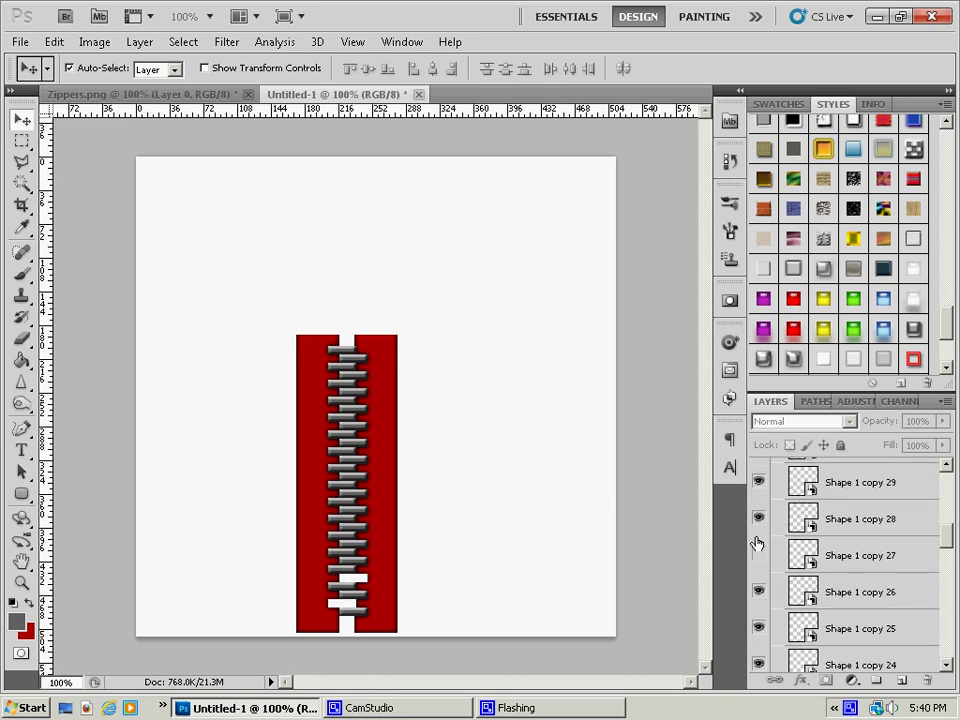
pyautogui.click(759, 519)
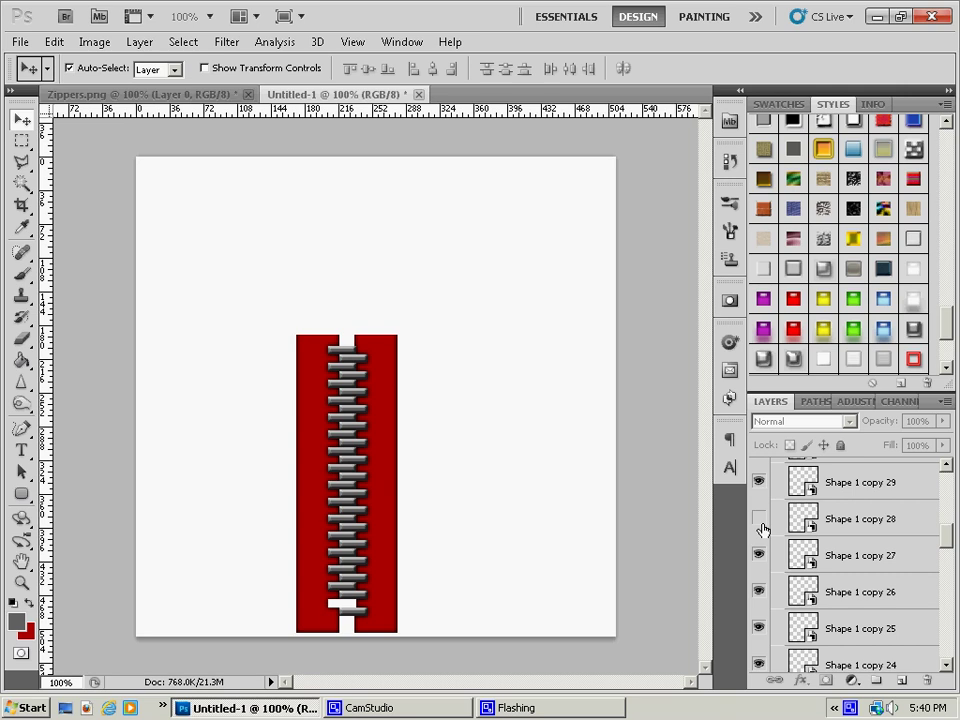
pyautogui.click(760, 597)
pyautogui.scroll(-2, 761, 620)
pyautogui.click(759, 626)
pyautogui.scroll(-2, 765, 625)
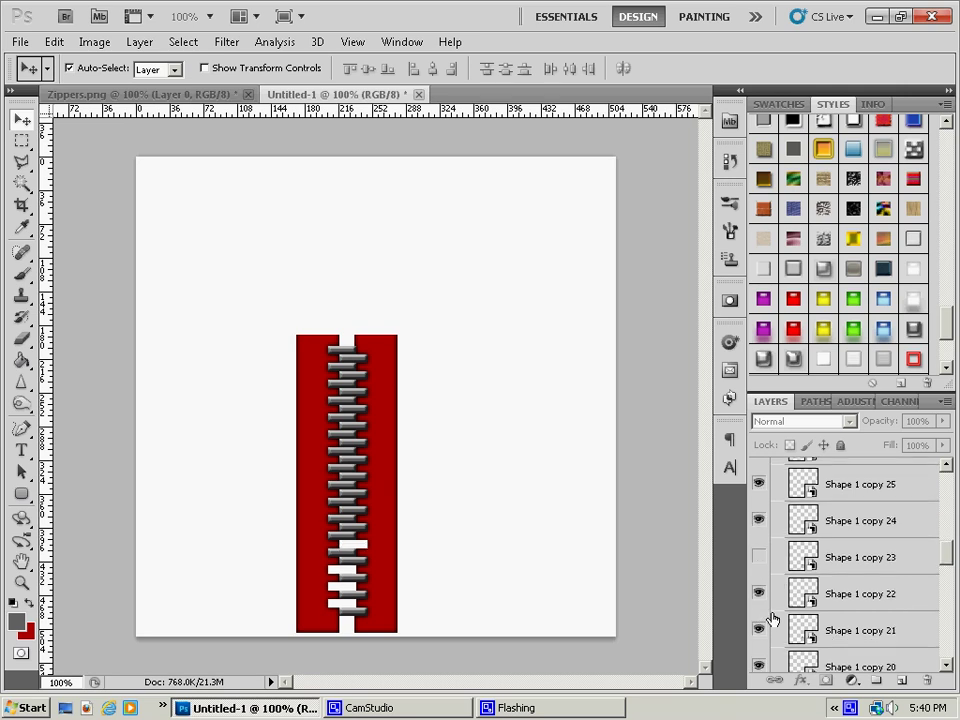
pyautogui.scroll(4, 771, 620)
pyautogui.scroll(-2, 769, 614)
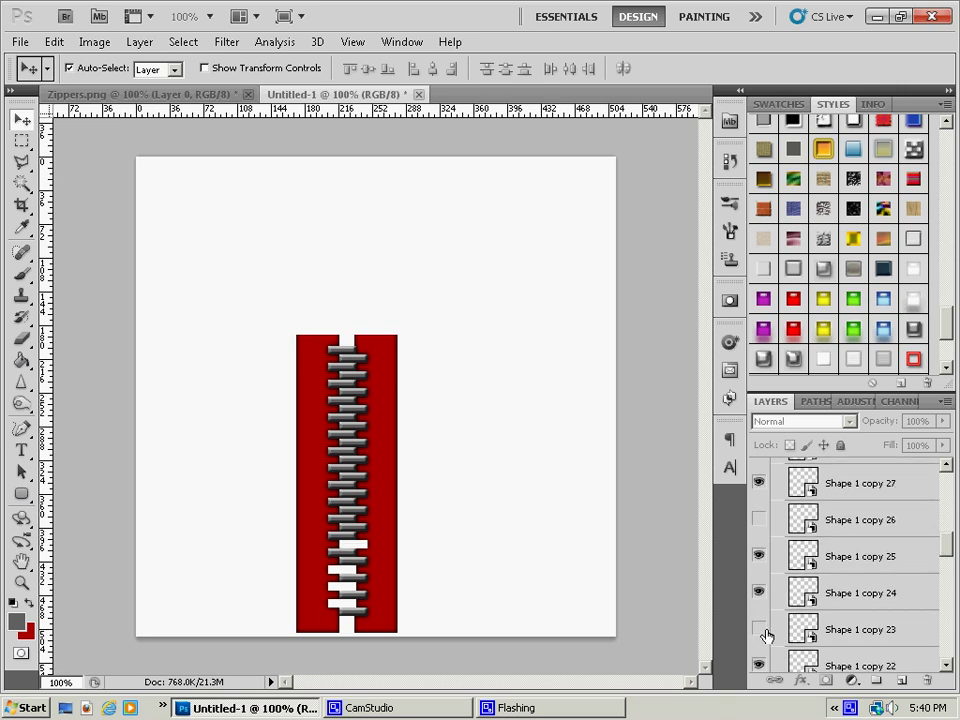
pyautogui.click(760, 629)
# Step: Hide the alternate teeth Shape 1 copy 22, 20, 18 and 16
pyautogui.scroll(-4, 762, 600)
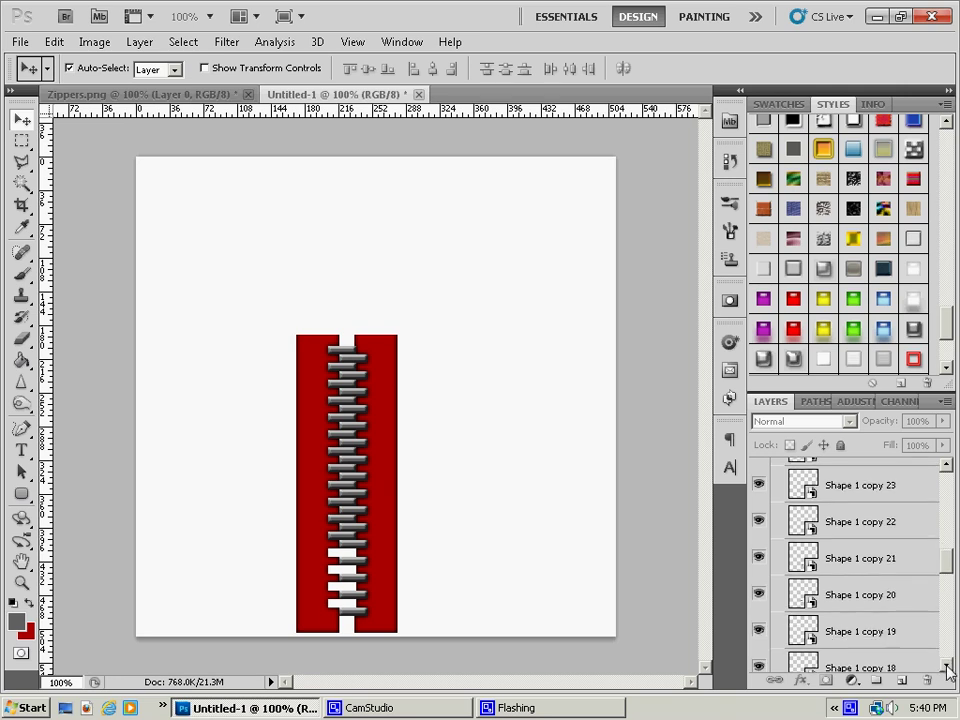
pyautogui.click(760, 522)
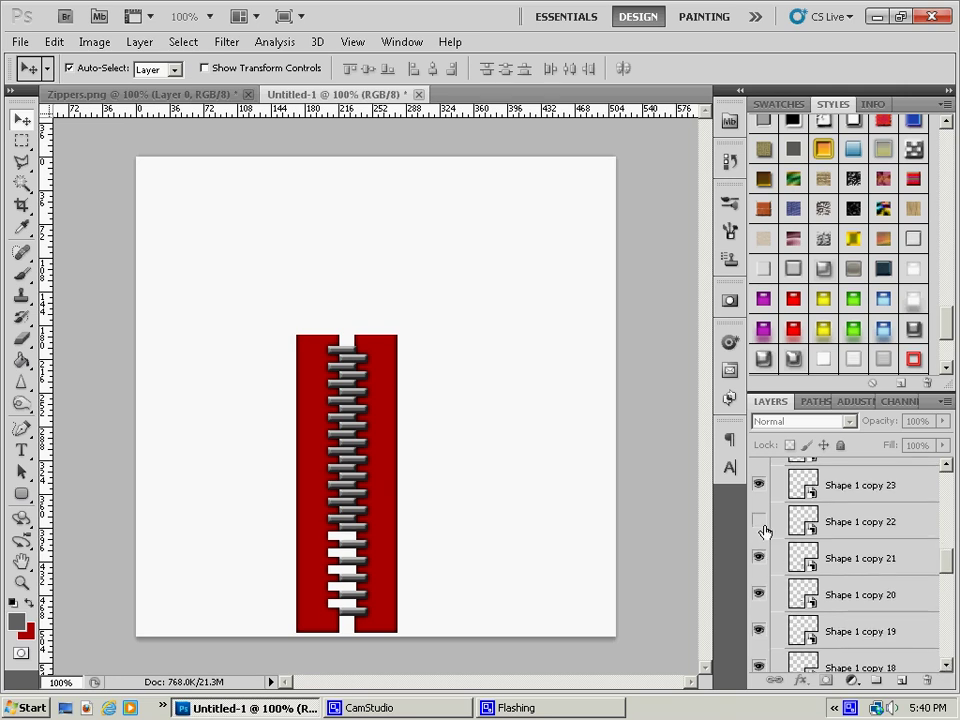
pyautogui.click(760, 595)
pyautogui.click(760, 667)
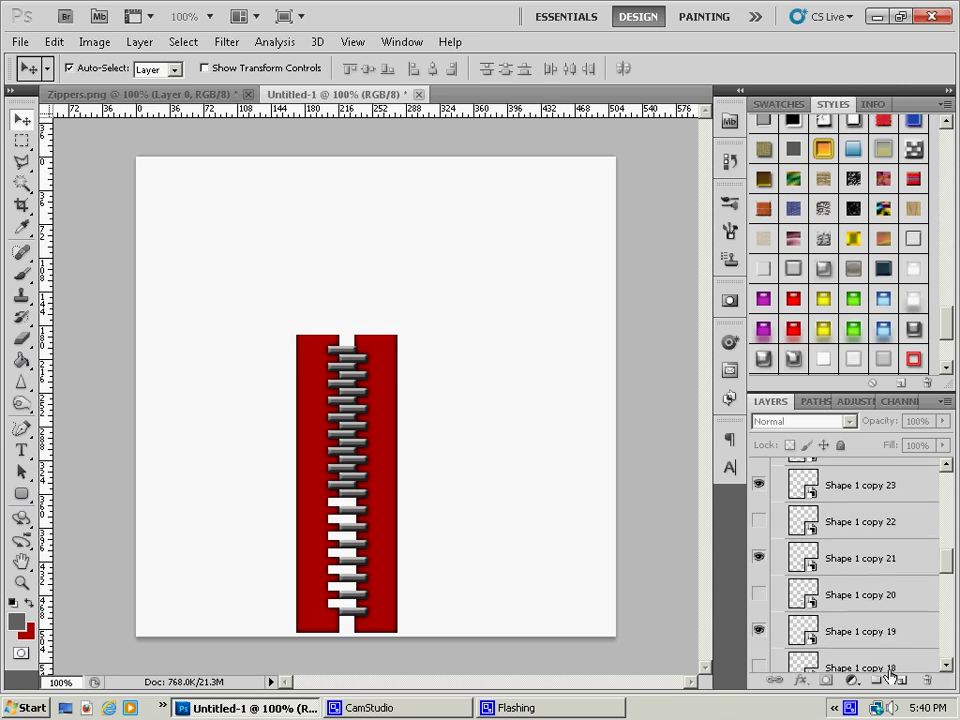
pyautogui.click(948, 664)
pyautogui.scroll(-4, 838, 626)
pyautogui.click(760, 526)
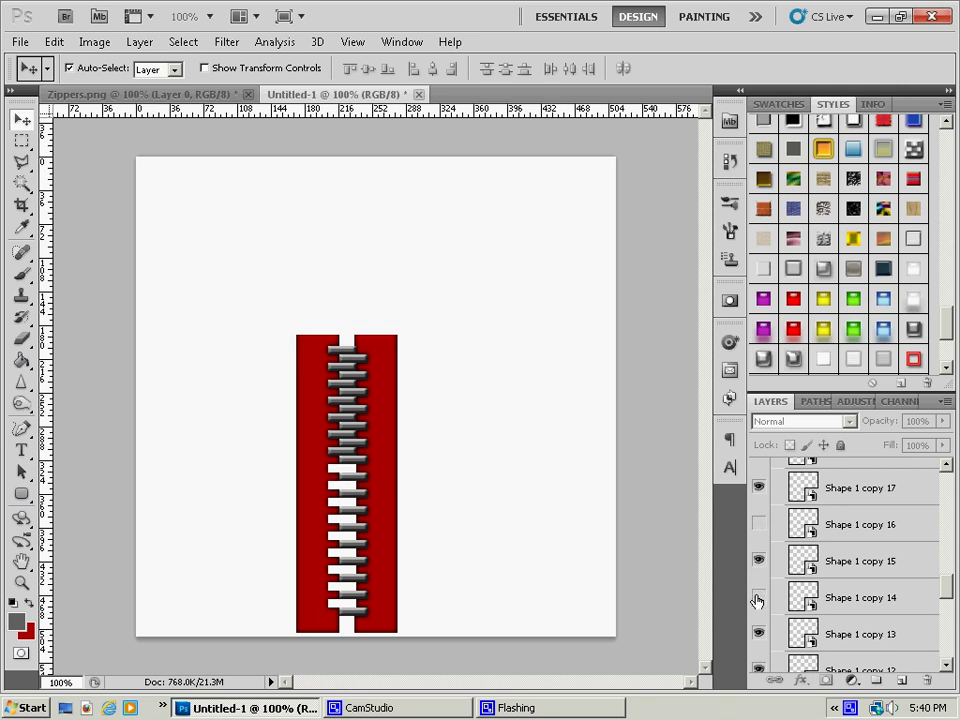
# Step: Hide the alternate teeth Shape 1 copy 12, 10 and 8
pyautogui.scroll(-2, 763, 653)
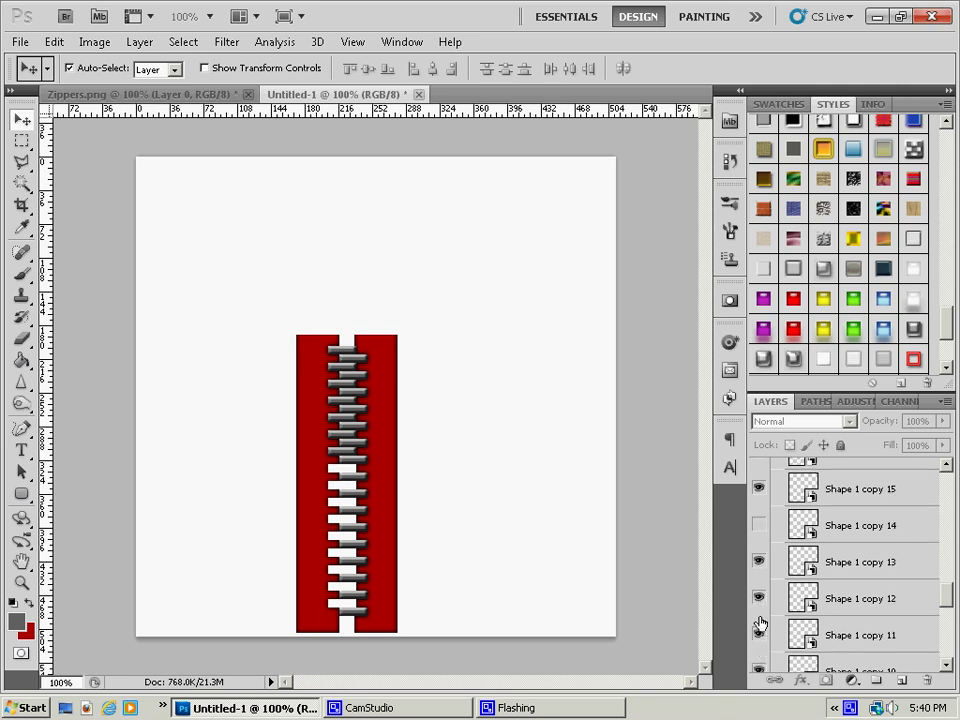
pyautogui.click(759, 607)
pyautogui.scroll(-2, 760, 652)
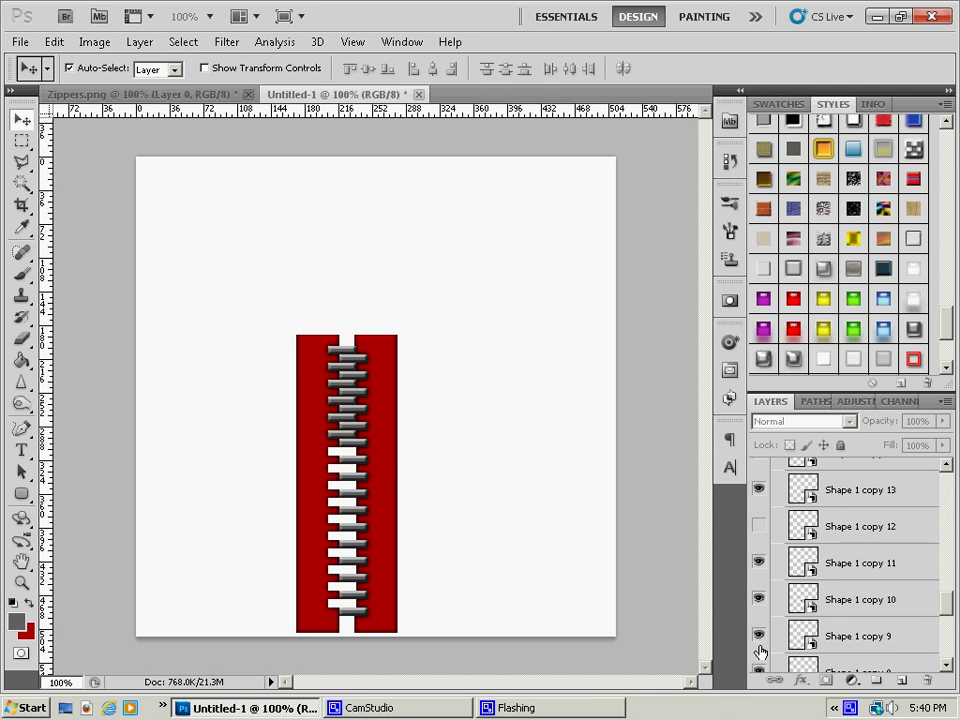
pyautogui.click(759, 640)
pyautogui.scroll(-2, 761, 639)
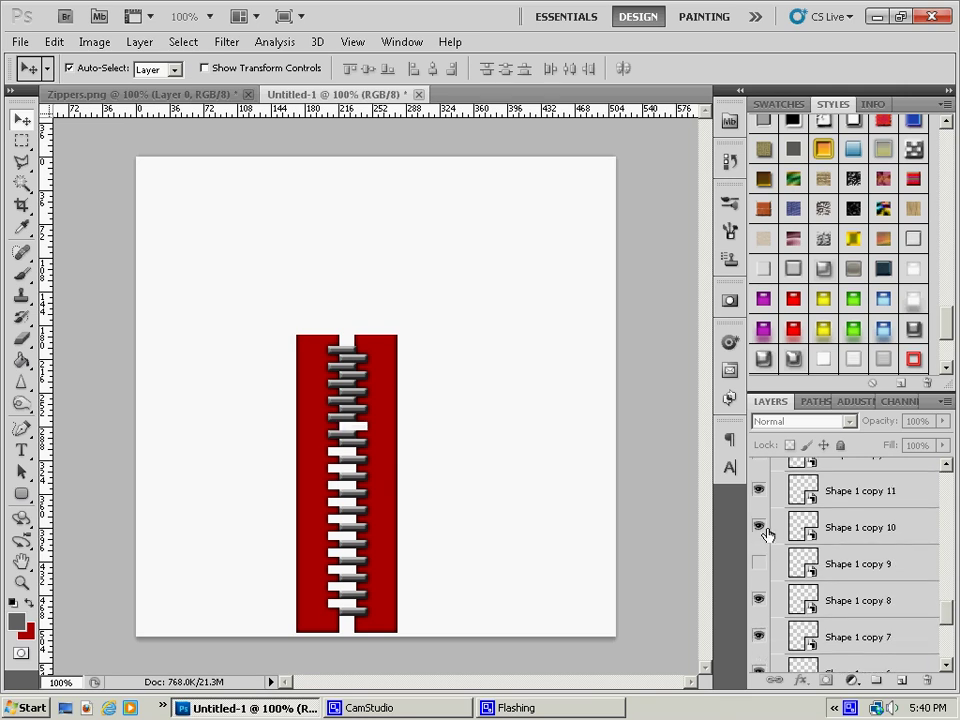
pyautogui.click(759, 527)
pyautogui.click(760, 566)
pyautogui.click(759, 637)
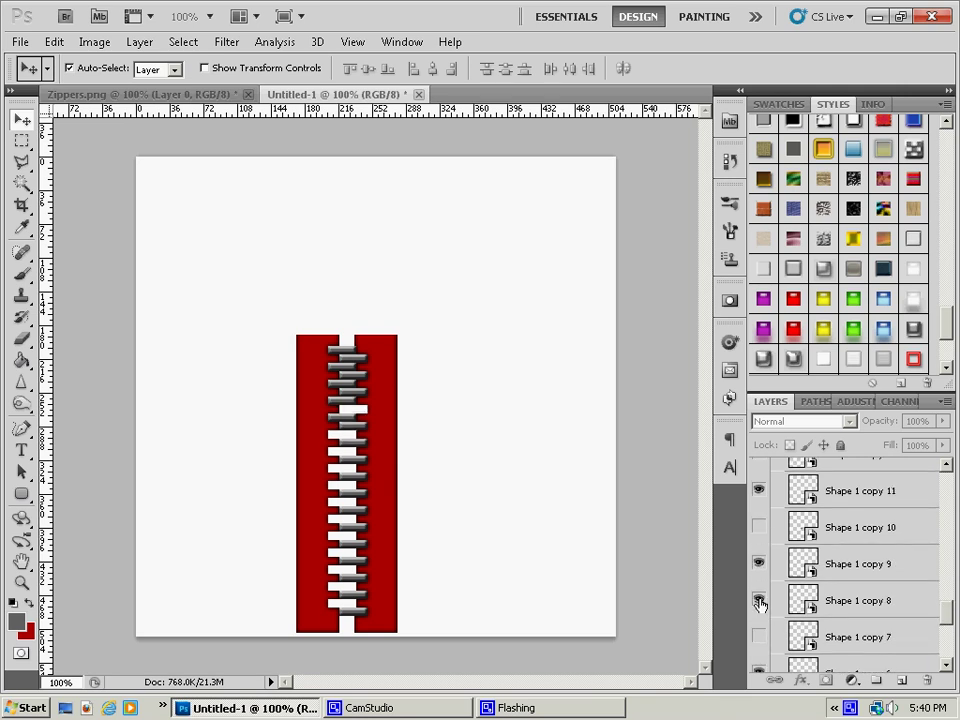
pyautogui.click(759, 600)
pyautogui.click(759, 637)
# Step: Hide the remaining alternate teeth Shape 1 copy 6, 4, 2 and Shape 1
pyautogui.scroll(-2, 760, 640)
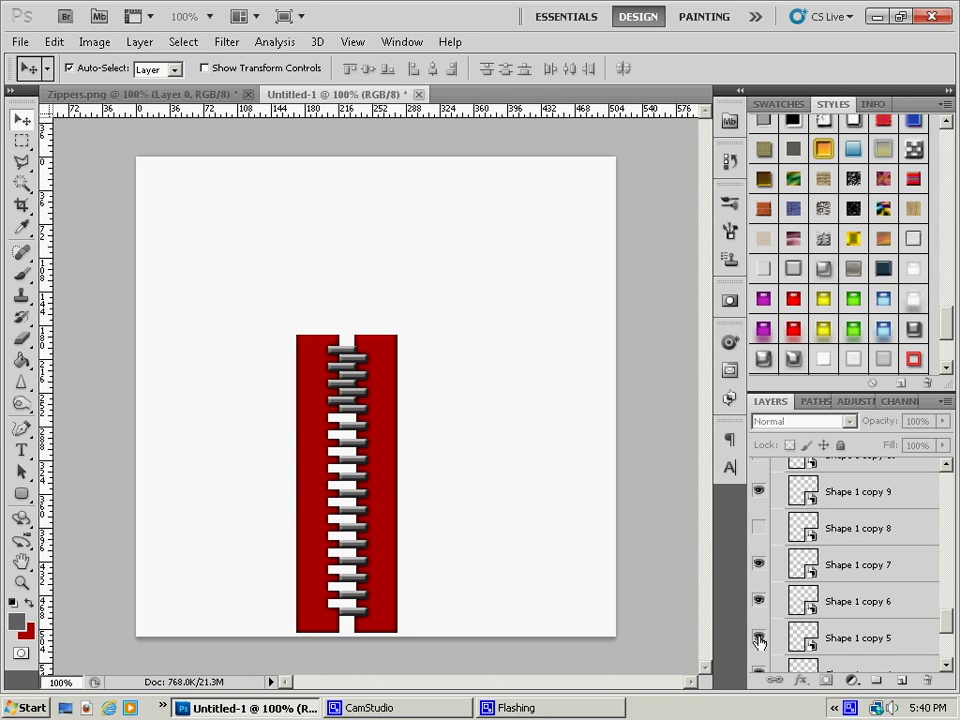
pyautogui.click(759, 601)
pyautogui.scroll(-2, 760, 630)
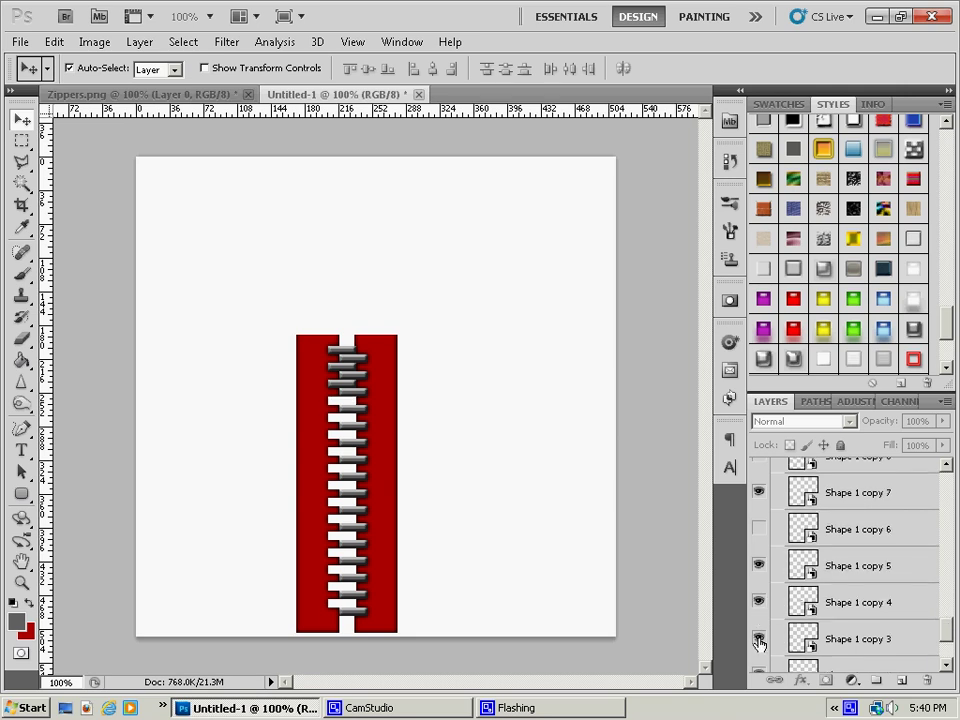
pyautogui.click(759, 640)
pyautogui.click(759, 640)
pyautogui.click(759, 602)
pyautogui.scroll(-2, 765, 615)
pyautogui.click(759, 637)
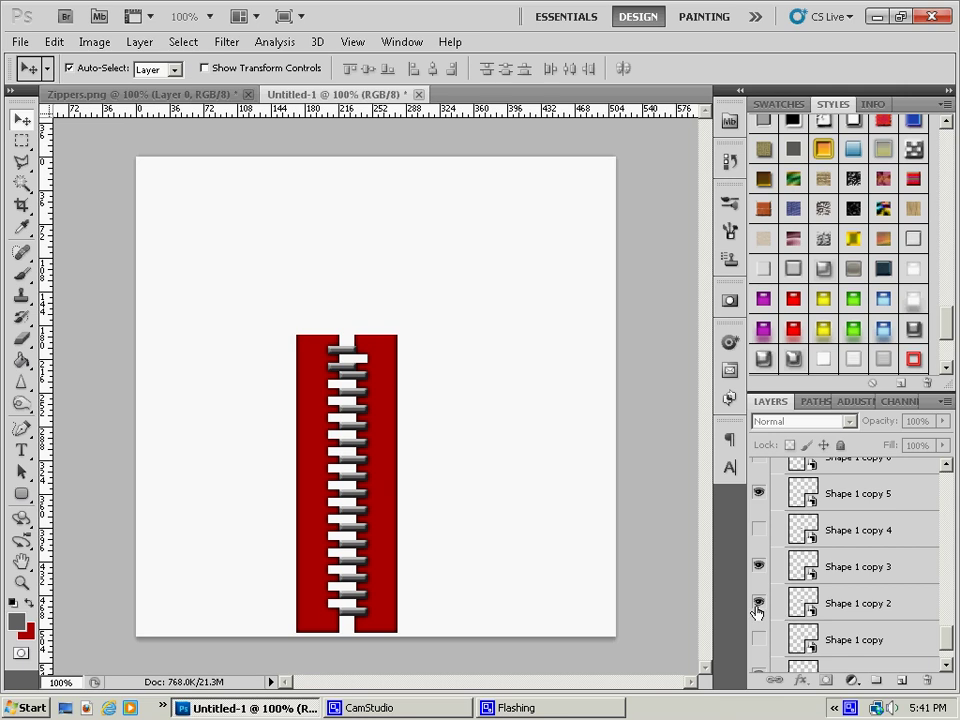
pyautogui.click(759, 602)
pyautogui.click(760, 637)
pyautogui.scroll(-2, 771, 633)
pyautogui.click(758, 626)
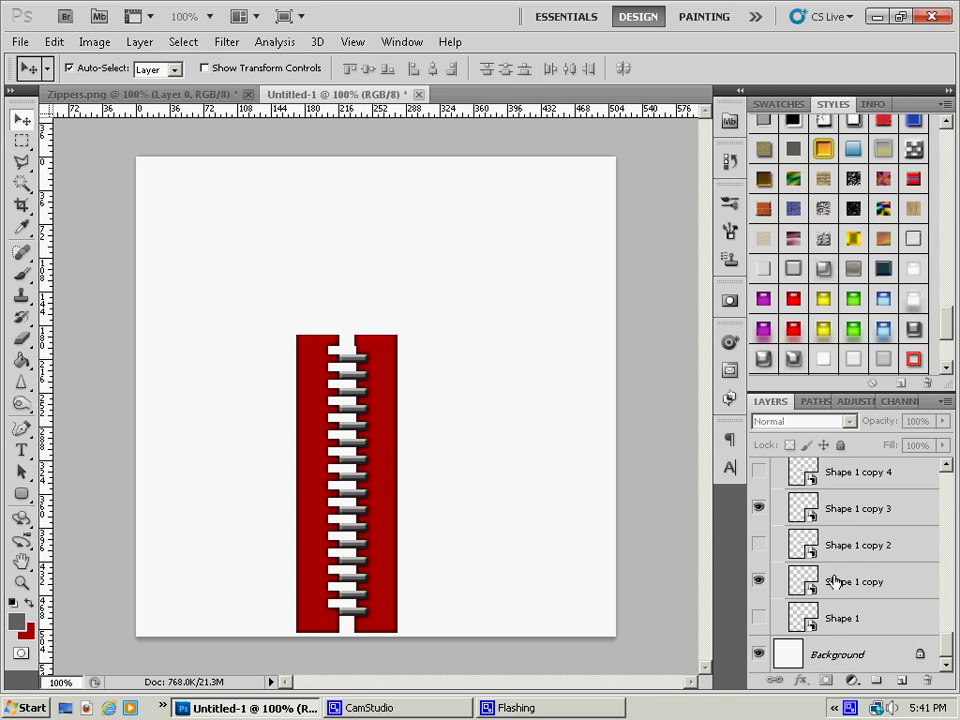
# Step: Duplicate the tooth layers Shape 1 copy 31 through Shape 1 copy, merge the copies, and place them above Group 1
pyautogui.scroll(12, 831, 580)
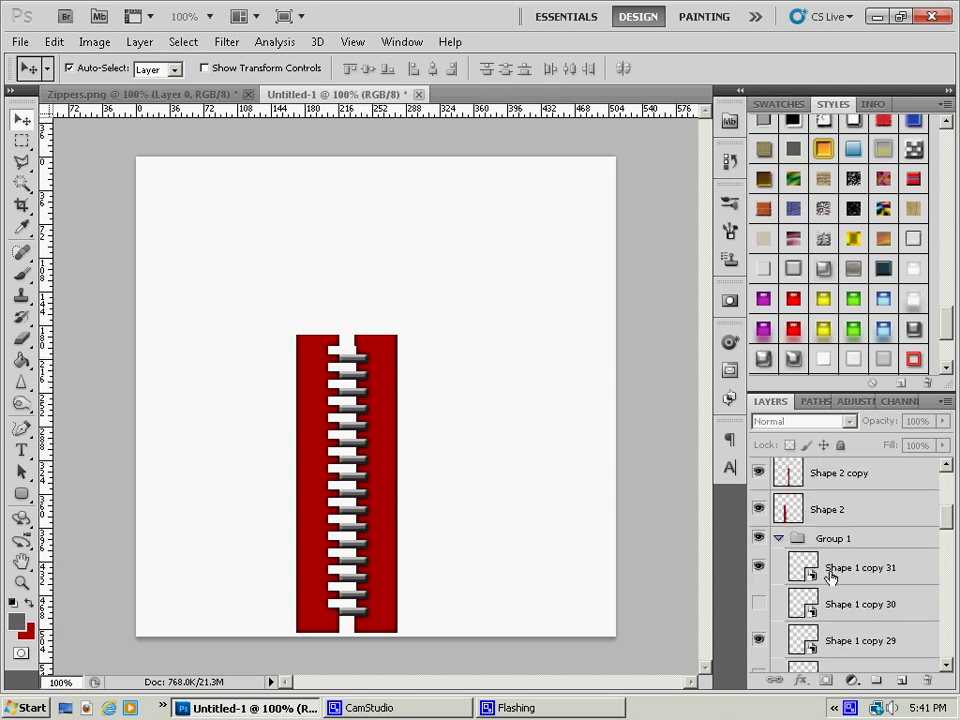
pyautogui.click(831, 578)
pyautogui.scroll(-12, 840, 575)
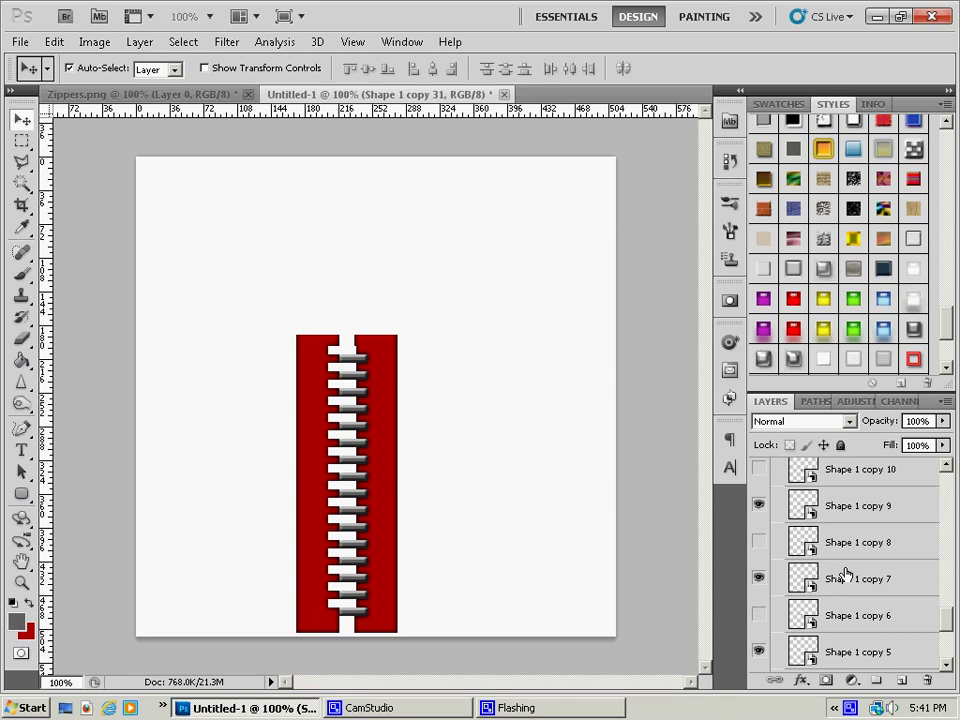
pyautogui.keyDown('shift'); pyautogui.click(853, 583); pyautogui.keyUp('shift')
pyautogui.scroll(12, 855, 590)
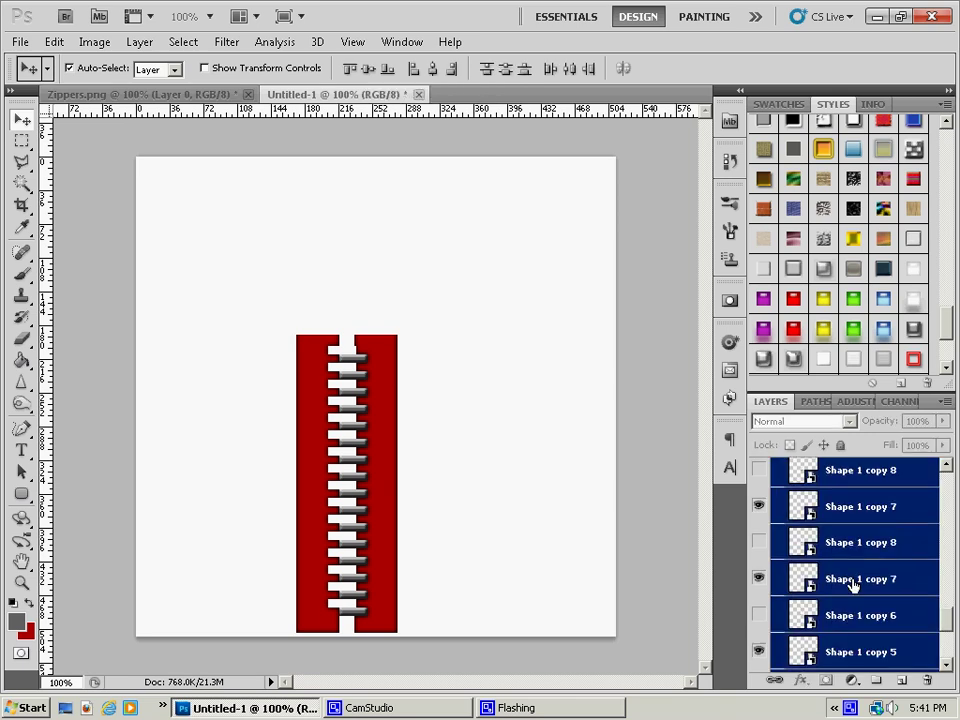
pyautogui.rightClick(860, 637)
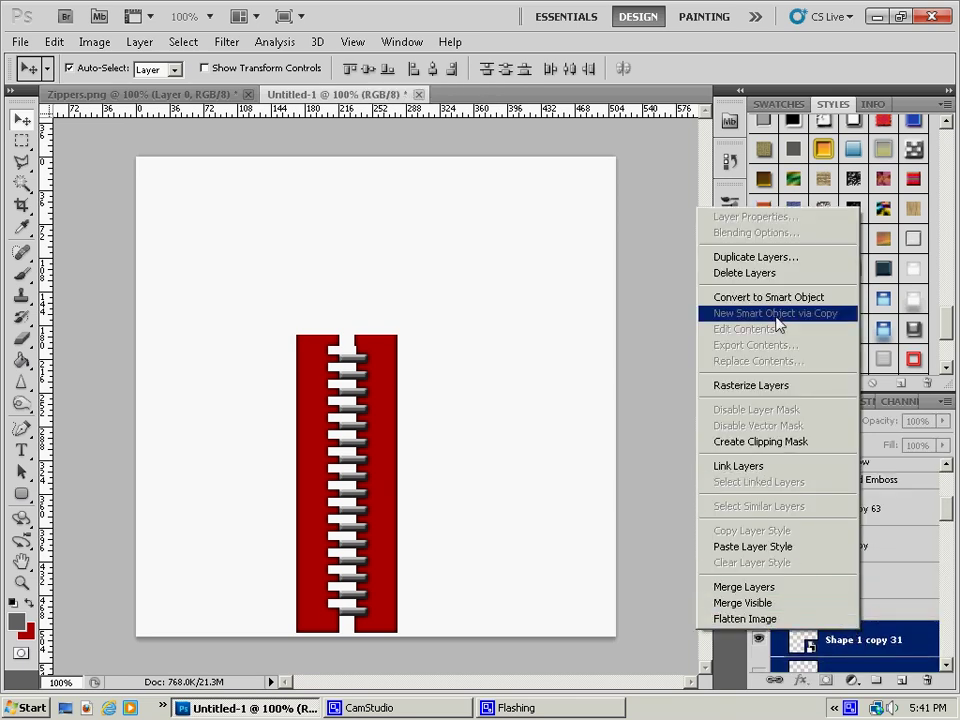
pyautogui.click(760, 262)
pyautogui.click(647, 211)
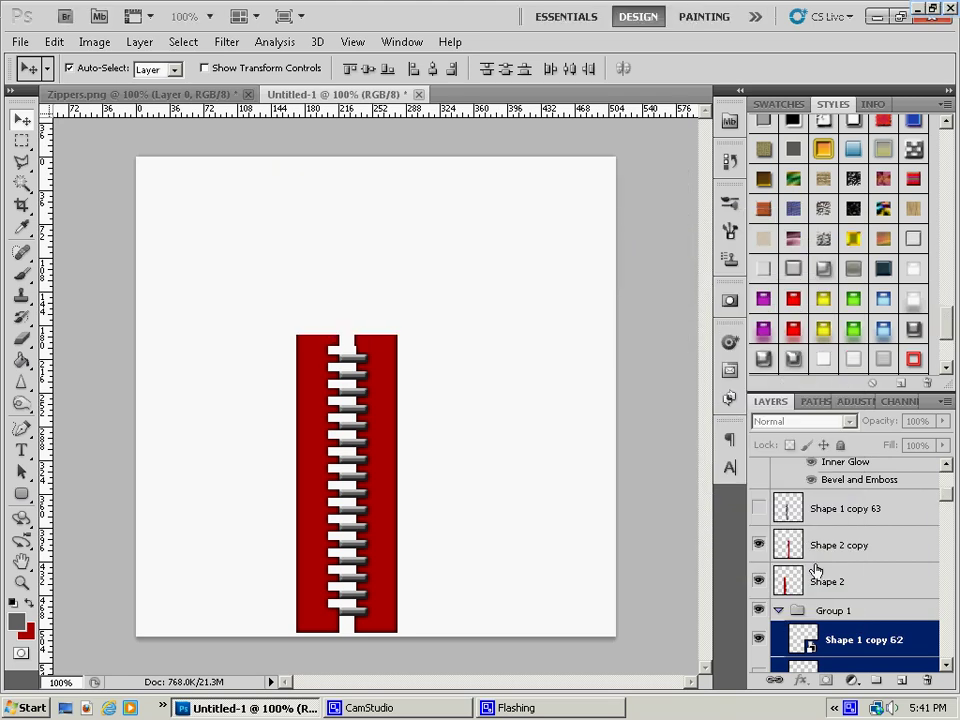
pyautogui.rightClick(845, 639)
pyautogui.press('Escape')
pyautogui.moveTo(834, 636); pyautogui.dragTo(843, 604)
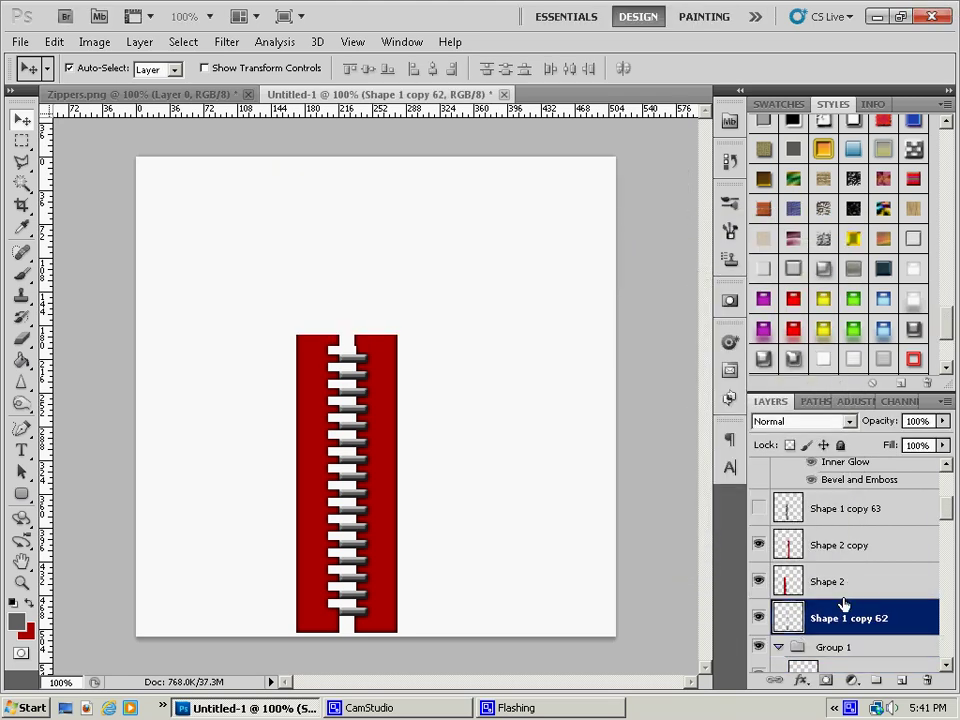
# Step: Hide the original tooth group and the left red strip Shape 2
pyautogui.click(759, 649)
pyautogui.click(757, 618)
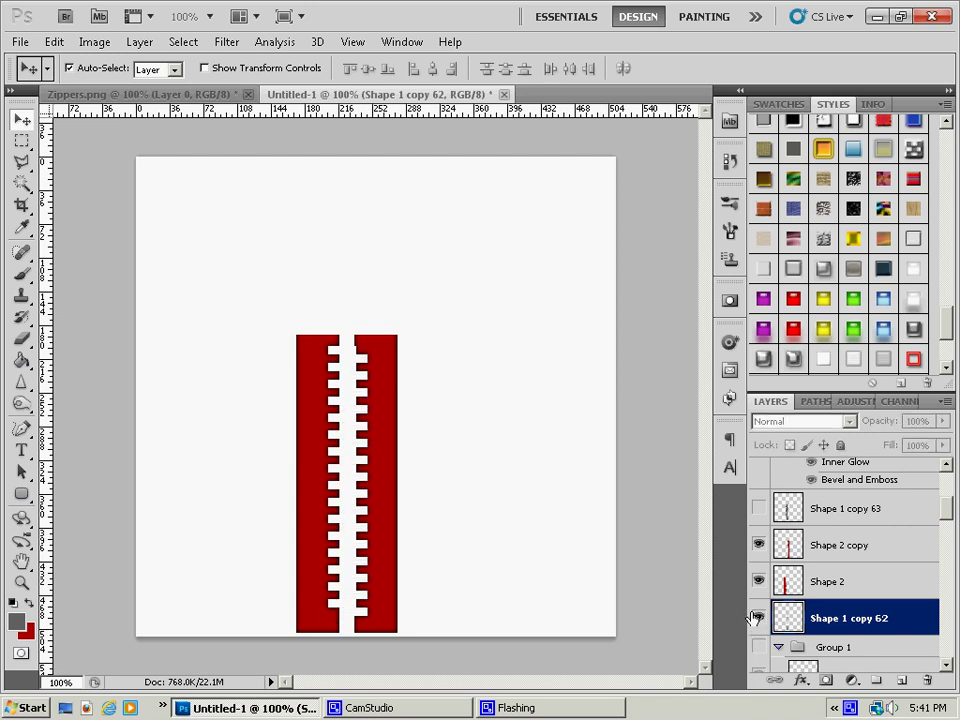
pyautogui.click(757, 618)
pyautogui.click(759, 581)
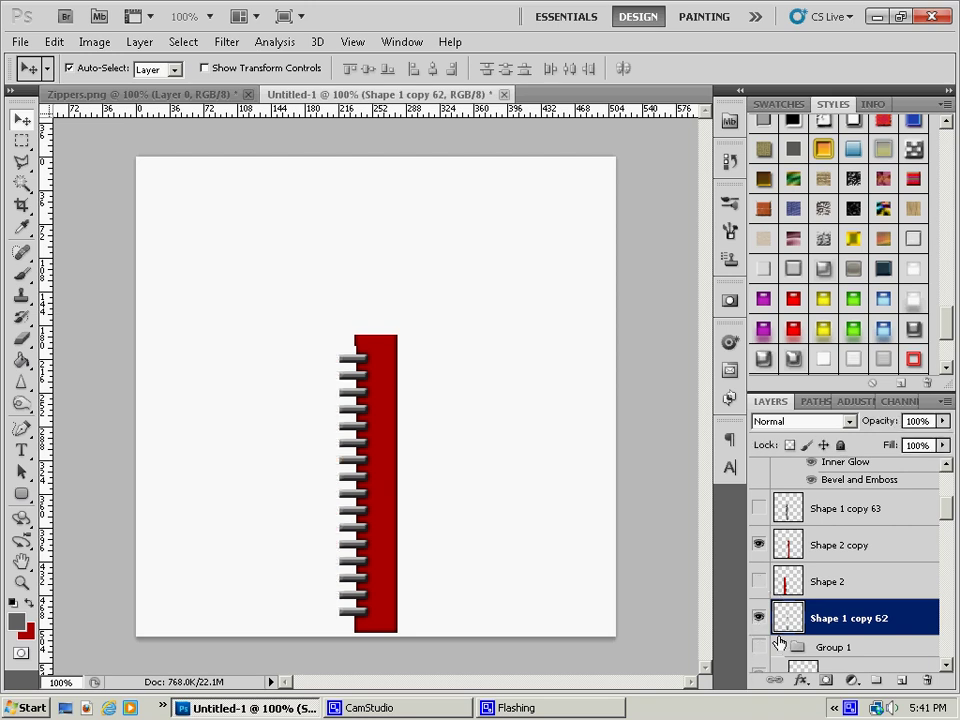
# Step: Duplicate Shape 2 copy and merge the merged teeth into it as Shape 2 copy 2
pyautogui.rightClick(830, 557)
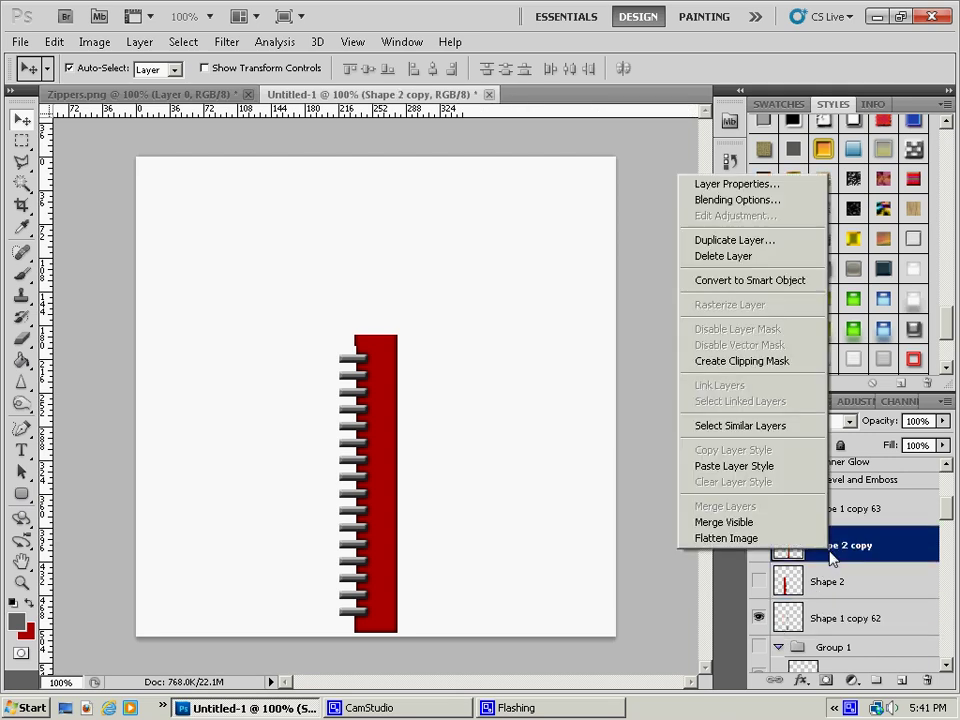
pyautogui.click(730, 240)
pyautogui.click(639, 210)
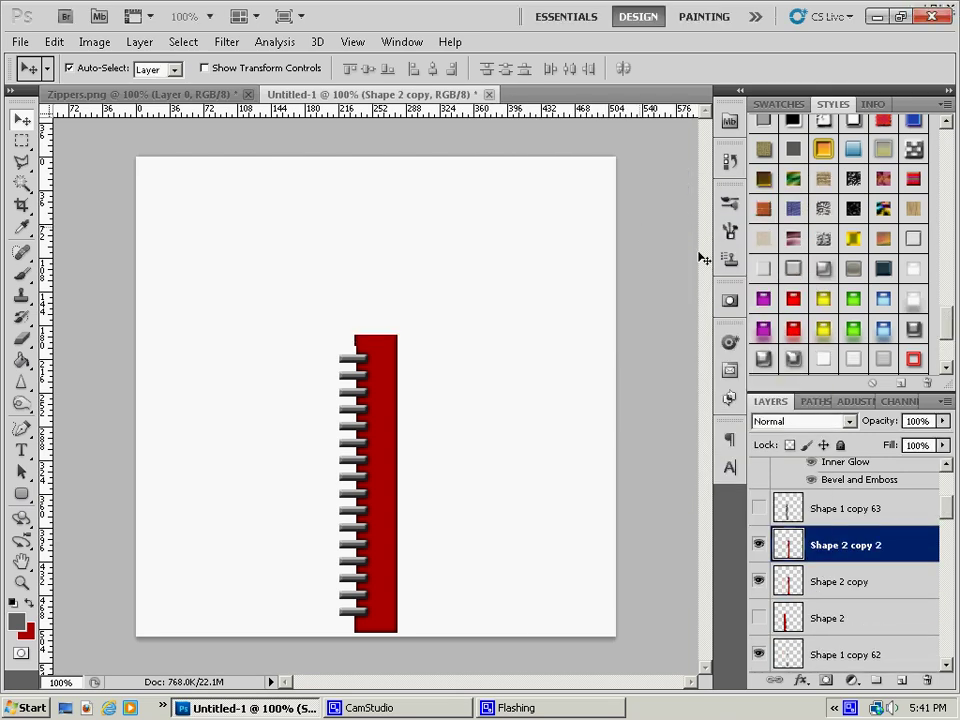
pyautogui.keyDown('ctrl'); pyautogui.click(851, 662); pyautogui.keyUp('ctrl')
pyautogui.rightClick(851, 662)
pyautogui.click(786, 675)
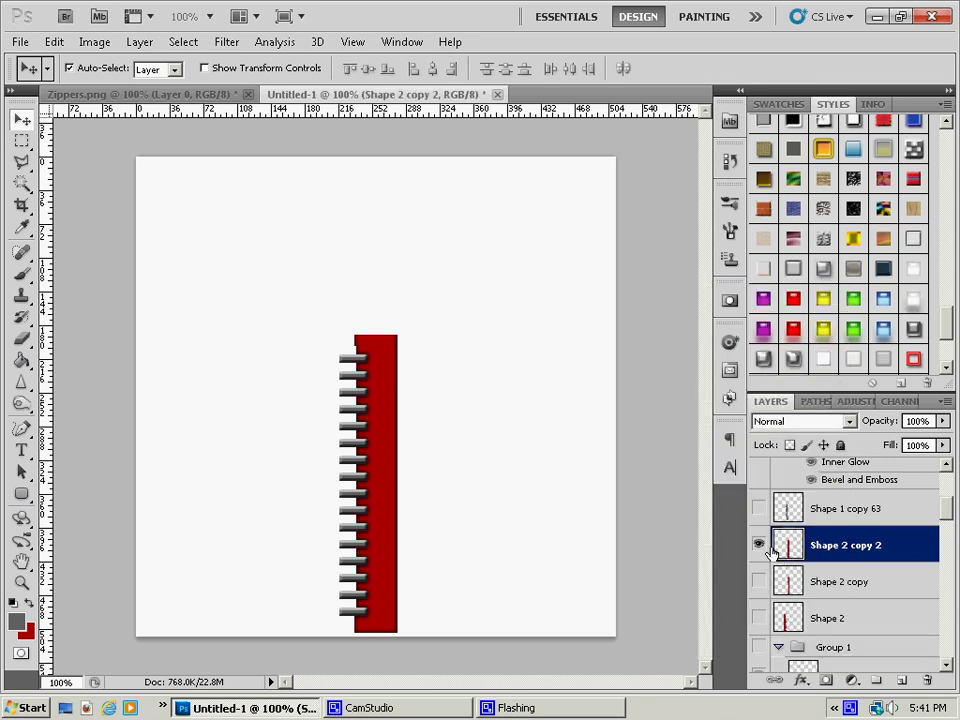
pyautogui.click(759, 545)
pyautogui.click(759, 545)
# Step: Delete the strip's top end above the first tooth and bottom end below the last
pyautogui.click(21, 141)
pyautogui.moveTo(300, 290)
pyautogui.mouseDown()
pyautogui.moveTo(423, 350)
pyautogui.moveTo(453, 347)
pyautogui.mouseUp()
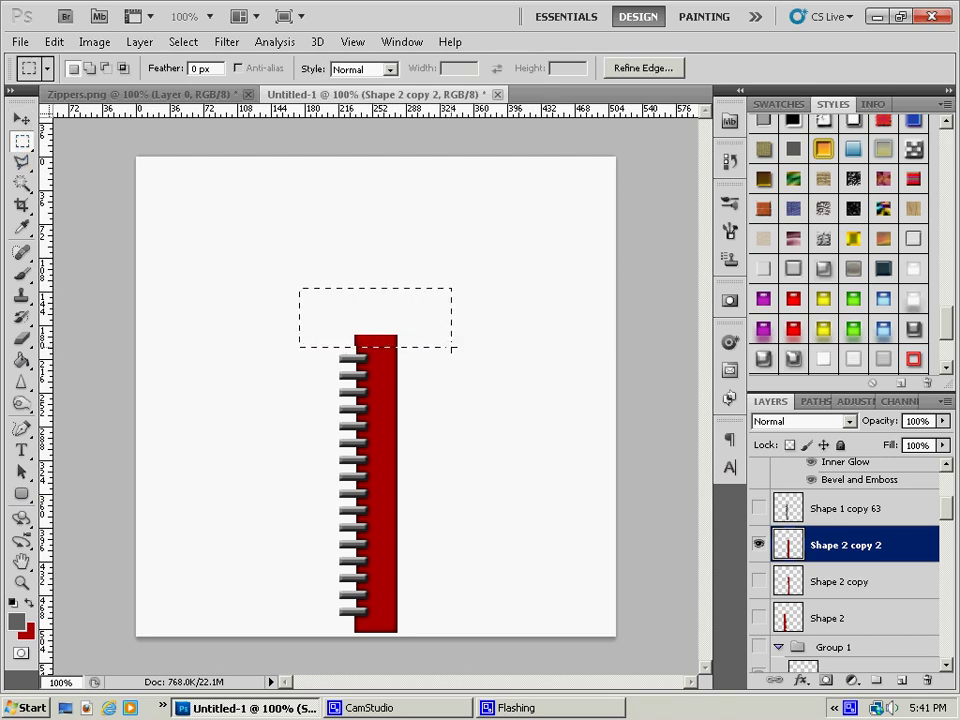
pyautogui.press('Delete')
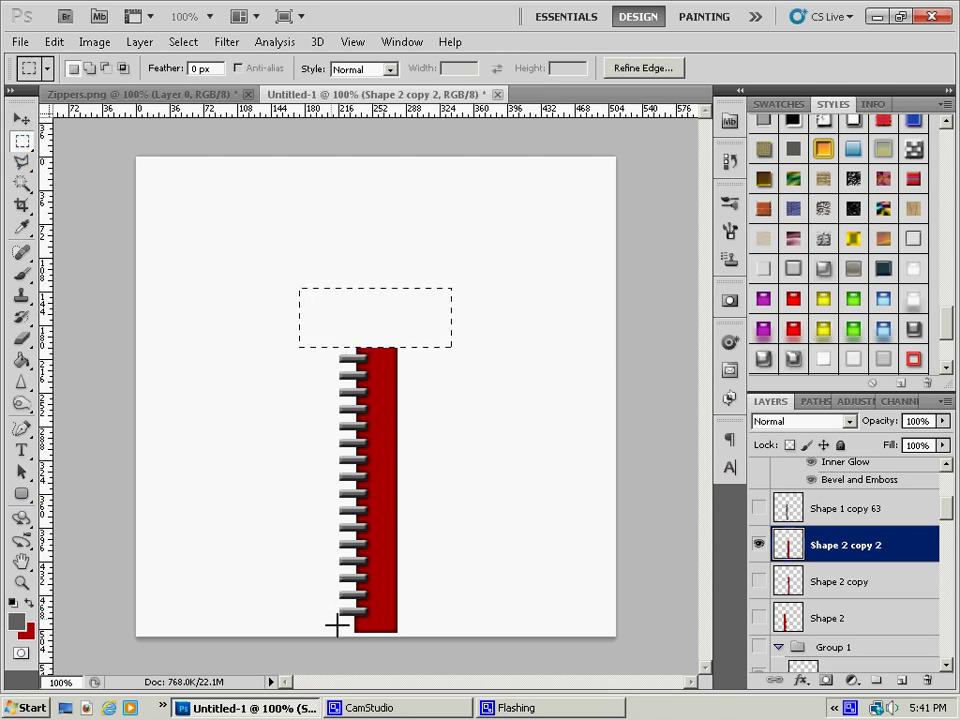
pyautogui.moveTo(334, 622); pyautogui.dragTo(454, 660)
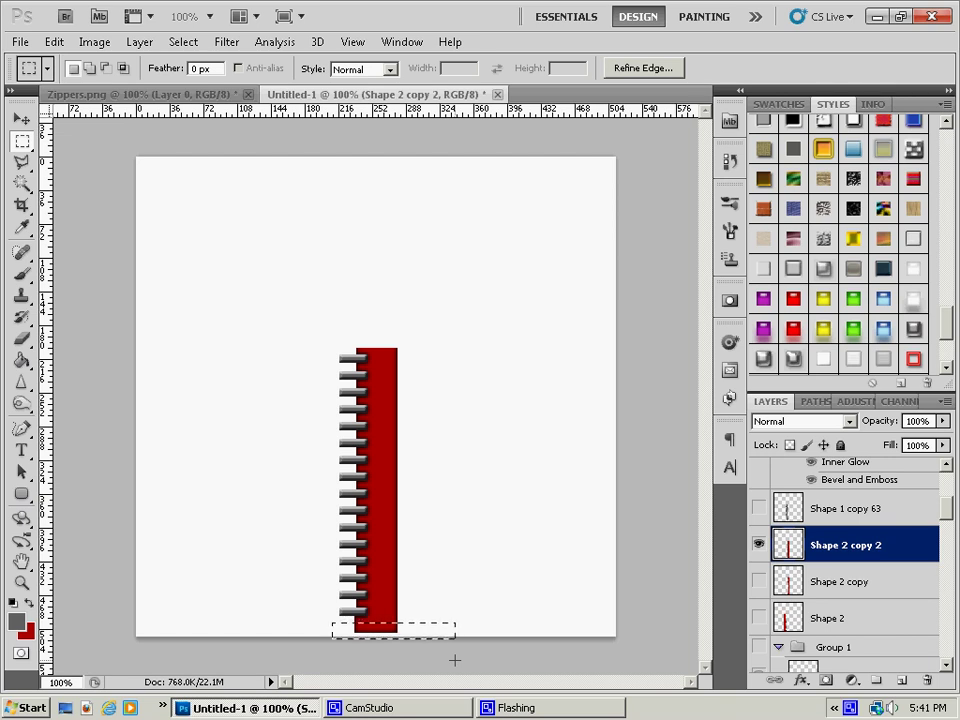
pyautogui.press('Delete')
pyautogui.hotkey('ctrl', 'd')
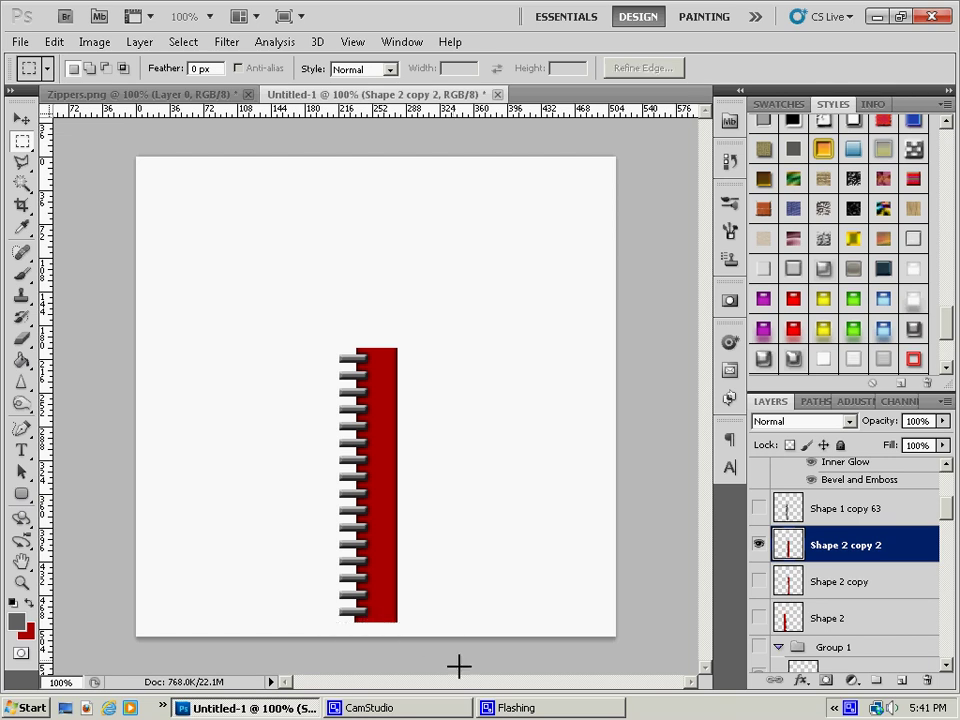
# Step: Move the zipper half up and to the right, and show the Shape 4 and Shape 3 pull layers
pyautogui.press('v')
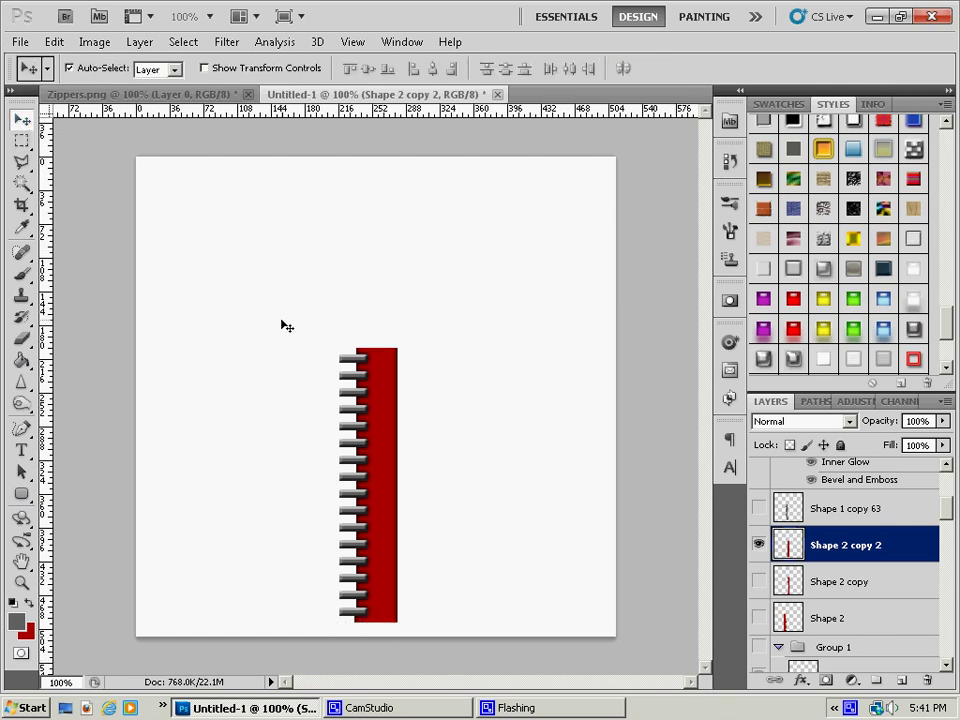
pyautogui.moveTo(381, 375); pyautogui.dragTo(521, 281)
pyautogui.scroll(3, 835, 572)
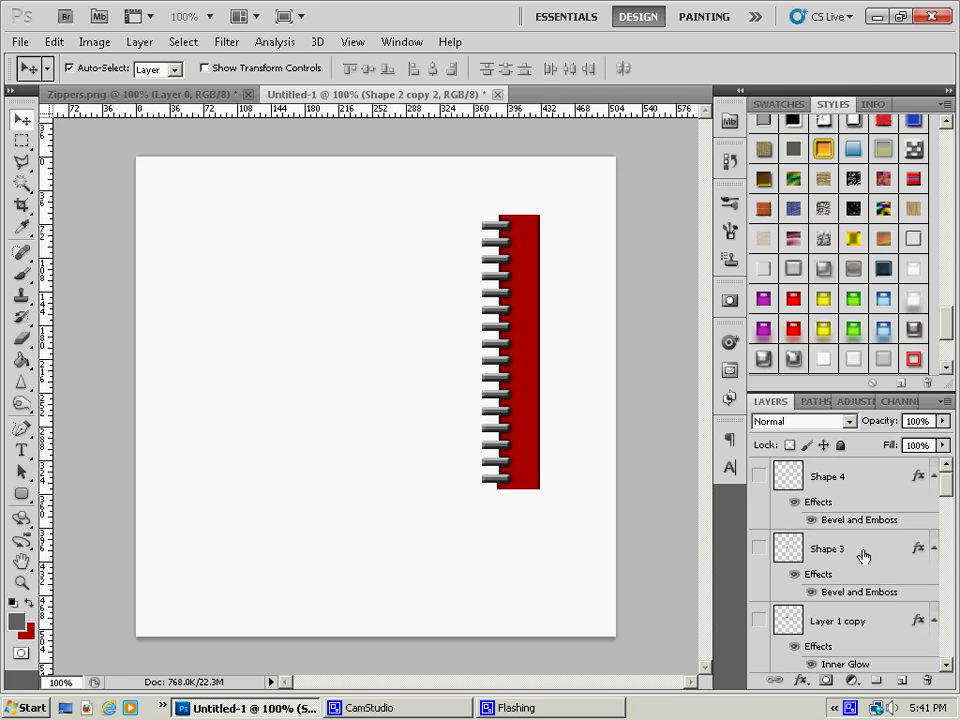
pyautogui.click(787, 477)
pyautogui.click(759, 476)
pyautogui.click(759, 548)
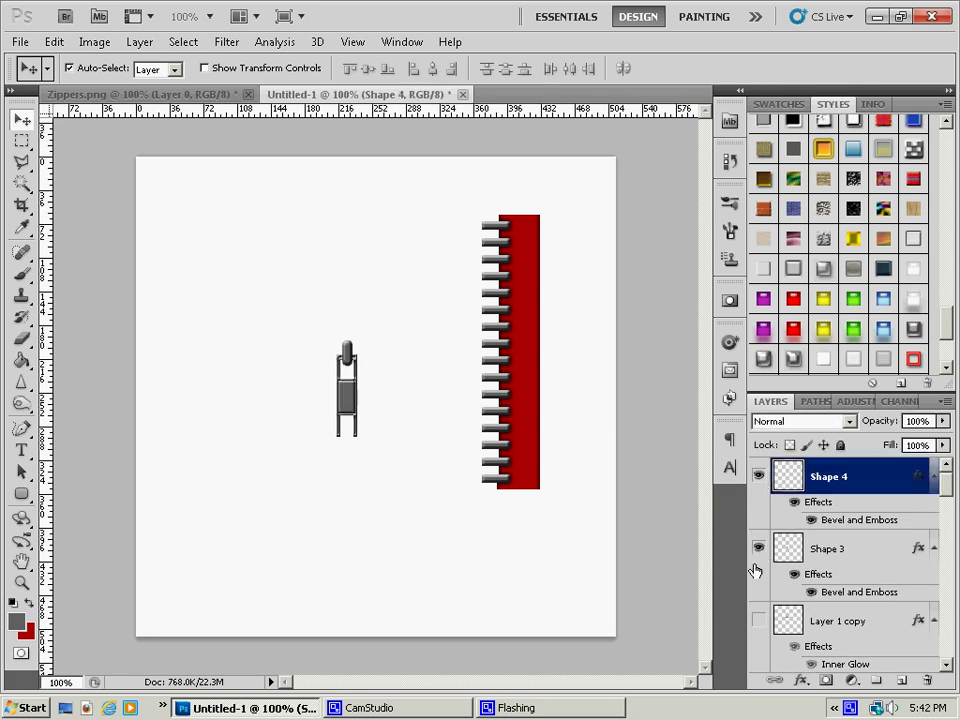
# Step: Show the pull cap, Shape 1 copy 63, Shape 2 copy and Shape 2, and move the half above the zipper
pyautogui.click(759, 621)
pyautogui.scroll(-2, 760, 596)
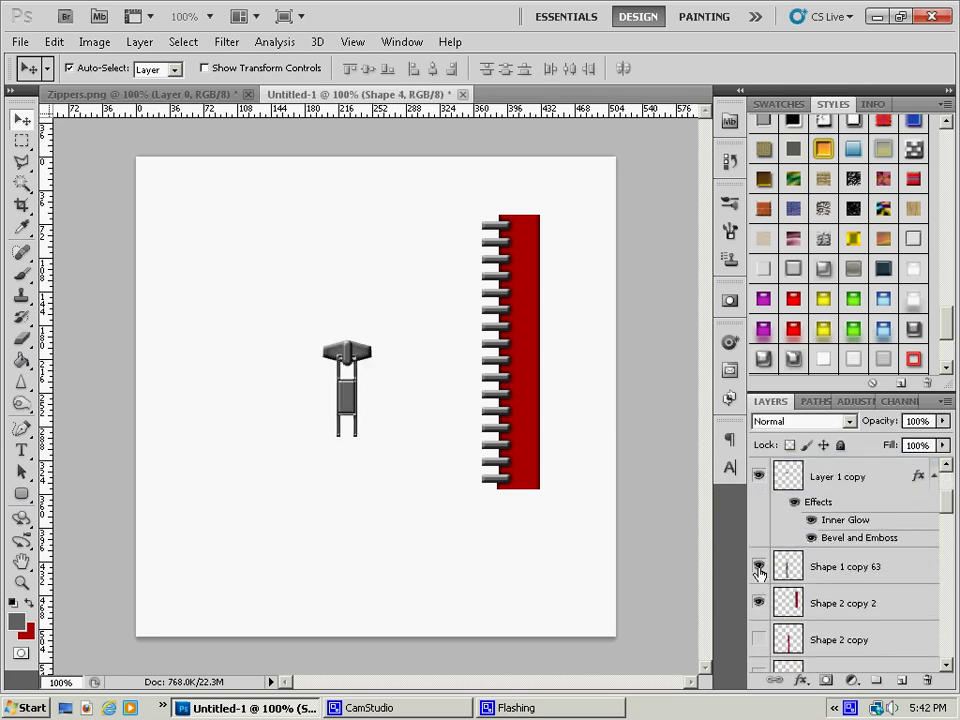
pyautogui.click(759, 570)
pyautogui.scroll(-2, 759, 570)
pyautogui.click(759, 568)
pyautogui.click(758, 604)
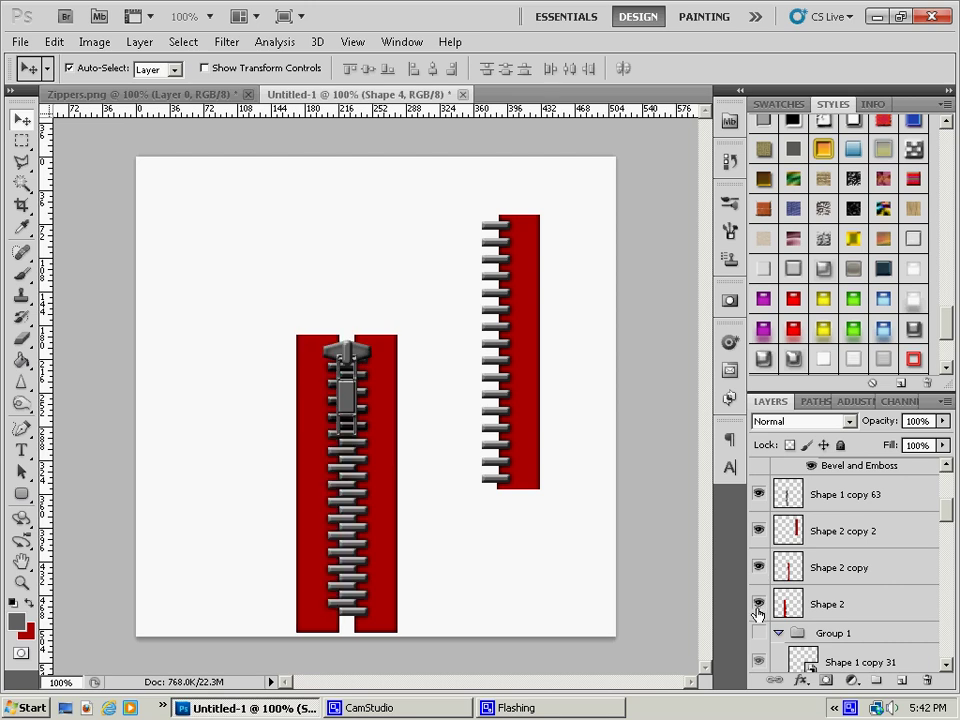
pyautogui.click(520, 449)
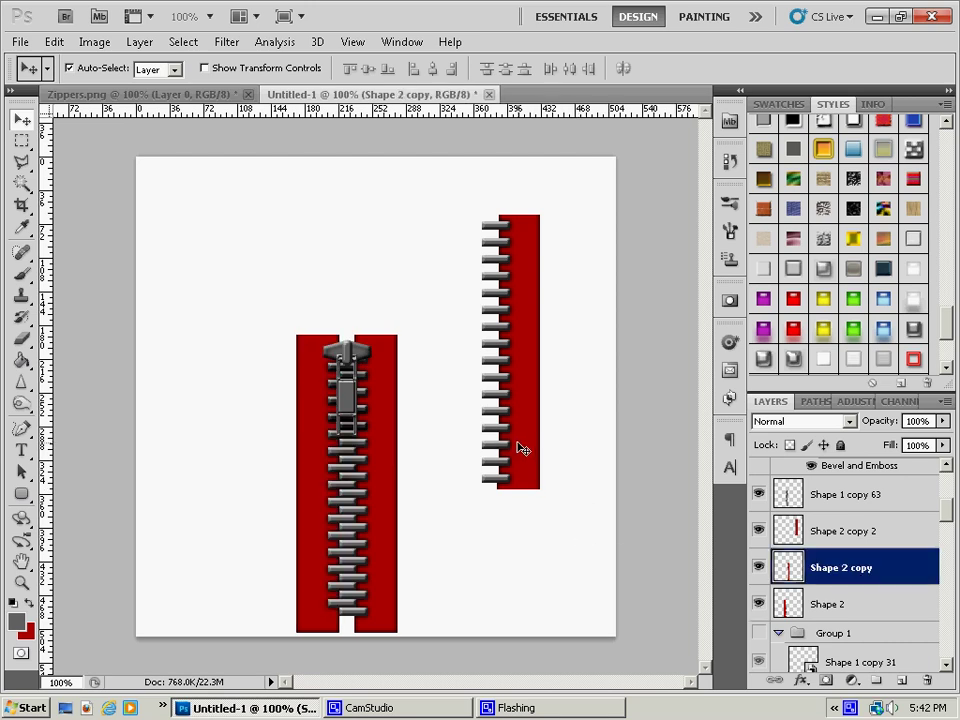
pyautogui.moveTo(519, 449); pyautogui.dragTo(368, 314)
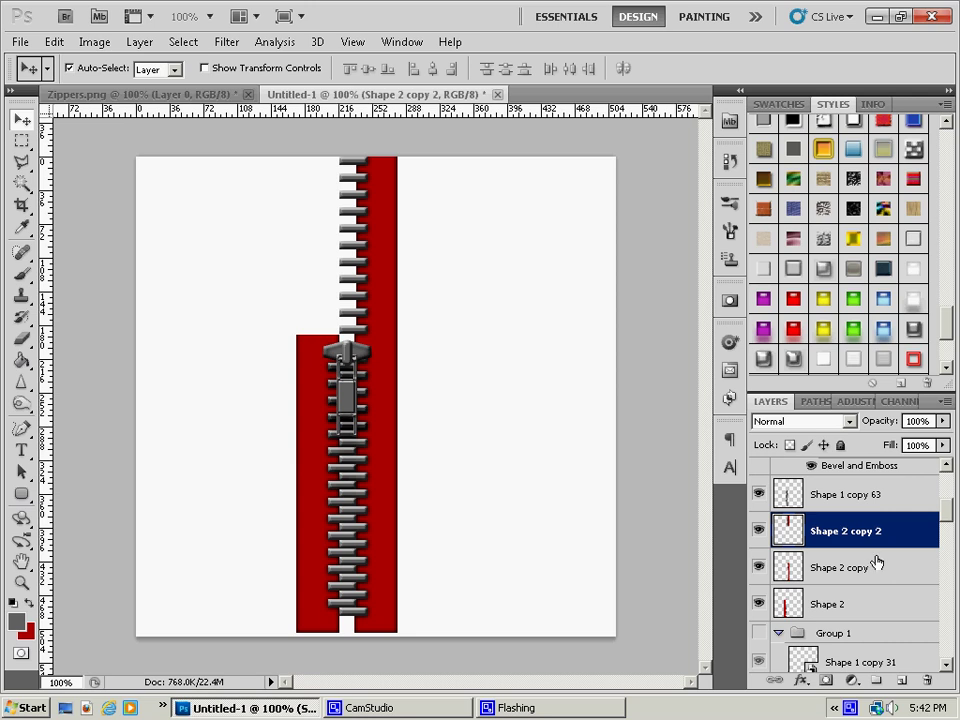
# Step: Duplicate the upper half as Shape 2 copy 3, flip it horizontally, and nudge it left
pyautogui.rightClick(857, 524)
pyautogui.click(765, 214)
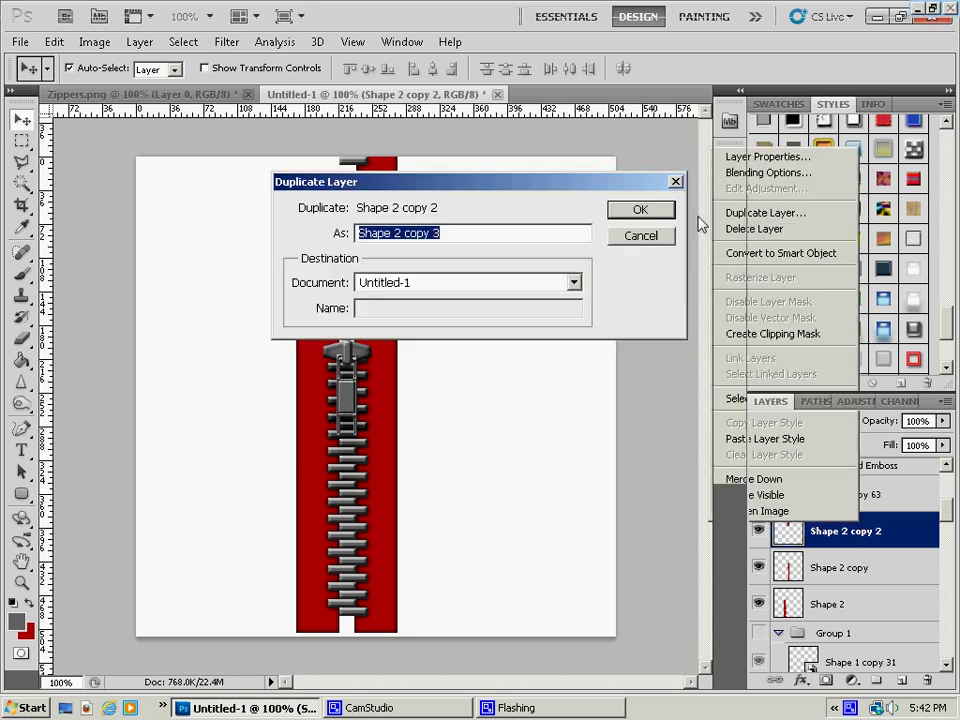
pyautogui.click(634, 212)
pyautogui.click(53, 41)
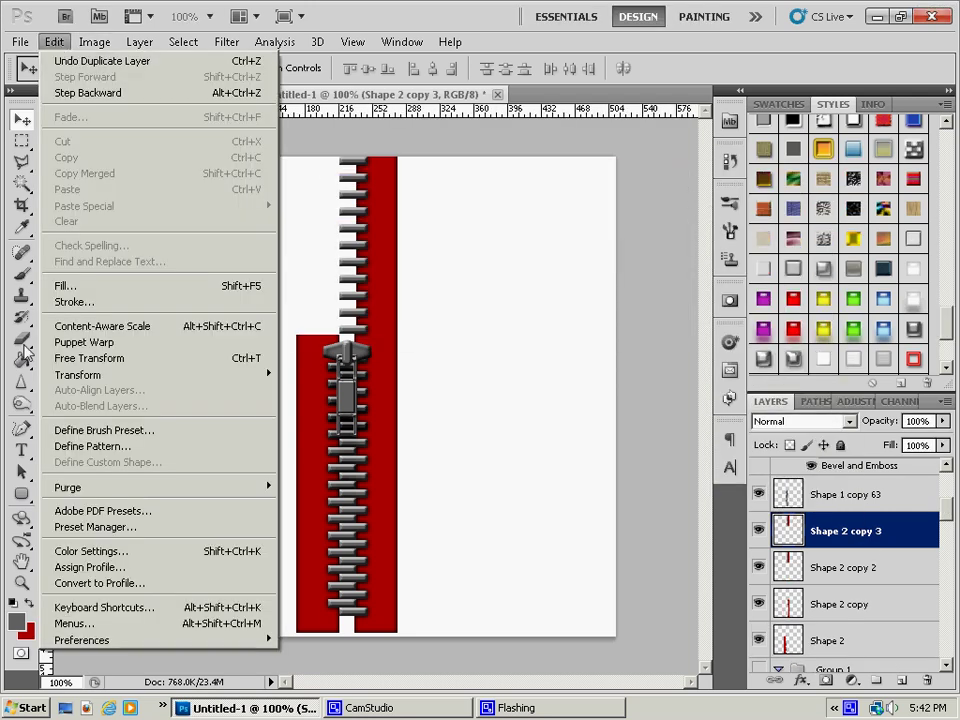
pyautogui.moveTo(100, 374)
pyautogui.click(333, 558)
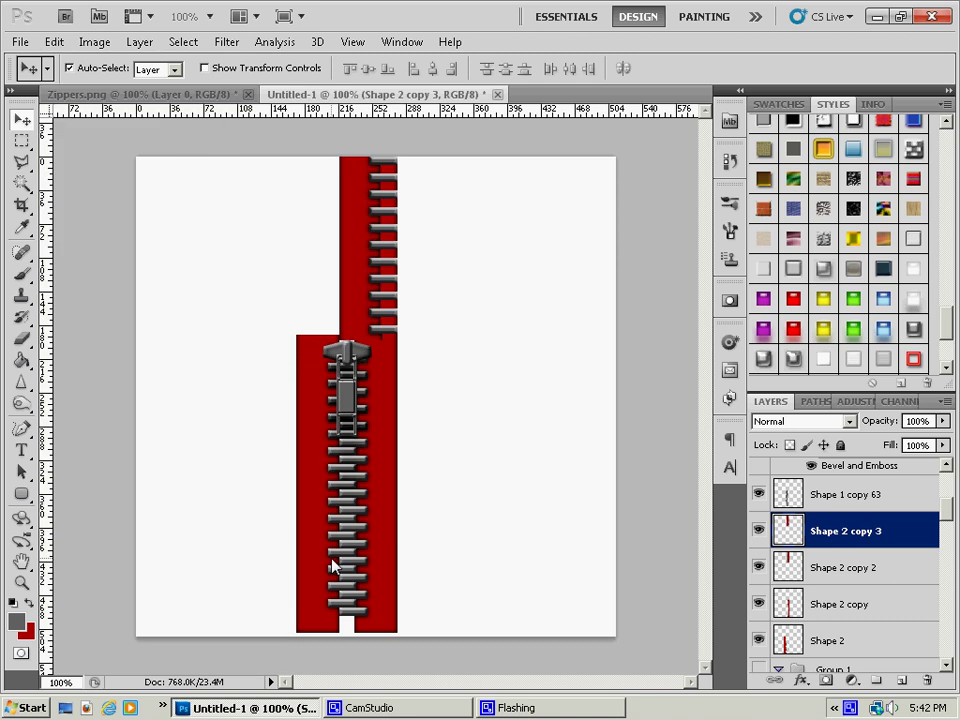
pyautogui.press('Left')
pyautogui.press('Left')
pyautogui.press('Left')
pyautogui.press('Left')
pyautogui.press('Left')
pyautogui.press('Left')
pyautogui.press('Left')
pyautogui.press('Left')
pyautogui.press('Left')
pyautogui.press('Left')
pyautogui.press('Left')
pyautogui.press('Left')
pyautogui.press('Left')
pyautogui.press('Left')
pyautogui.press('Left')
pyautogui.press('Left')
pyautogui.press('Left')
pyautogui.press('Left')
pyautogui.press('Left')
pyautogui.press('Left')
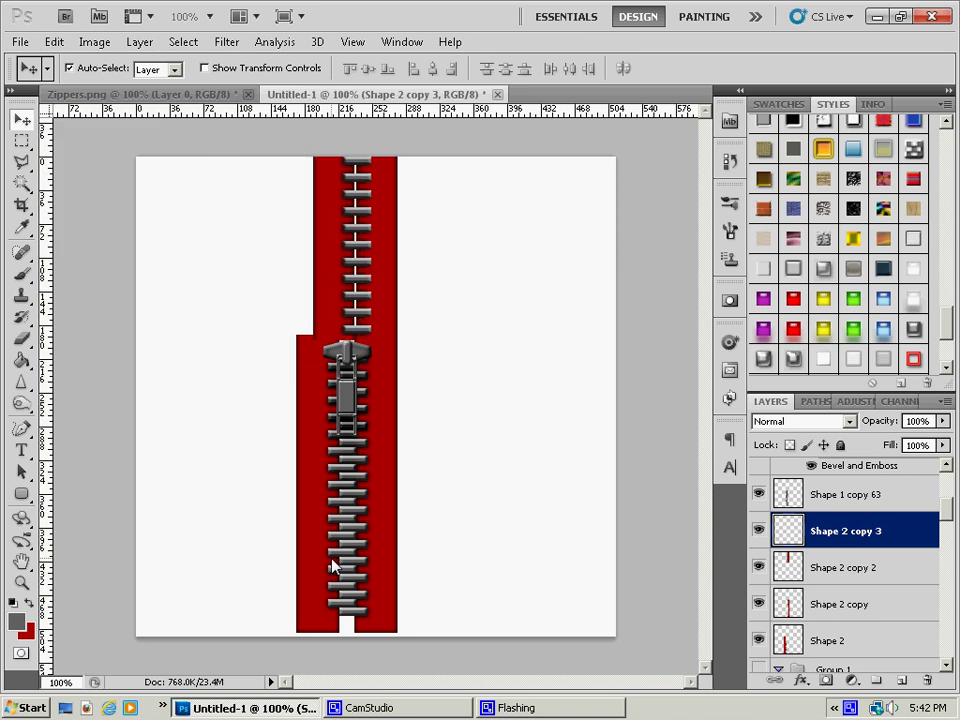
pyautogui.press('Left')
pyautogui.press('Left')
pyautogui.press('Left')
pyautogui.press('Left')
pyautogui.press('Left')
pyautogui.press('Left')
pyautogui.press('Left')
pyautogui.press('Left')
pyautogui.press('Left')
pyautogui.press('Left')
pyautogui.press('Left')
pyautogui.press('Left')
pyautogui.press('Left')
pyautogui.press('Left')
pyautogui.press('Left')
pyautogui.press('Left')
pyautogui.press('Left')
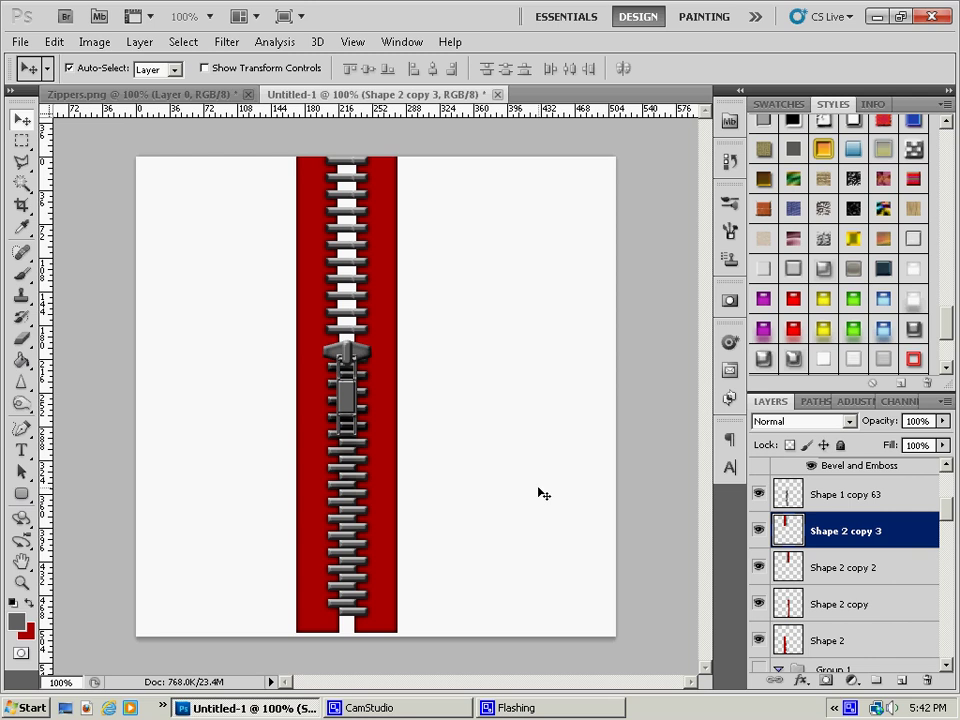
# Step: Puppet-warp Shape 2 copy 3, pinning its bottom and bending its top toward the upper left
pyautogui.click(60, 44)
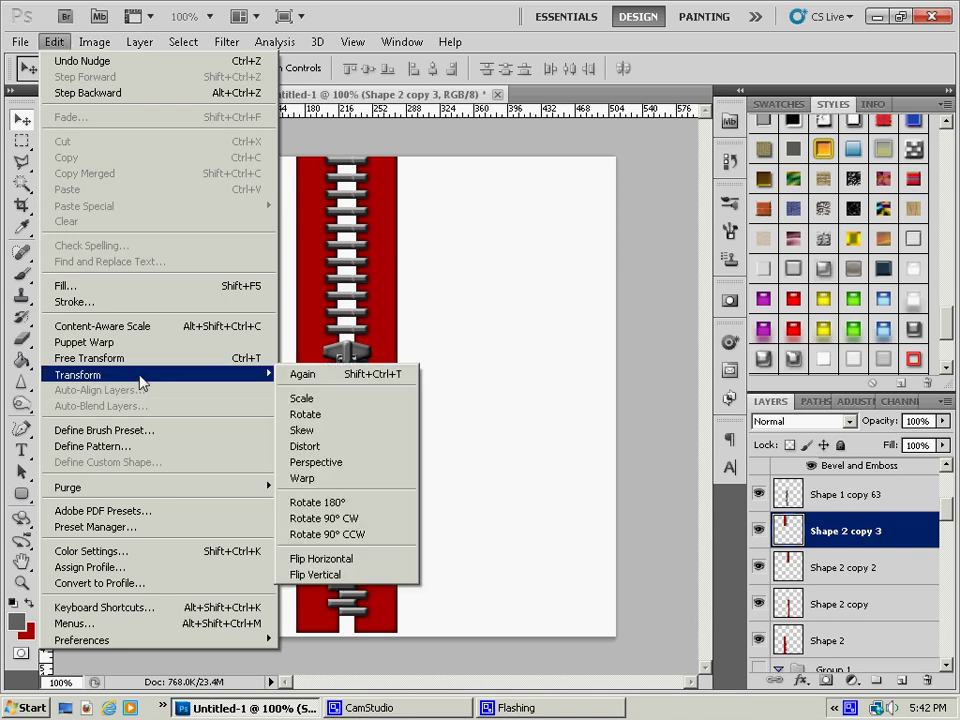
pyautogui.click(133, 347)
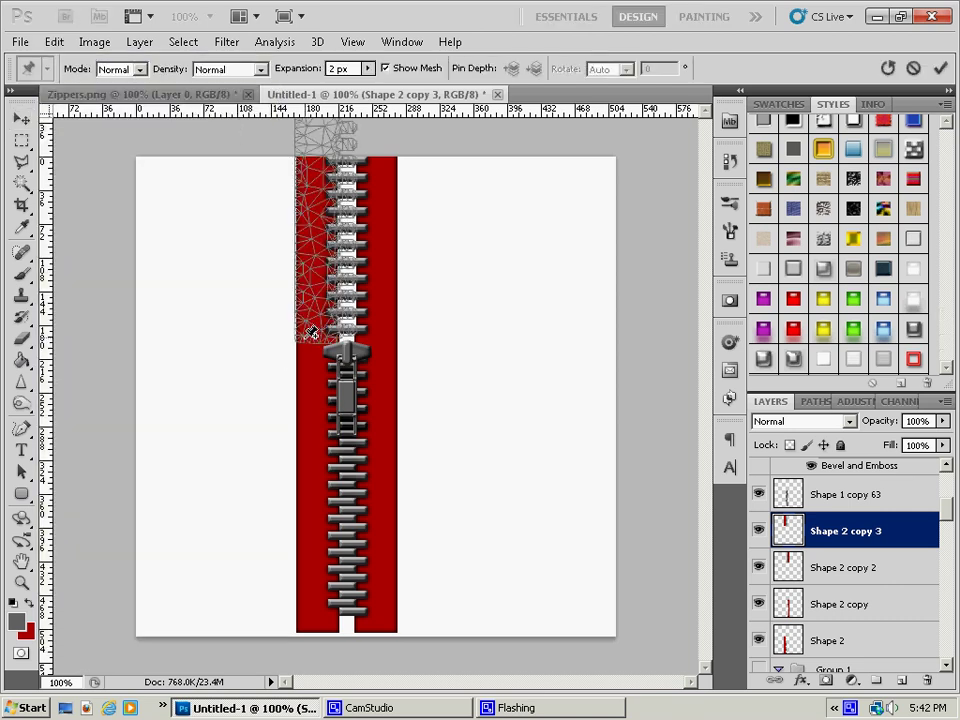
pyautogui.click(304, 337)
pyautogui.click(326, 339)
pyautogui.moveTo(318, 205); pyautogui.dragTo(249, 220)
pyautogui.moveTo(168, 129); pyautogui.dragTo(195, 186)
pyautogui.click(940, 68)
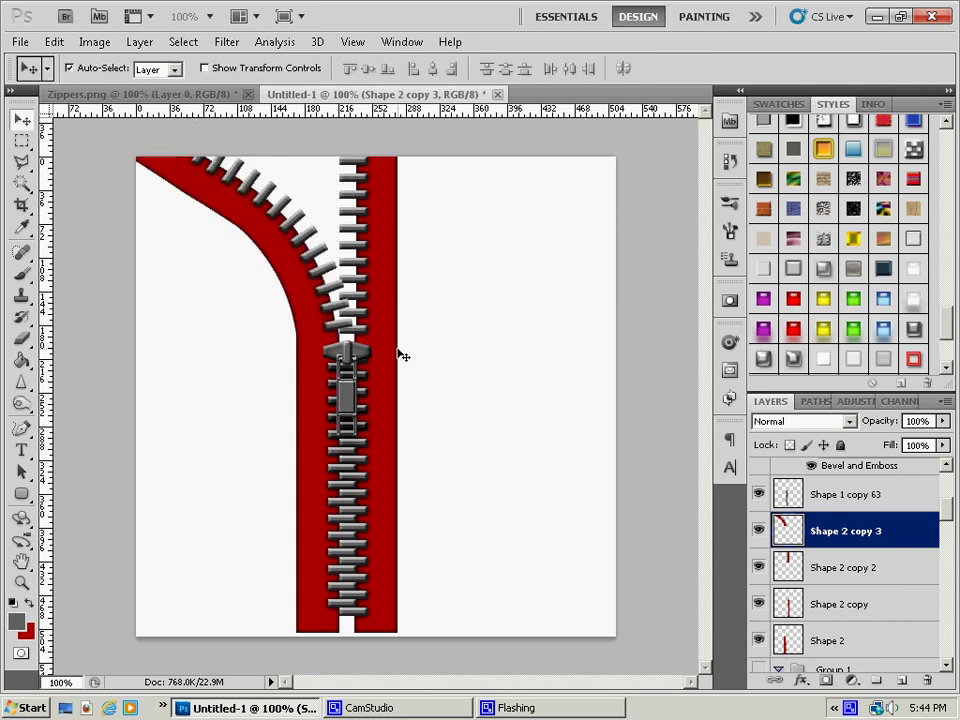
pyautogui.hotkey('alt', '[')
# Step: Puppet-warp Shape 2 copy 2, pinning it near the pull and bending its top to the upper right
pyautogui.click(54, 41)
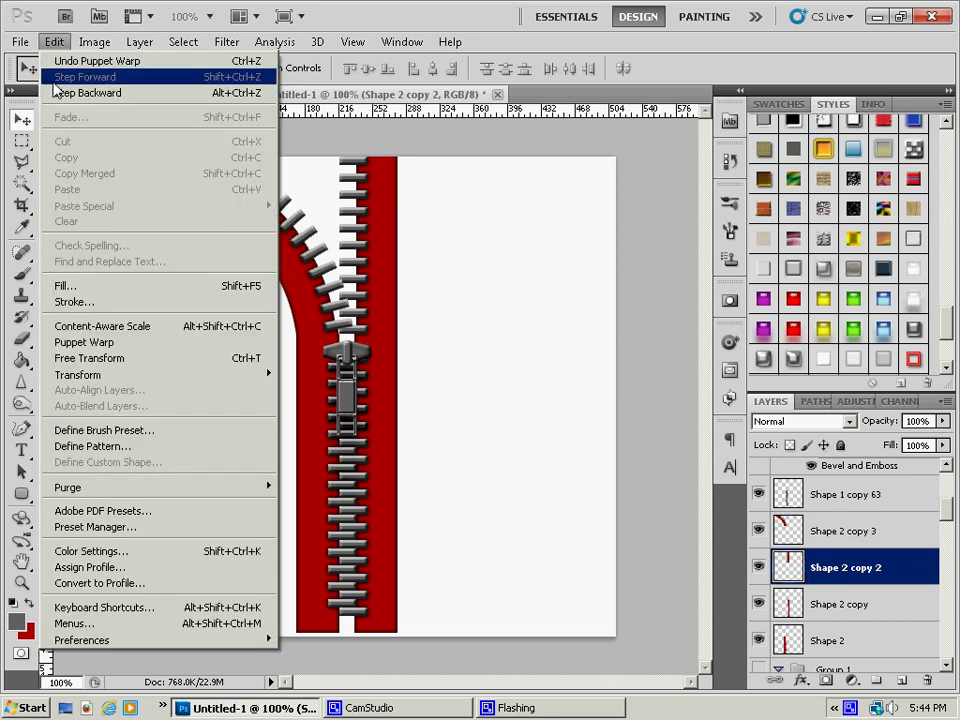
pyautogui.click(85, 221)
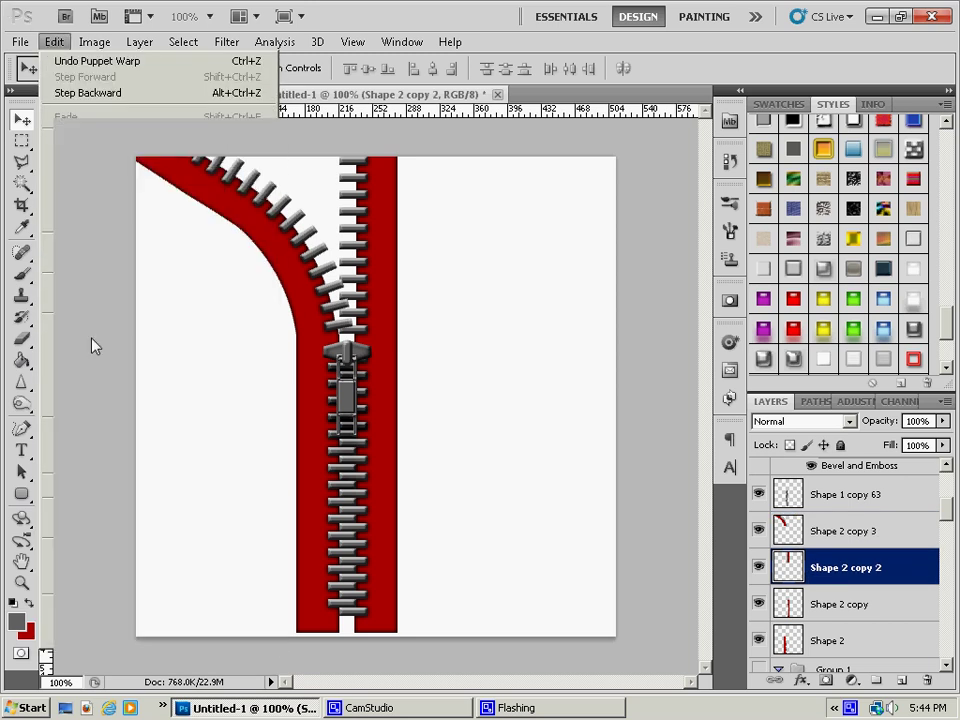
pyautogui.click(357, 341)
pyautogui.click(390, 335)
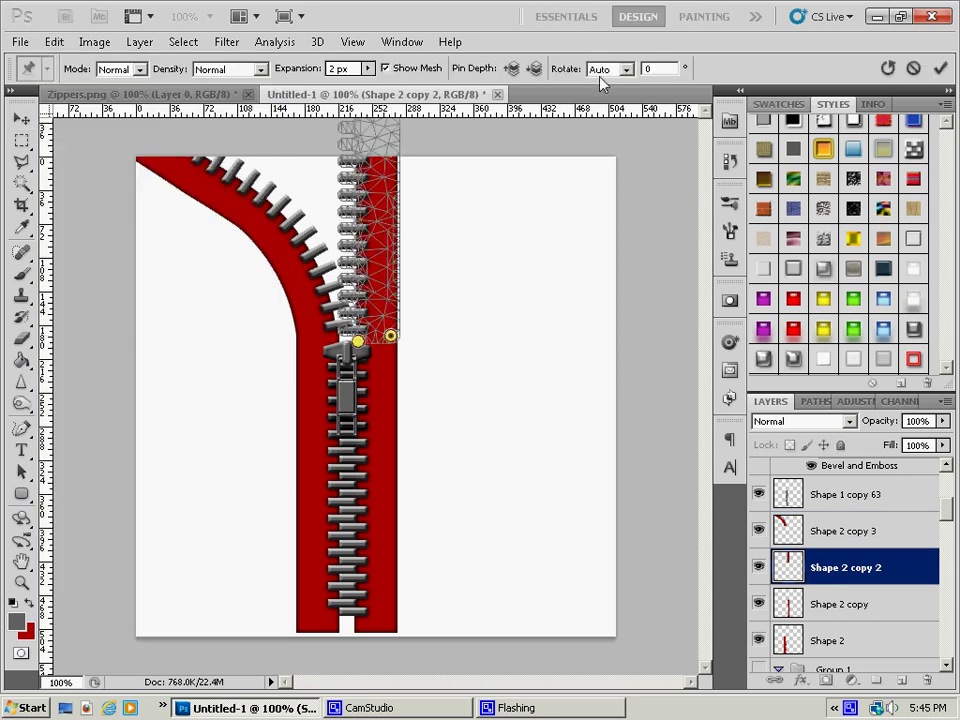
pyautogui.moveTo(386, 172); pyautogui.dragTo(457, 213)
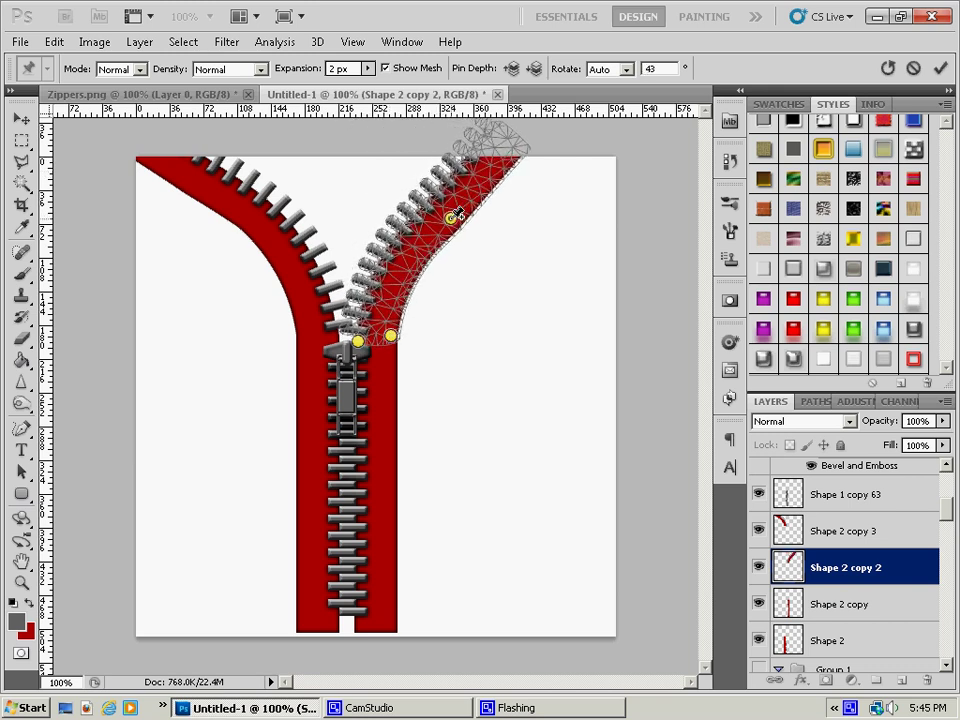
pyautogui.click(940, 70)
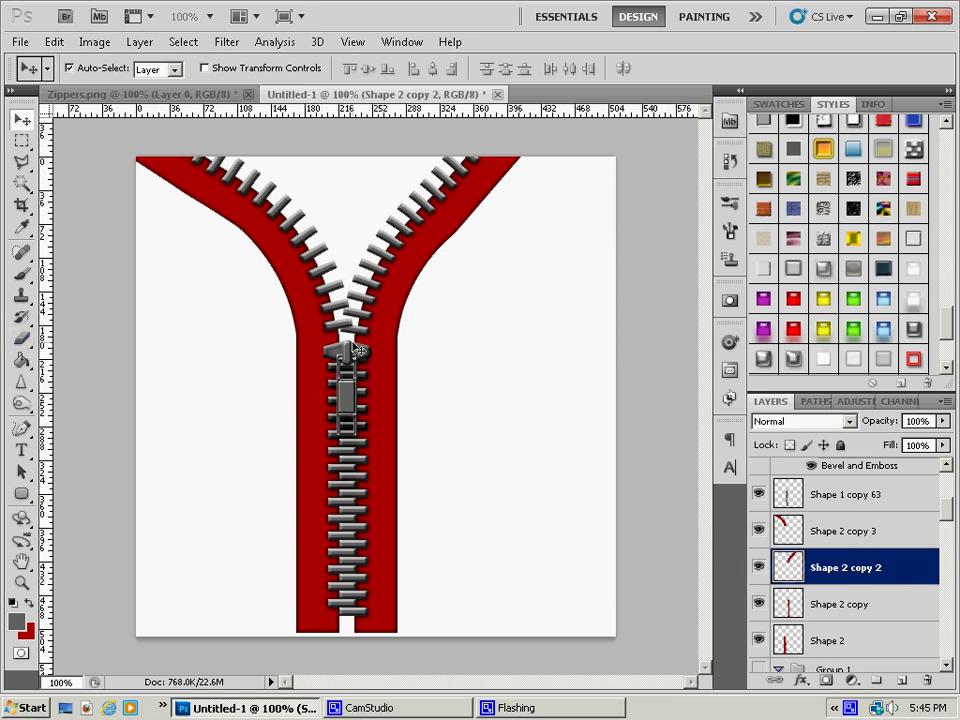
# Step: Burn a darker patch onto the right red strip
pyautogui.click(21, 403)
pyautogui.click(96, 400)
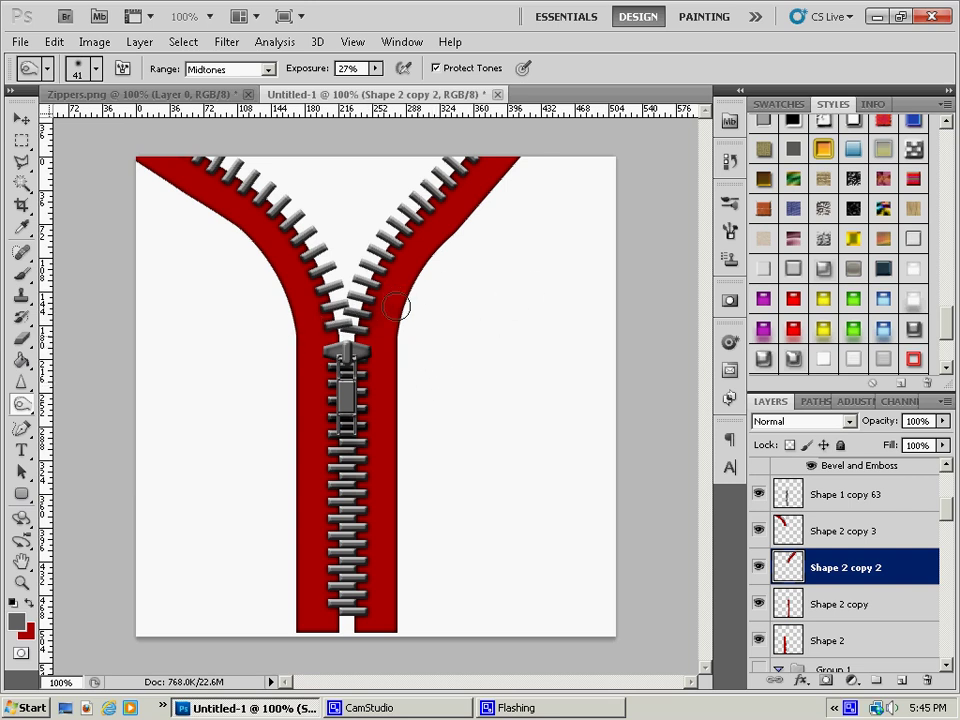
pyautogui.moveTo(399, 306); pyautogui.dragTo(363, 235)
# Step: Set the Dodge tool to a 45 px brush with Midtones range
pyautogui.moveTo(21, 404); pyautogui.dragTo(96, 399)
pyautogui.click(96, 69)
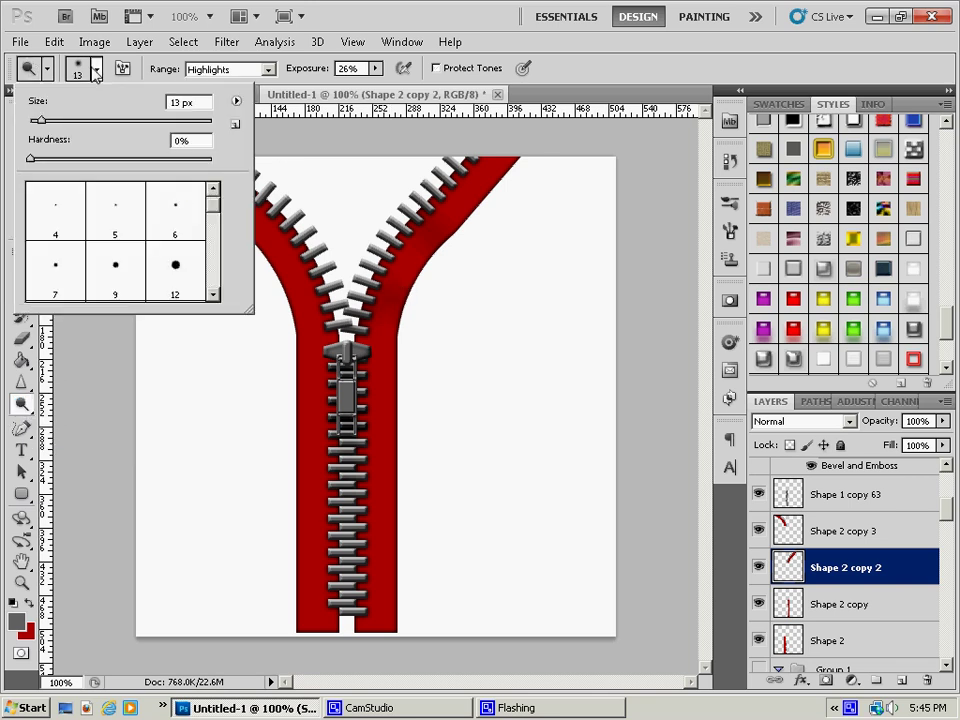
pyautogui.moveTo(42, 122); pyautogui.dragTo(71, 131)
pyautogui.click(228, 69)
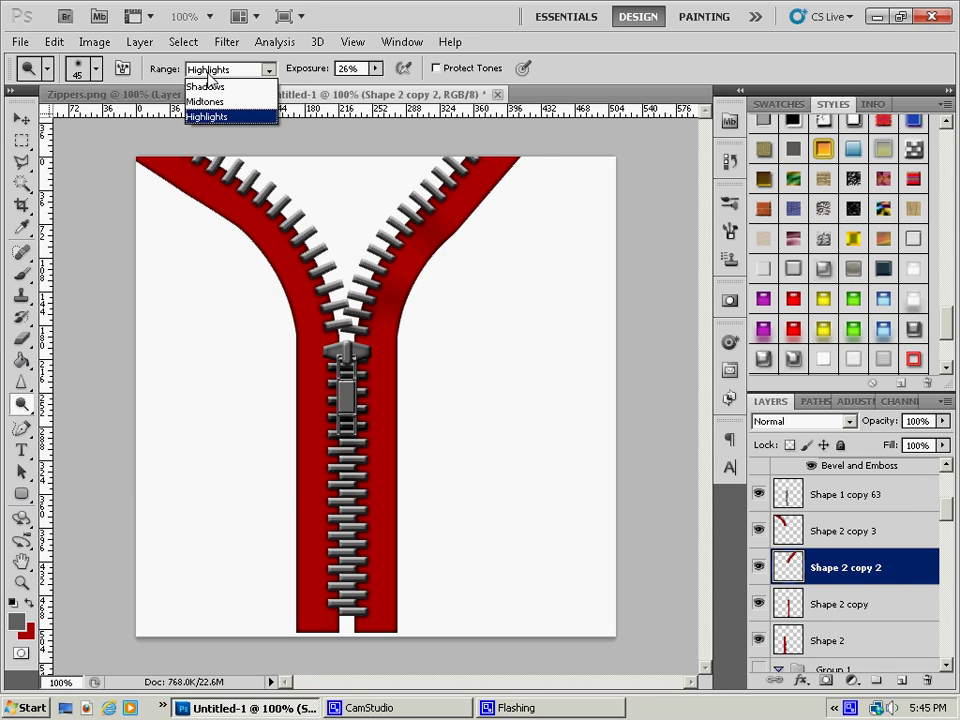
pyautogui.click(214, 90)
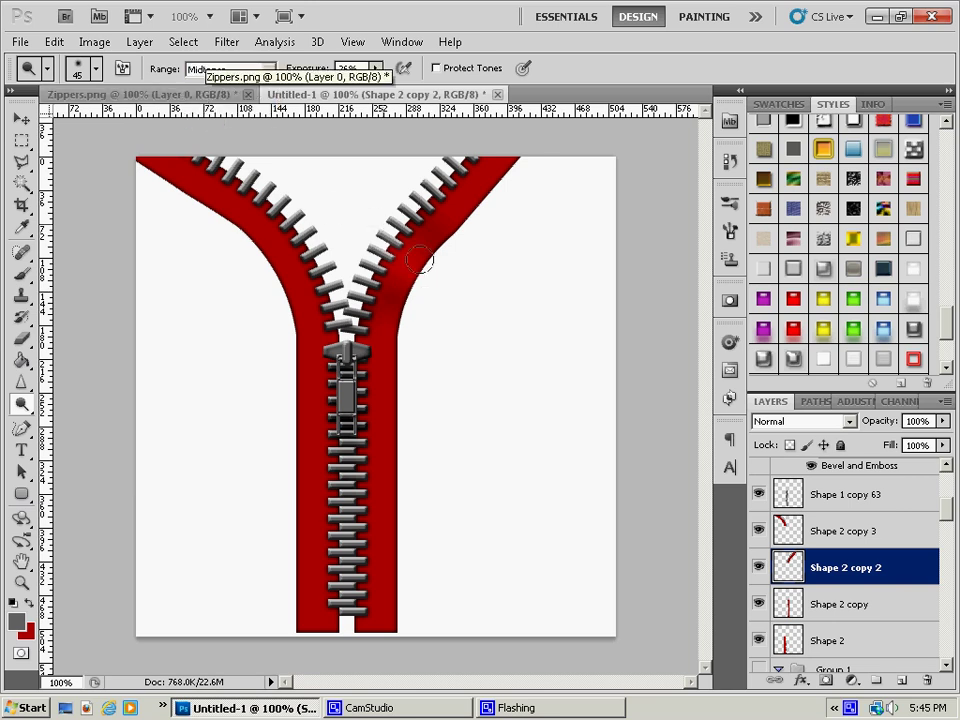
# Step: Select the left strip layer Shape 2 copy 3 and switch between Burn and Dodge for shading
pyautogui.click(866, 528)
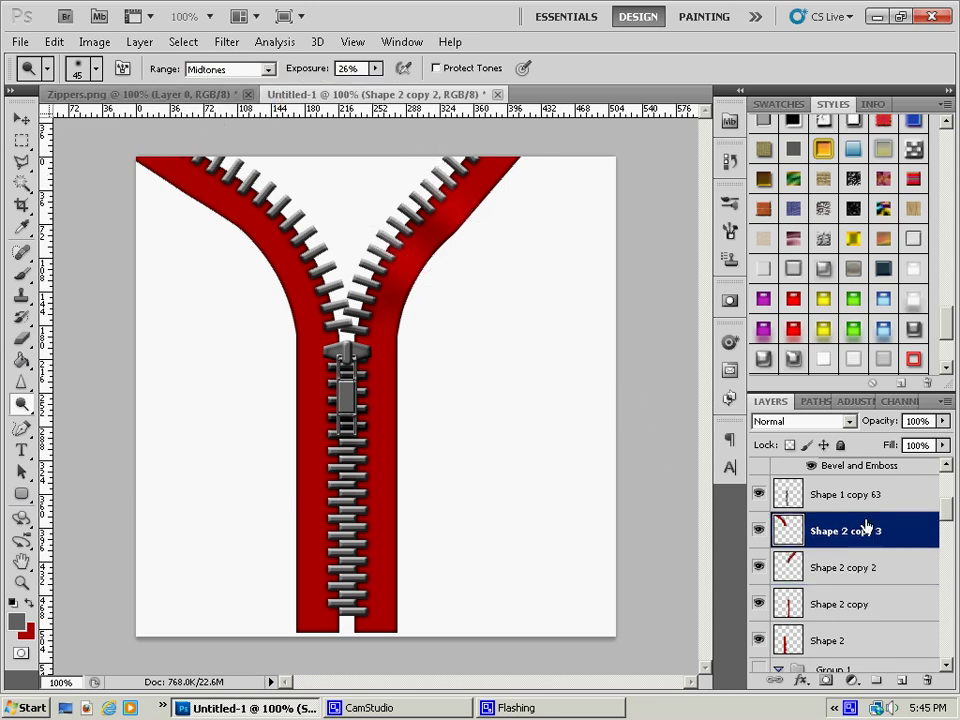
pyautogui.rightClick(24, 408)
pyautogui.click(78, 424)
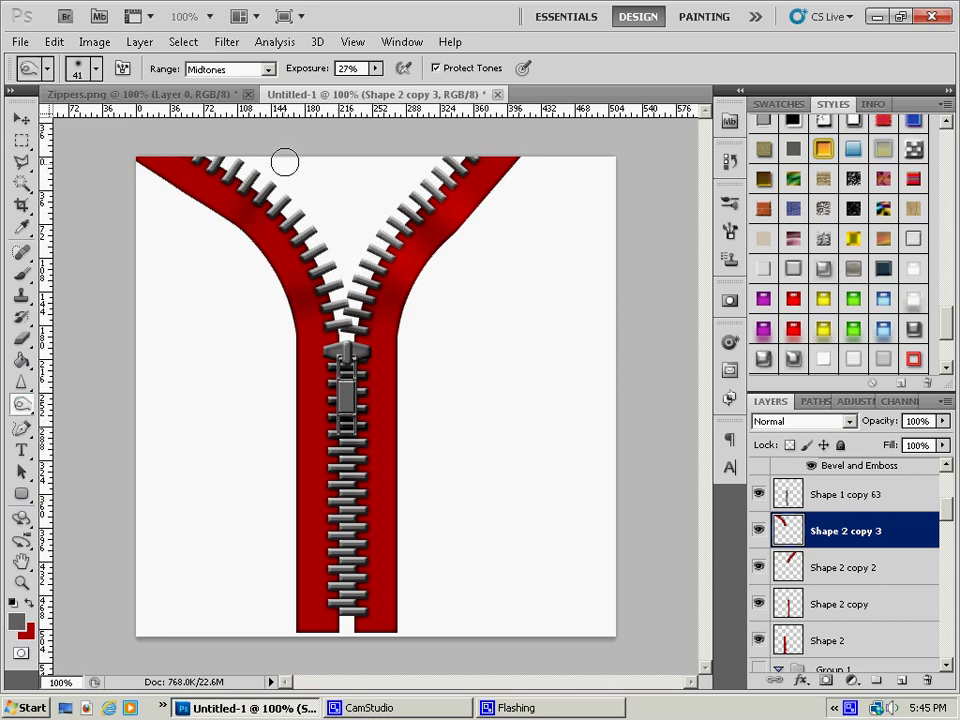
pyautogui.click(20, 383)
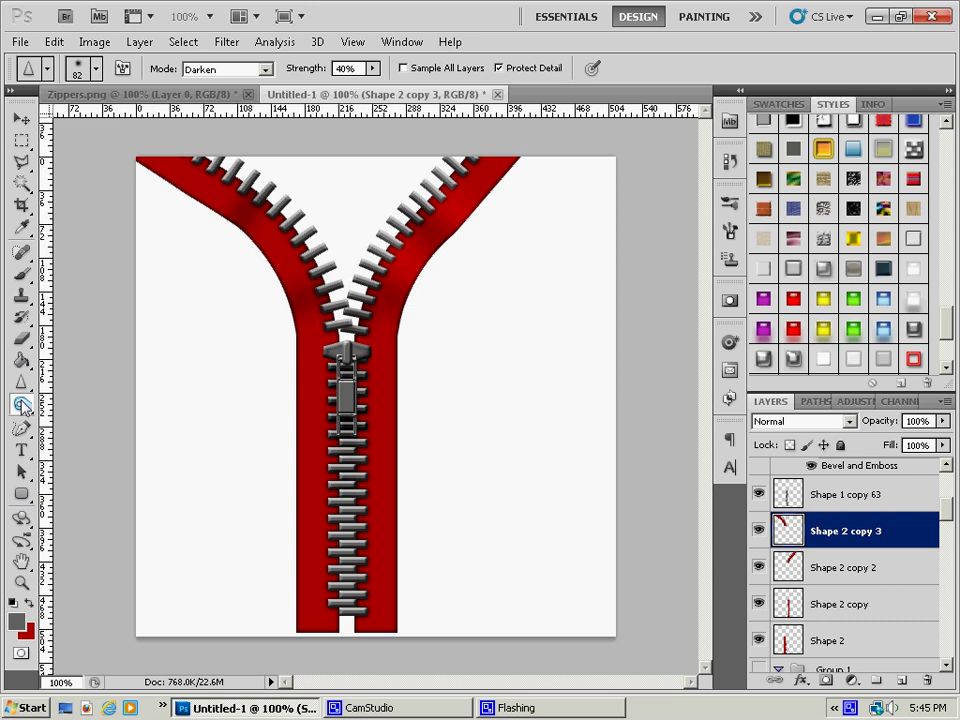
pyautogui.rightClick(20, 403)
pyautogui.click(86, 399)
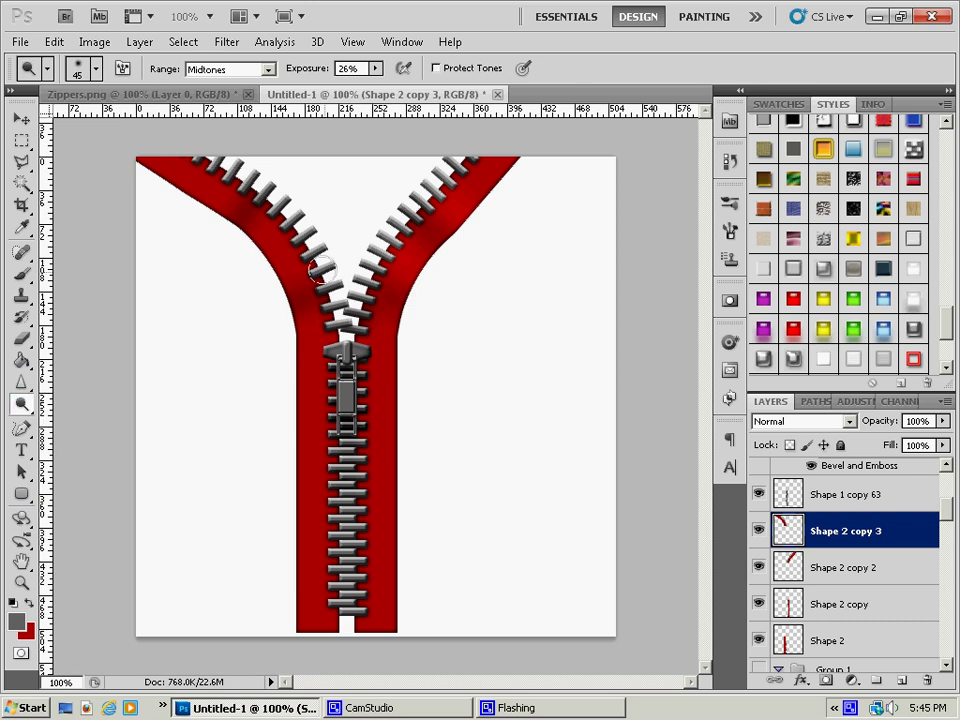
# Step: Set the foreground colour to purple 5e04ab and draw a thin rectangle bar across the page
pyautogui.click(24, 626)
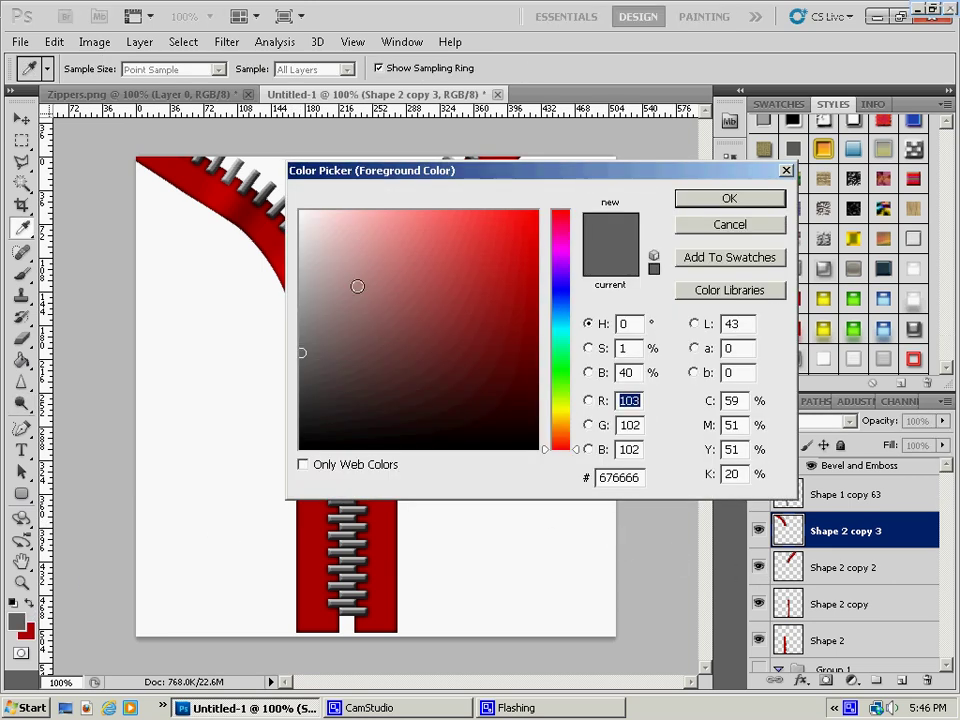
pyautogui.click(557, 272)
pyautogui.click(531, 285)
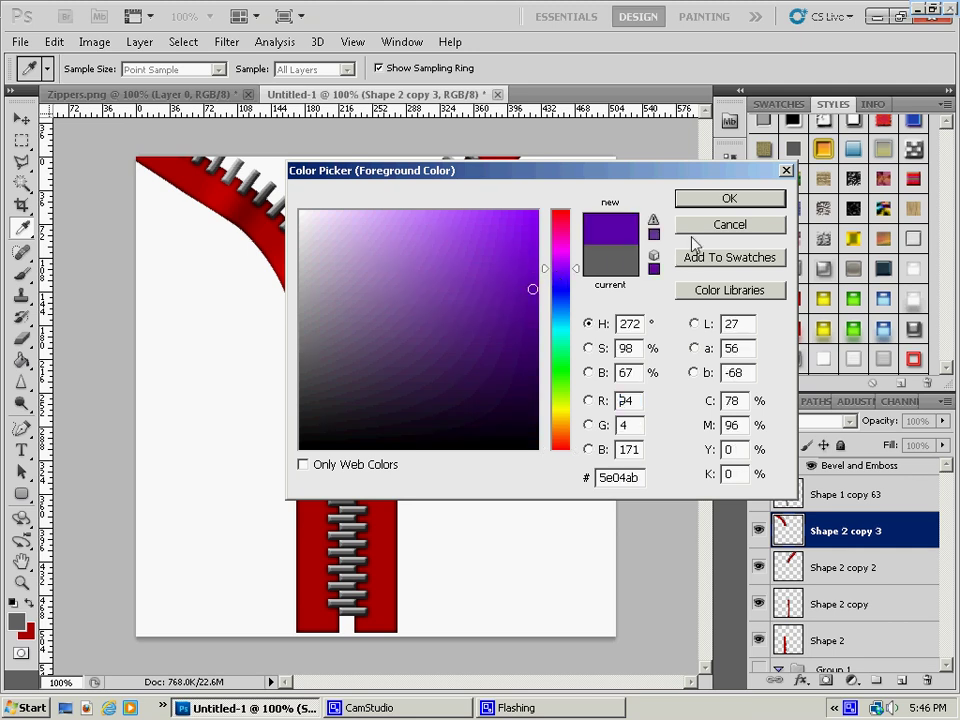
pyautogui.click(710, 200)
pyautogui.click(21, 493)
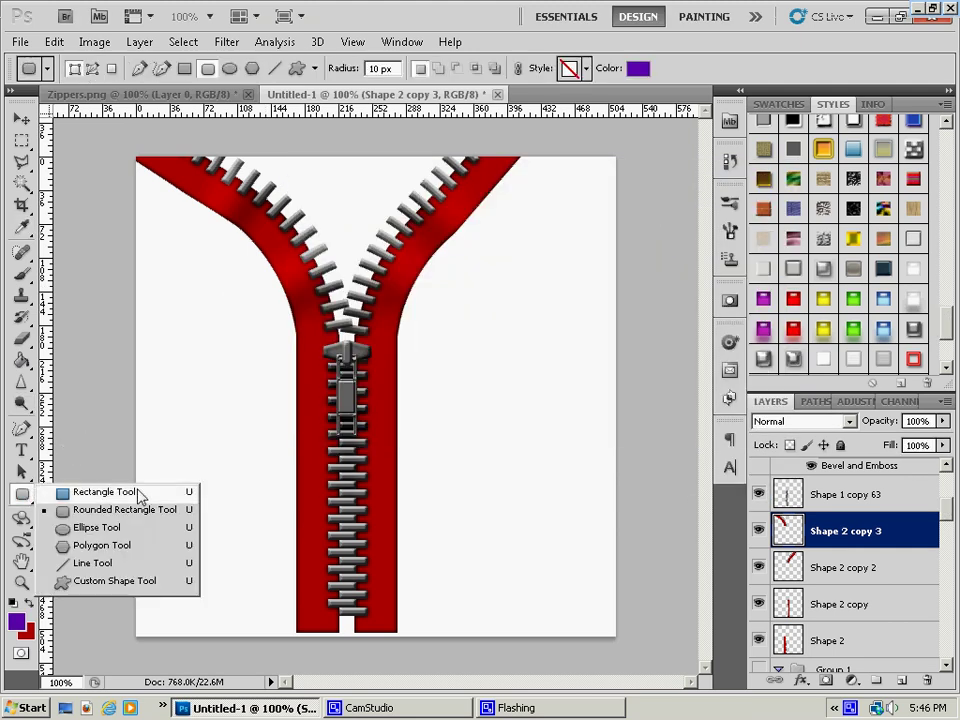
pyautogui.click(103, 493)
pyautogui.moveTo(305, 410); pyautogui.dragTo(658, 394)
# Step: Rasterize the Shape 5 bar, rotate it 180°, then turn it vertical
pyautogui.rightClick(842, 540)
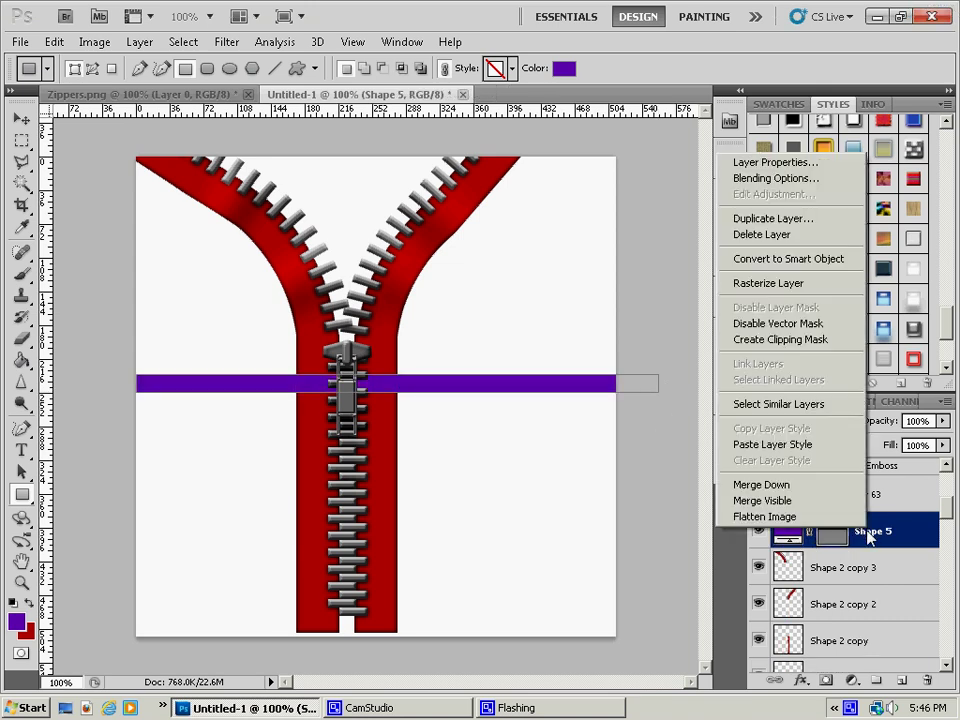
pyautogui.click(768, 284)
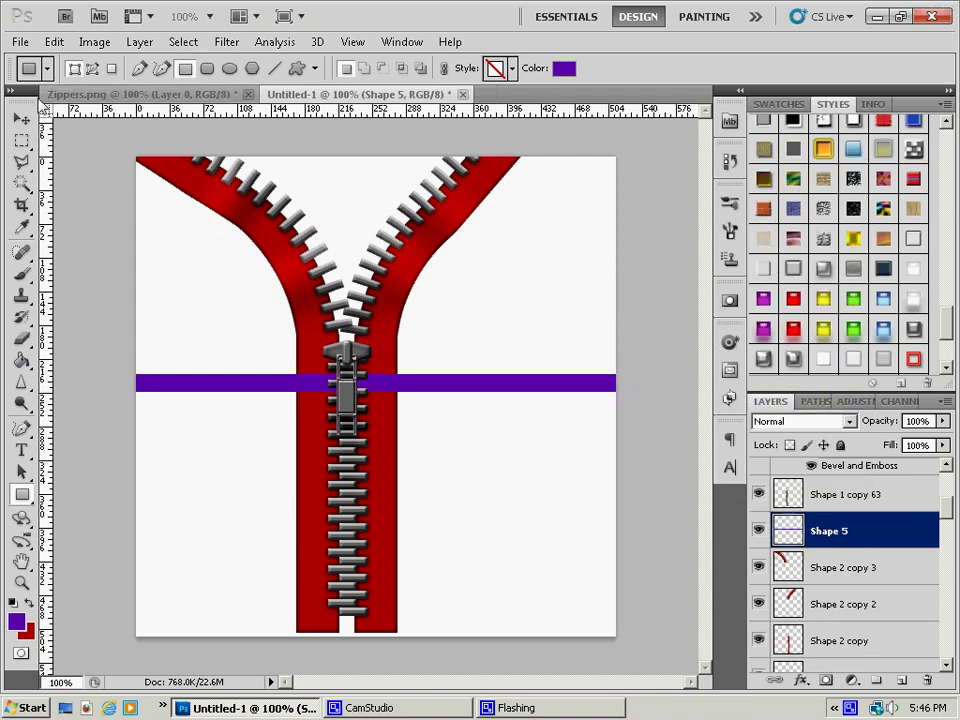
pyautogui.click(94, 41)
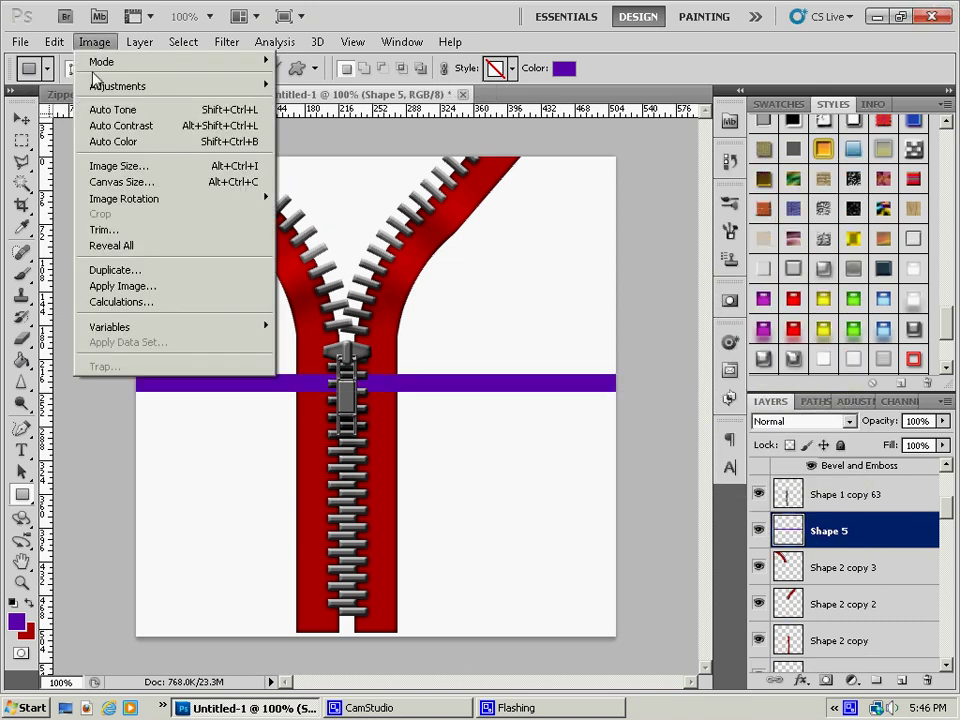
pyautogui.moveTo(56, 45)
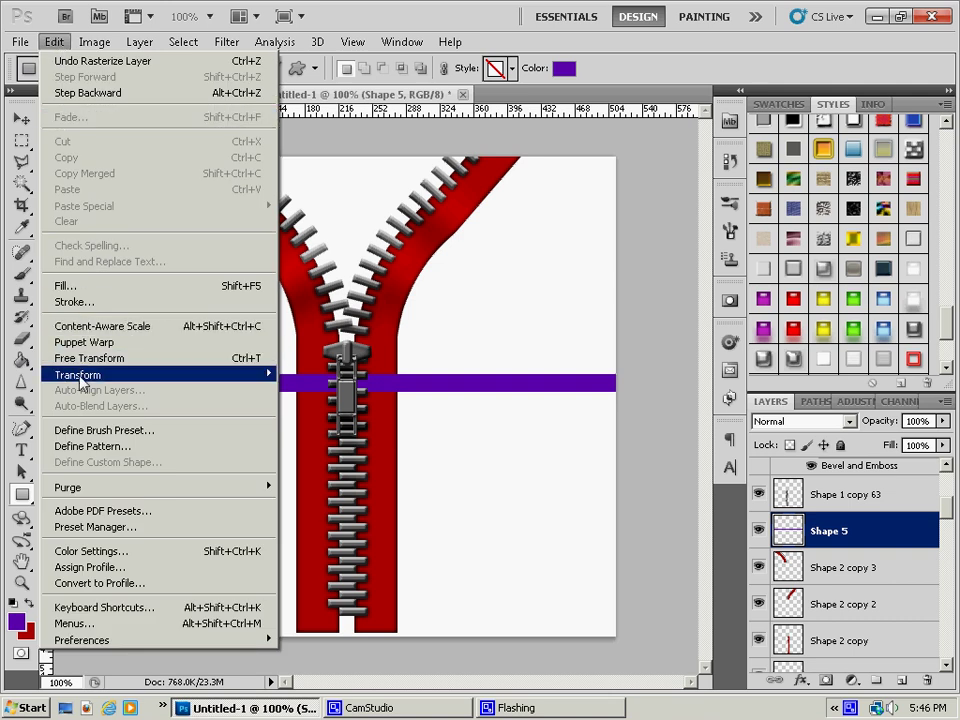
pyautogui.moveTo(100, 374)
pyautogui.click(352, 515)
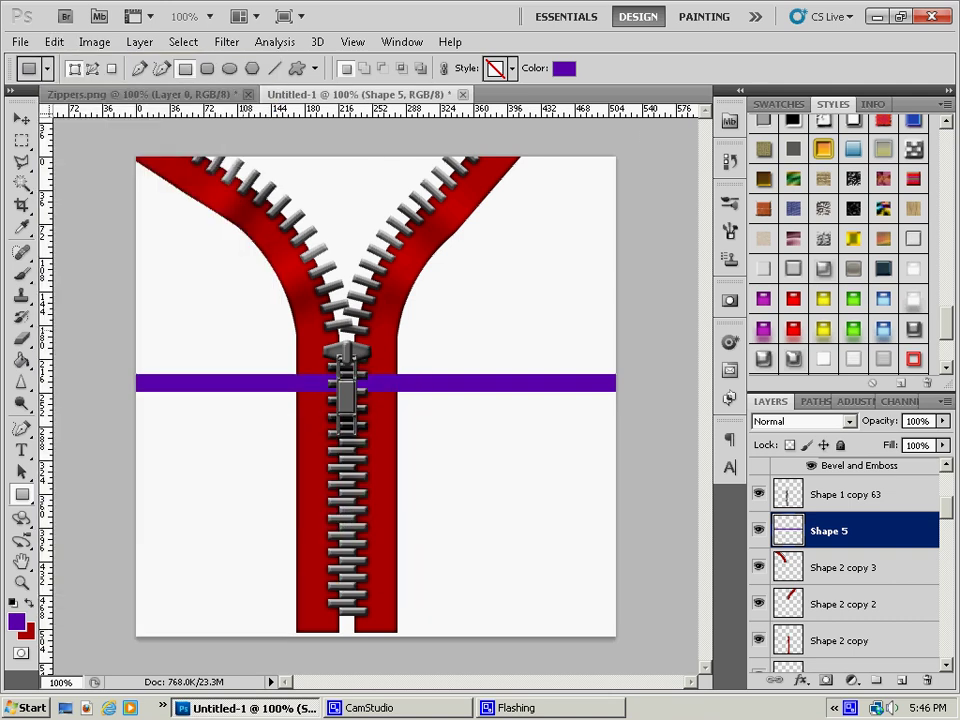
pyautogui.click(95, 45)
pyautogui.moveTo(62, 44)
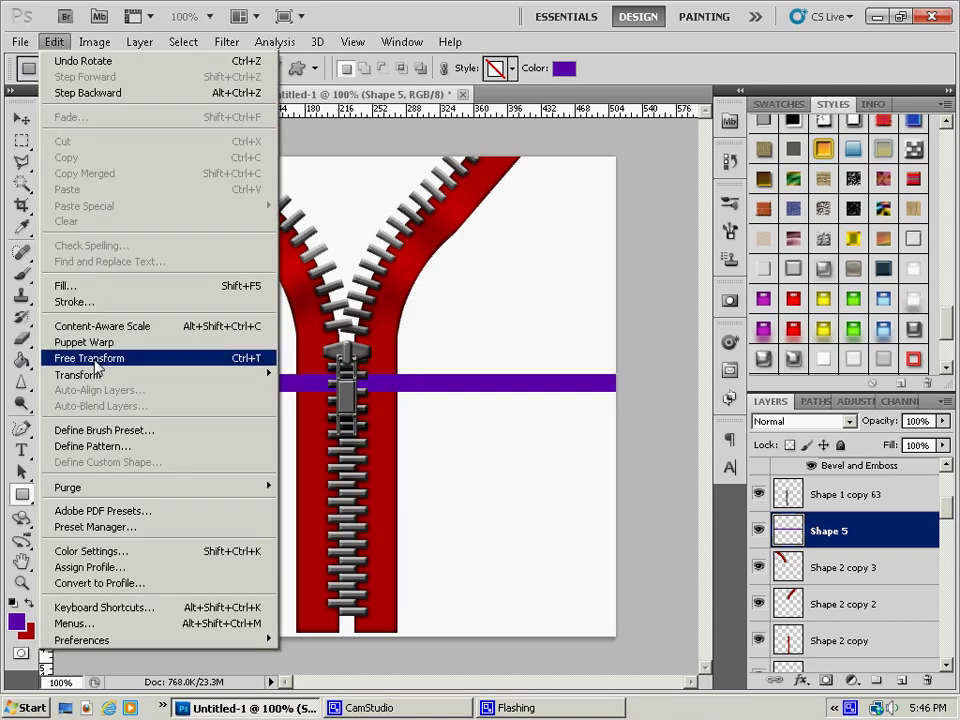
pyautogui.moveTo(100, 374)
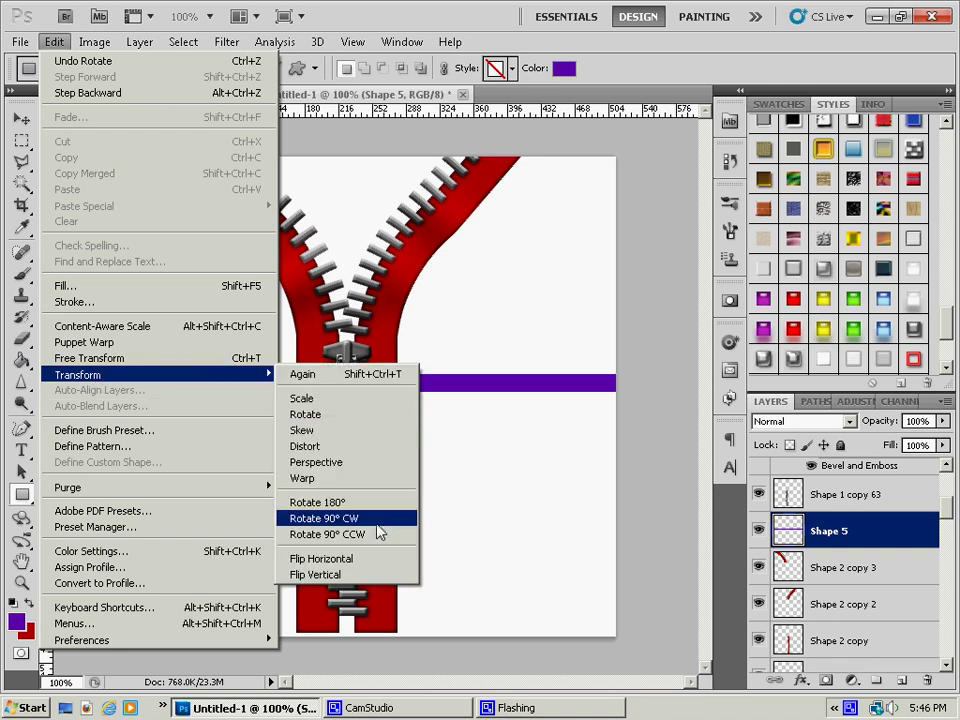
pyautogui.click(377, 530)
# Step: Move the bar onto the zipper's centre line, reorder its layer, and nudge it down
pyautogui.click(21, 120)
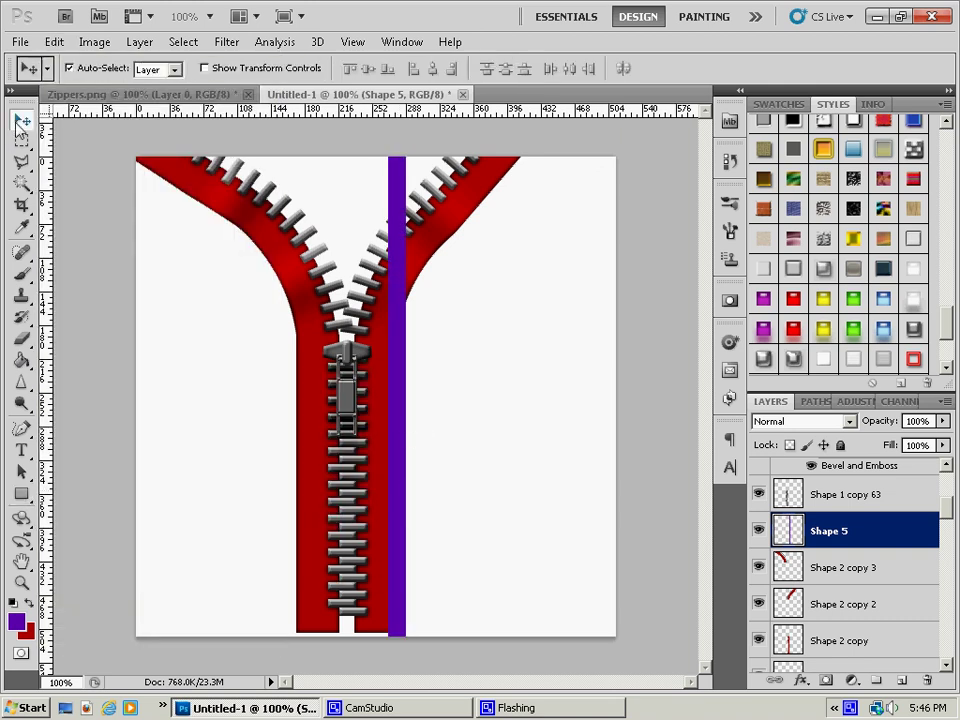
pyautogui.moveTo(405, 516); pyautogui.dragTo(335, 514)
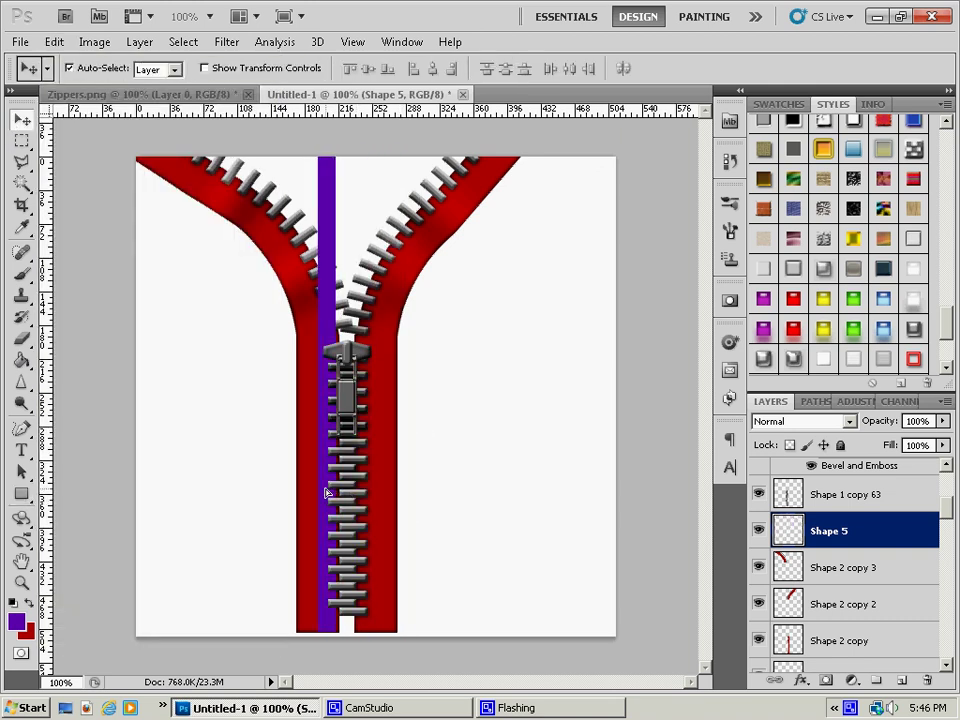
pyautogui.moveTo(831, 517); pyautogui.dragTo(825, 615)
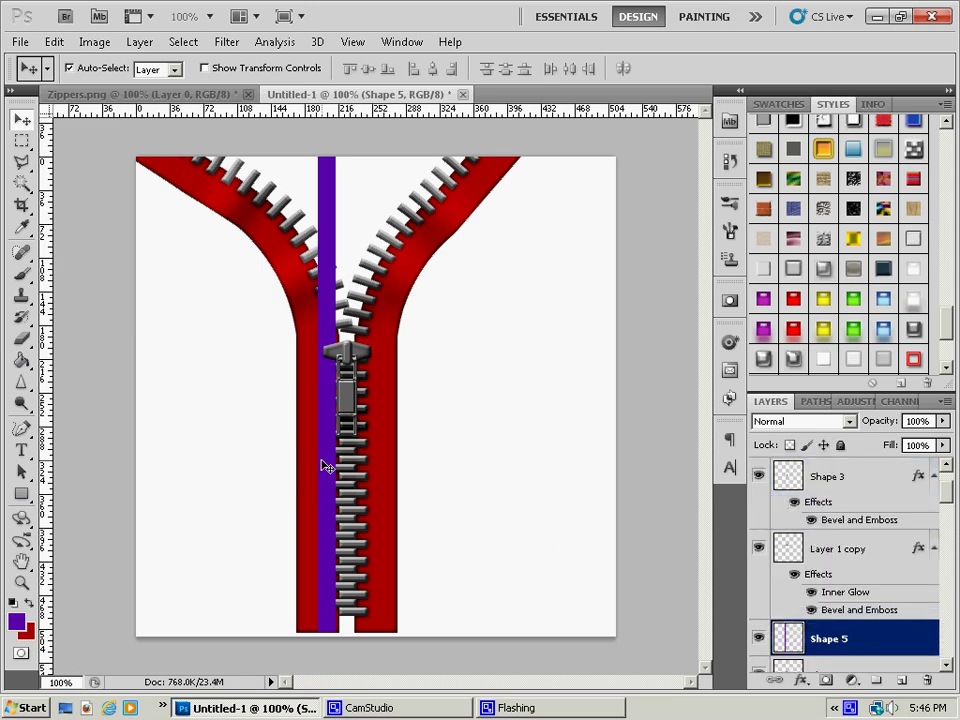
pyautogui.press('Down')
pyautogui.press('Down')
pyautogui.press('Down')
pyautogui.press('Down')
# Step: Give Shape 5 a black Inner Glow with Multiply blend mode and 3 px size
pyautogui.click(94, 41)
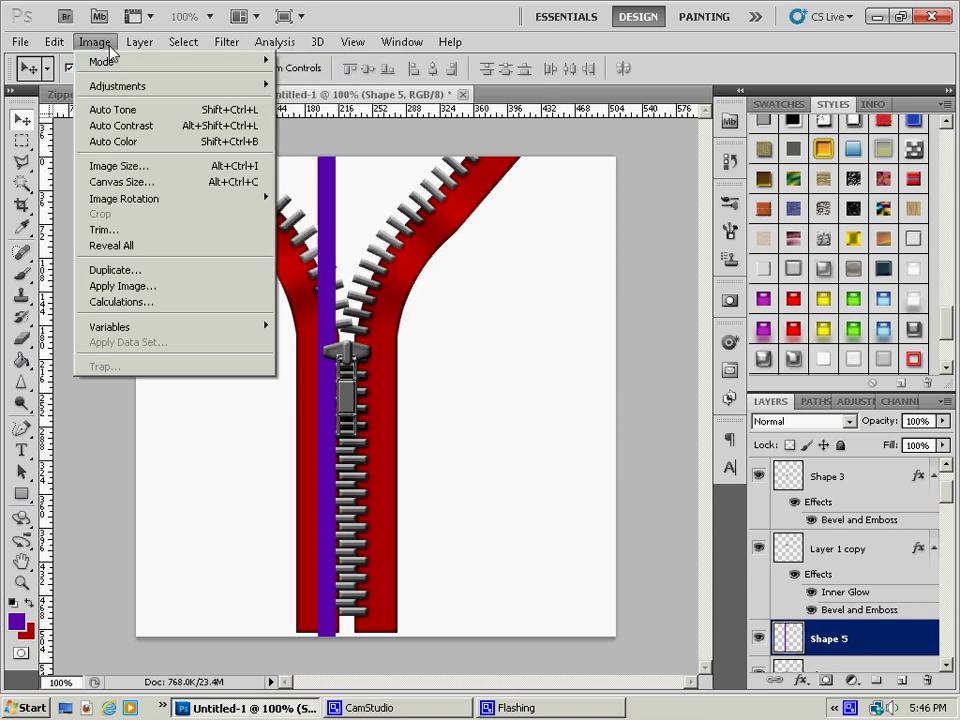
pyautogui.moveTo(124, 48)
pyautogui.moveTo(165, 133)
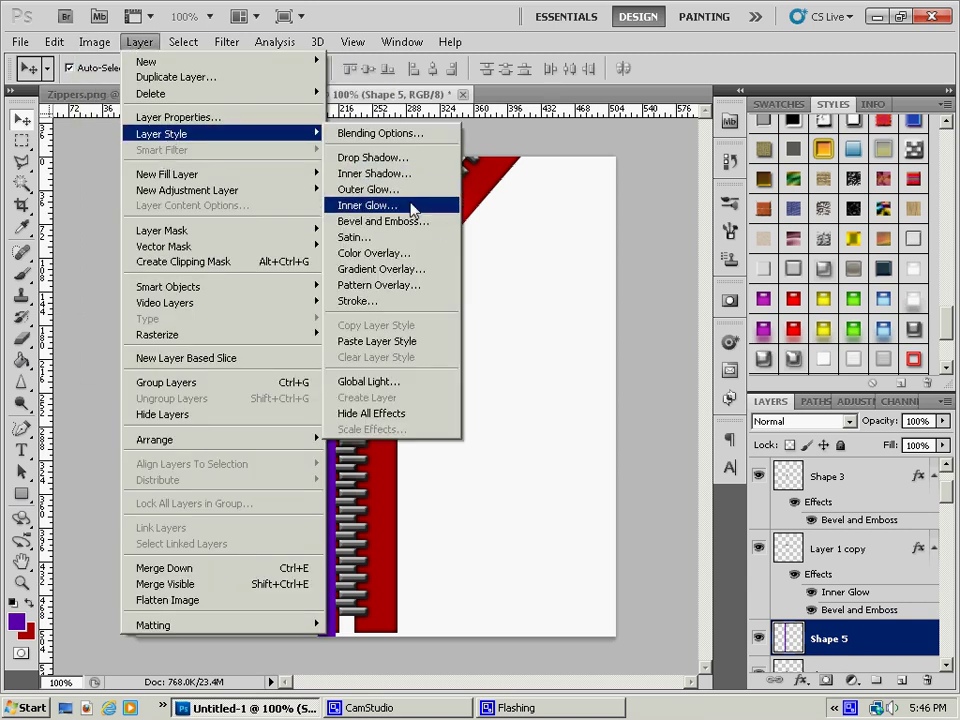
pyautogui.click(410, 205)
pyautogui.click(656, 268)
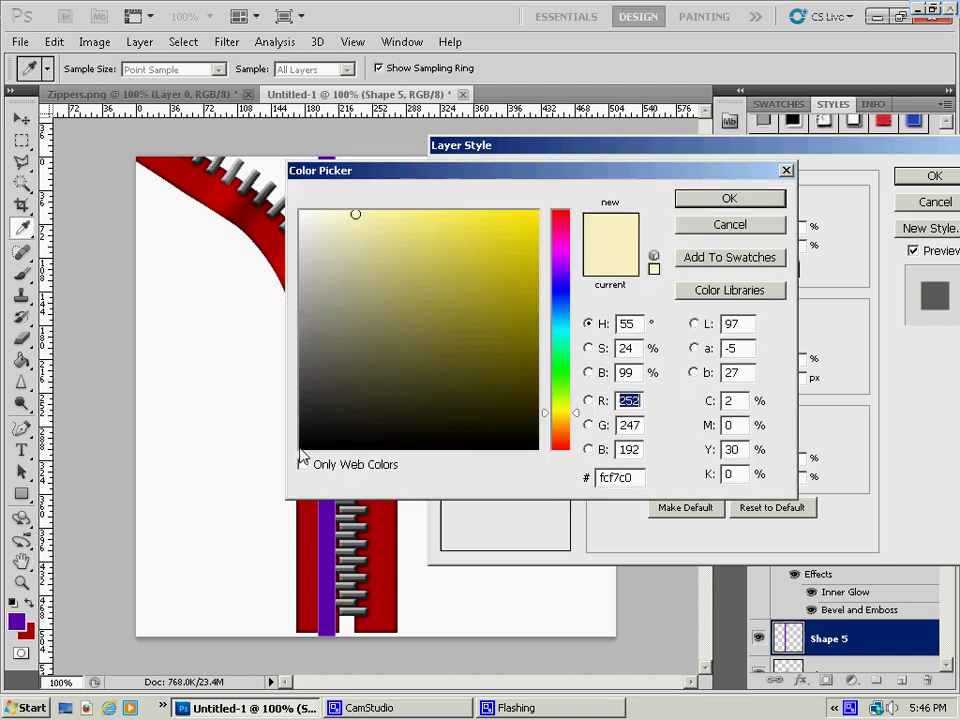
pyautogui.click(300, 451)
pyautogui.click(729, 198)
pyautogui.click(735, 208)
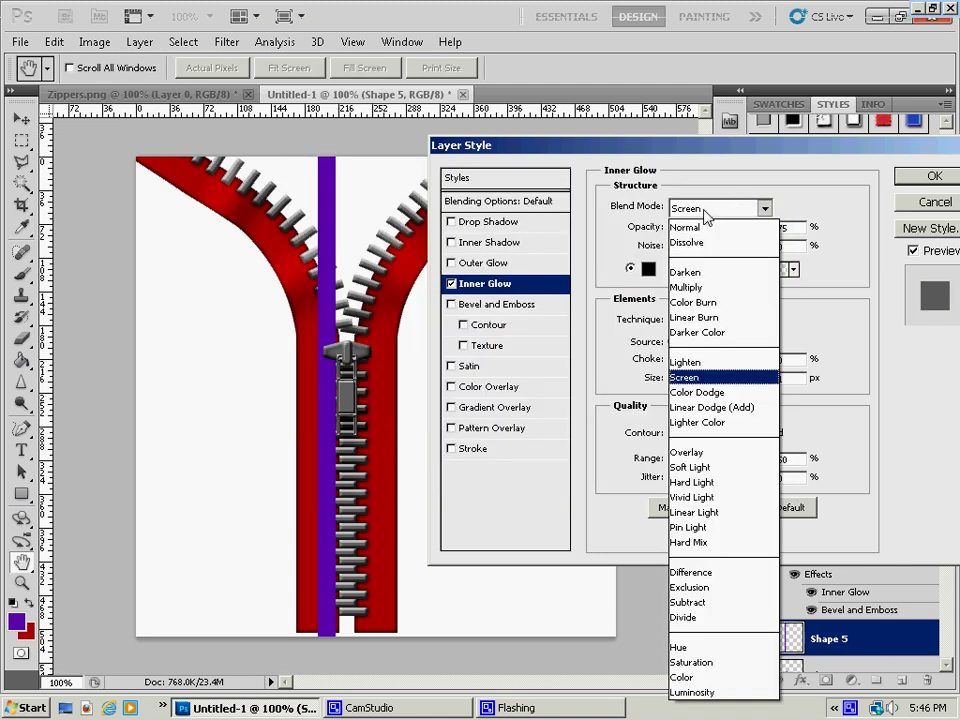
pyautogui.click(690, 287)
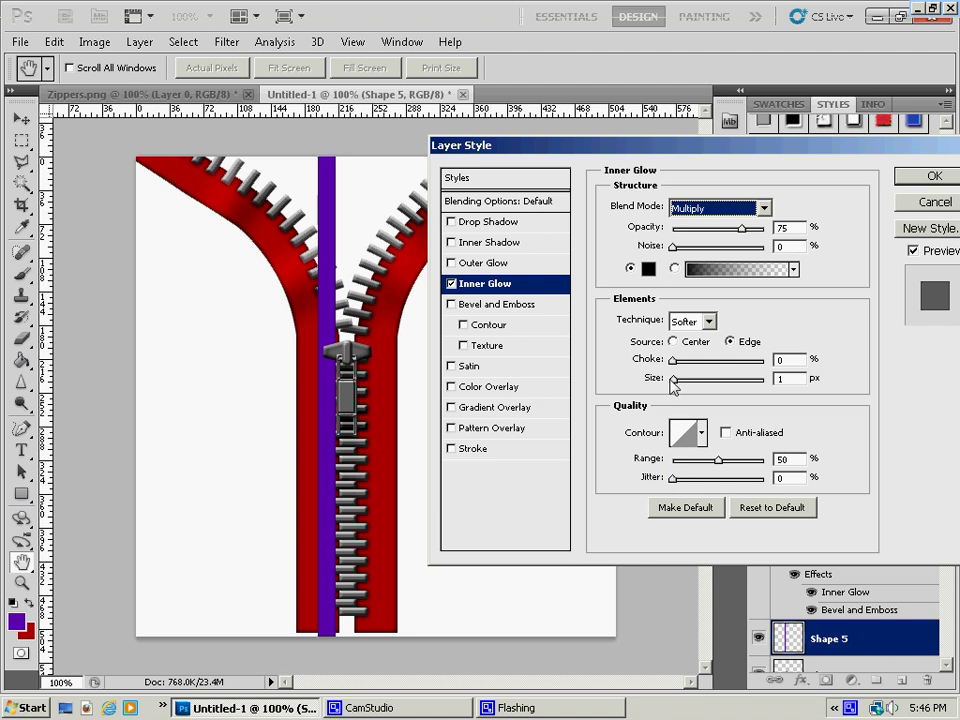
pyautogui.moveTo(673, 384); pyautogui.dragTo(679, 386)
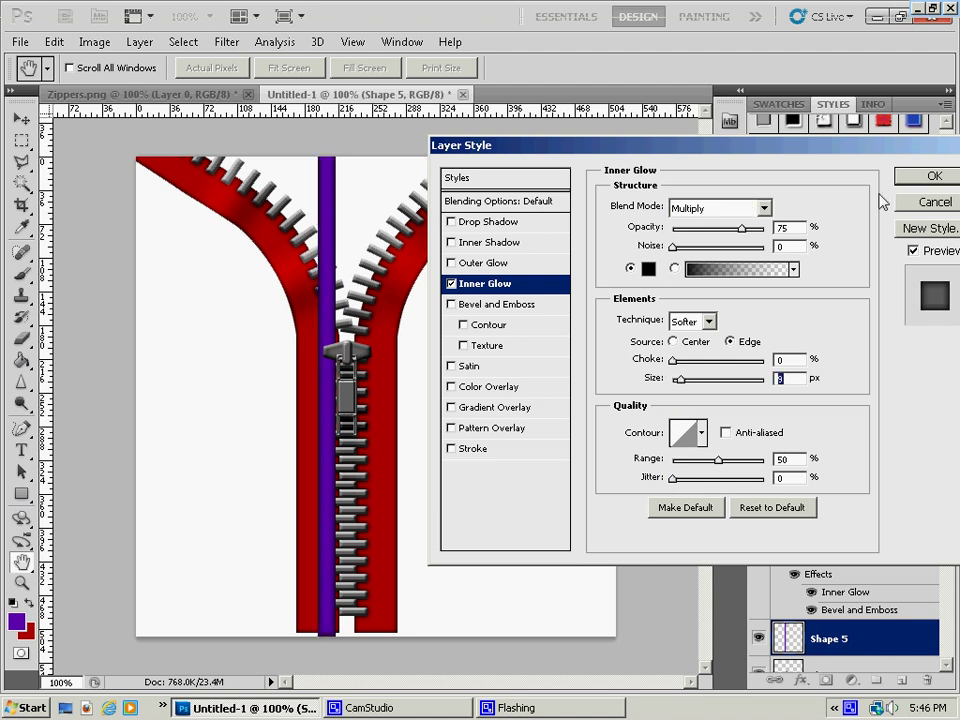
pyautogui.click(932, 174)
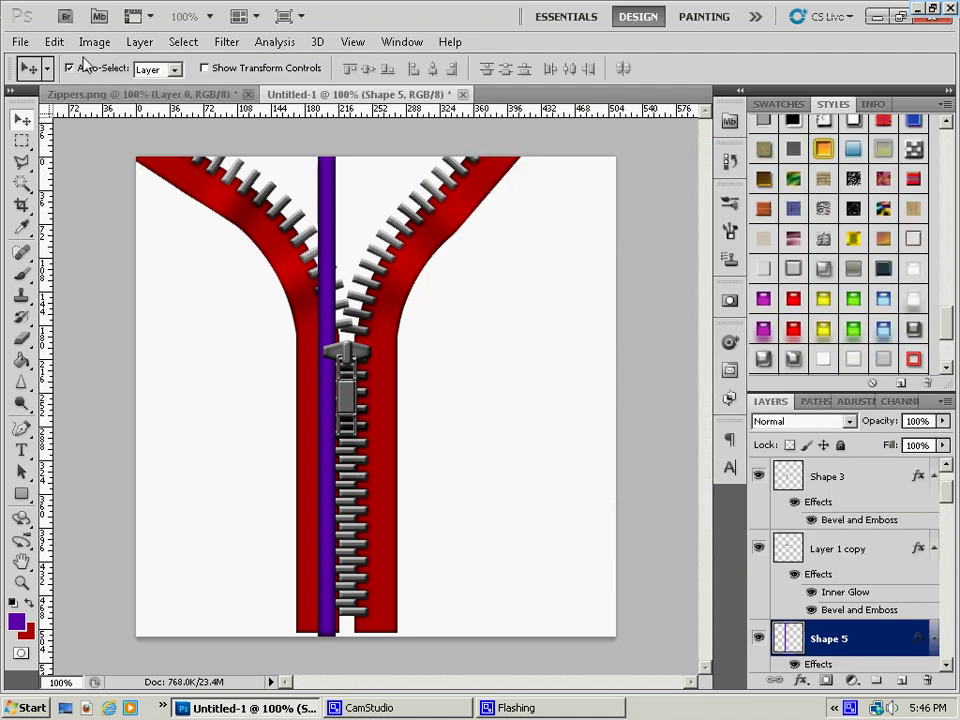
pyautogui.click(55, 42)
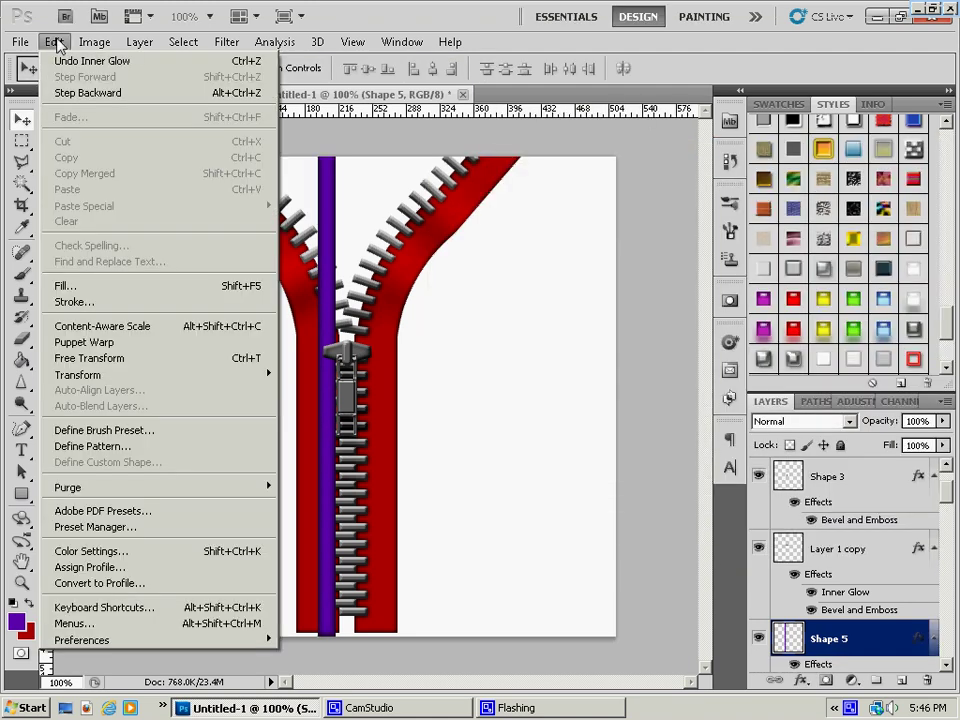
# Step: Duplicate the Shape 5 layer as Shape 5 copy
pyautogui.rightClick(896, 643)
pyautogui.click(805, 326)
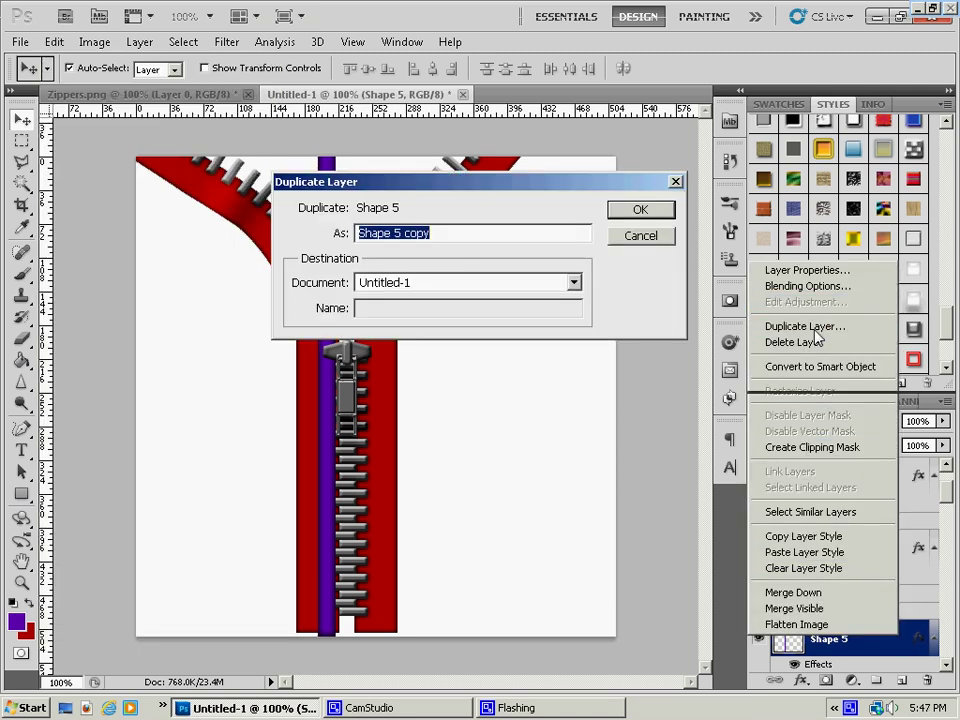
pyautogui.click(655, 210)
# Step: Start a Puppet Warp on Shape 5 copy and pin it along its length
pyautogui.click(94, 42)
pyautogui.moveTo(55, 42)
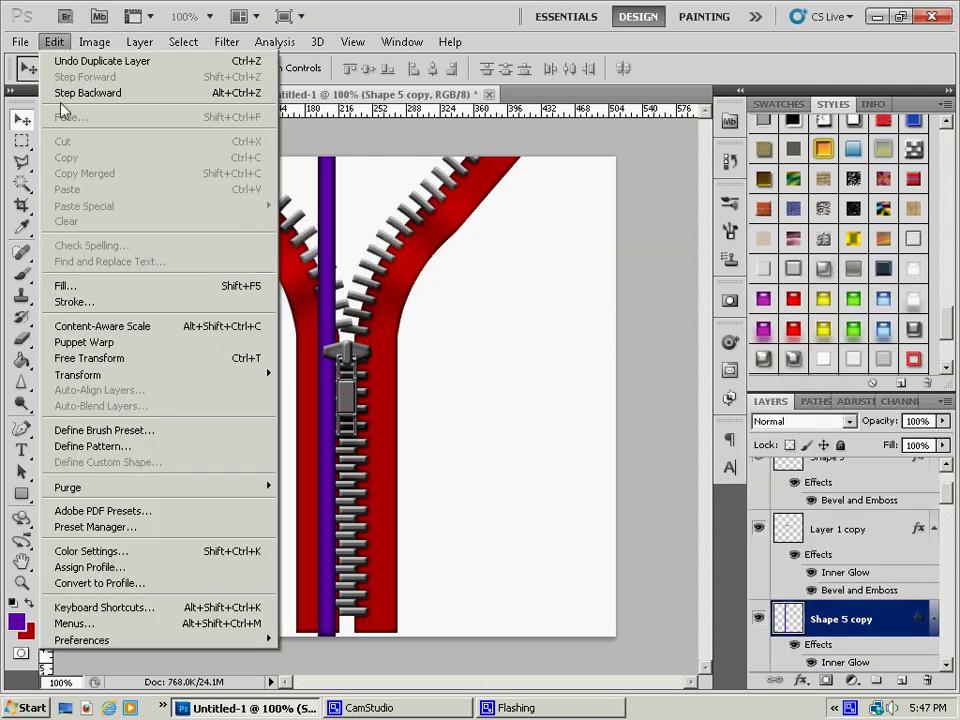
pyautogui.click(84, 342)
pyautogui.click(317, 630)
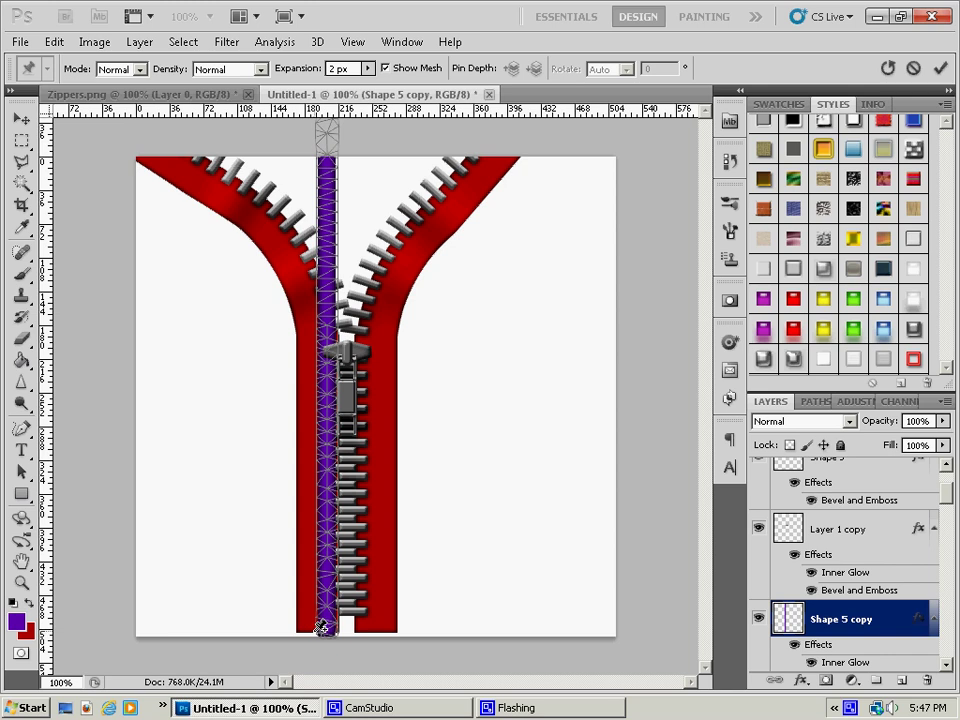
pyautogui.click(328, 628)
pyautogui.click(328, 578)
pyautogui.click(328, 350)
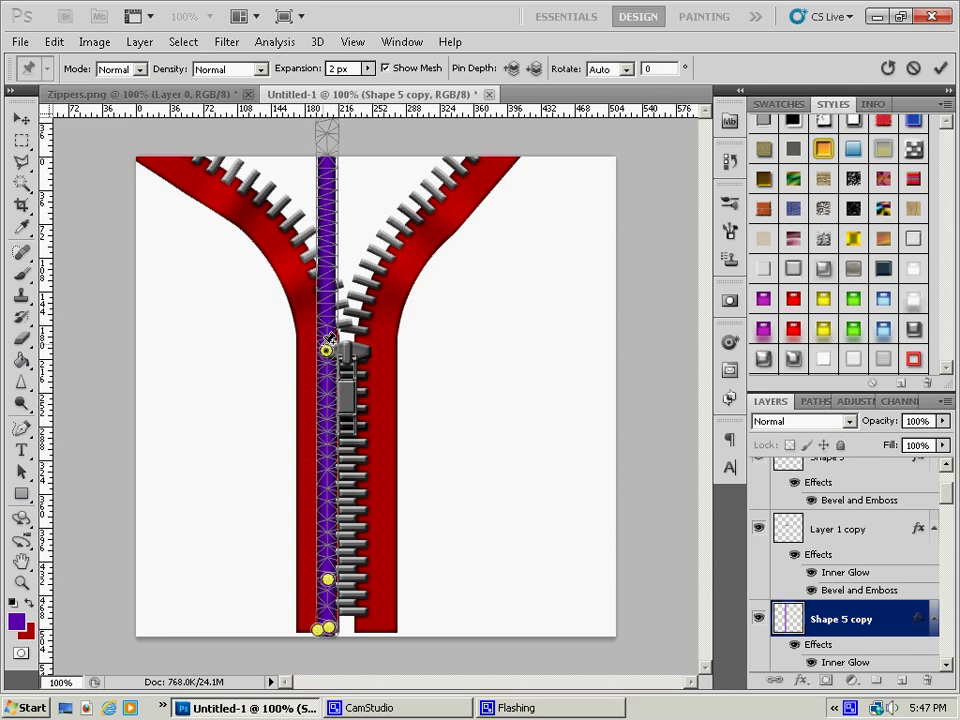
pyautogui.click(331, 300)
pyautogui.click(505, 285)
# Step: Bend the copy's top leftward along the left red strip and commit the warp
pyautogui.moveTo(328, 304); pyautogui.dragTo(324, 312)
pyautogui.click(311, 276)
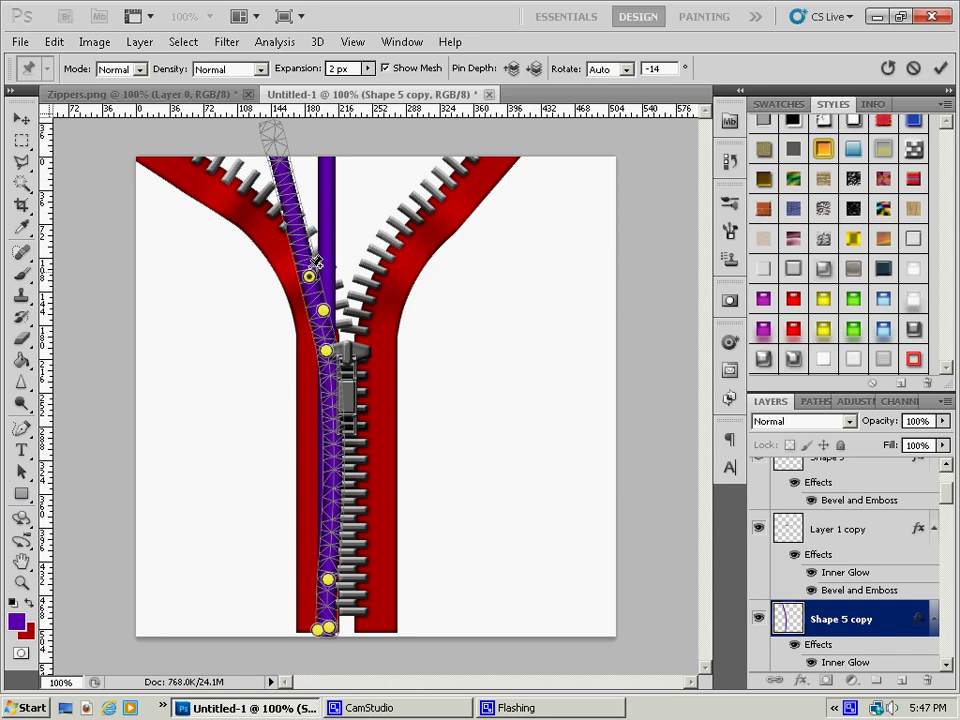
pyautogui.moveTo(308, 238); pyautogui.dragTo(276, 220)
pyautogui.moveTo(228, 150); pyautogui.dragTo(187, 150)
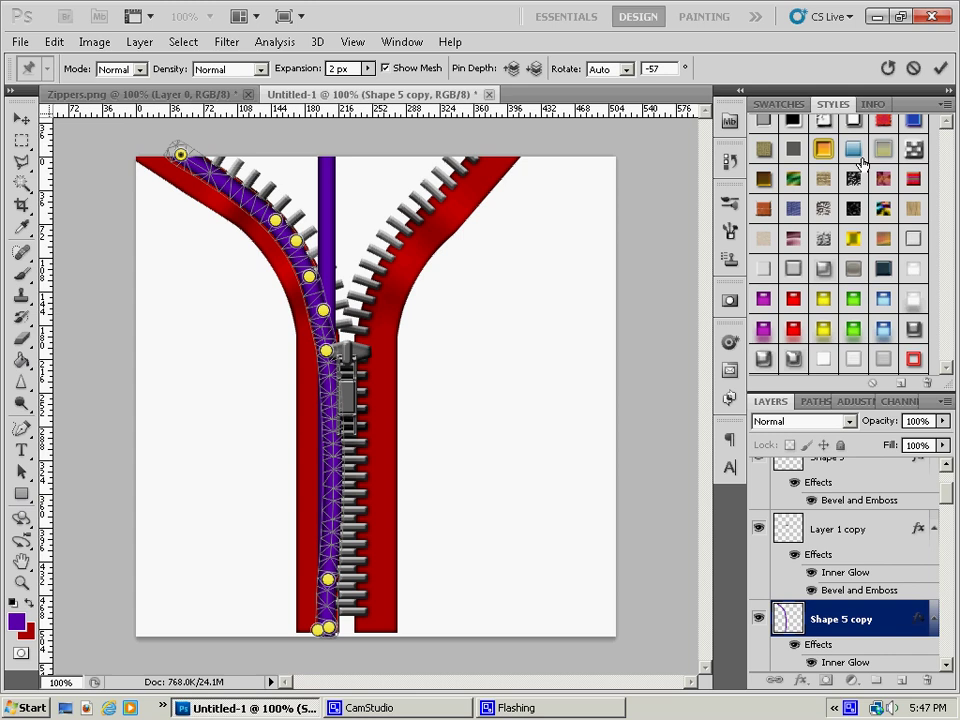
pyautogui.press('Return')
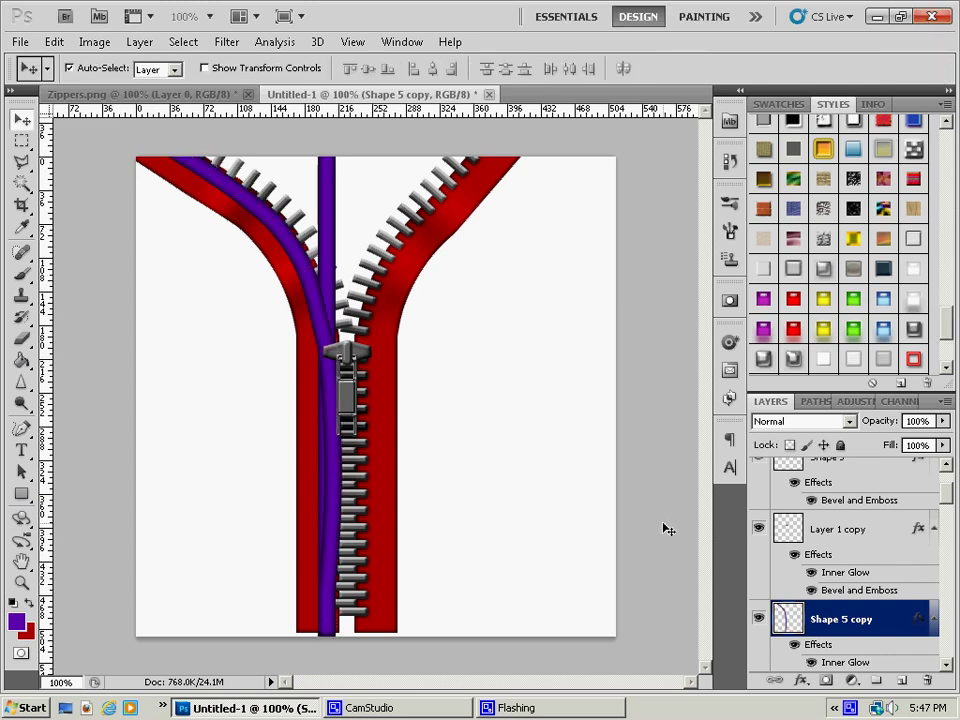
# Step: Select the original Shape 5 layer and nudge the strip slightly right over the teeth
pyautogui.scroll(-3, 845, 636)
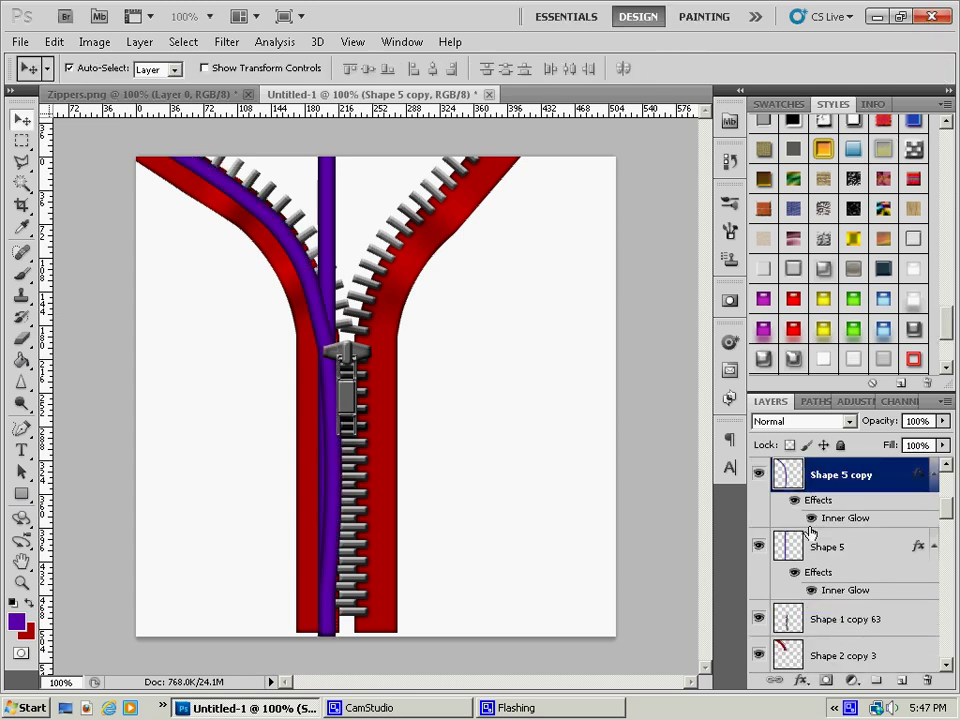
pyautogui.click(839, 544)
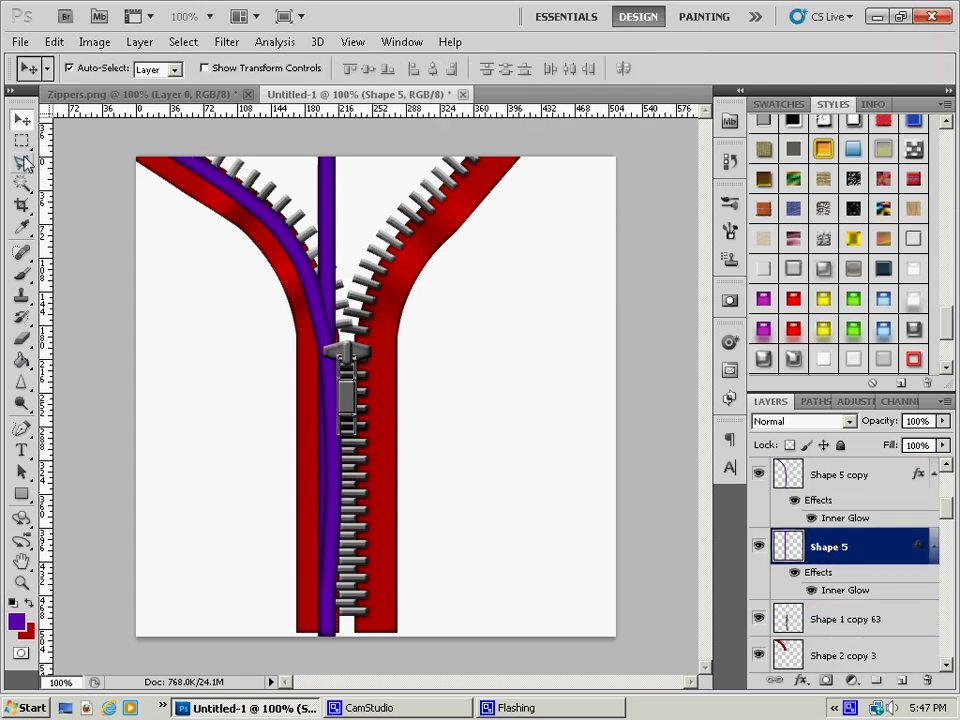
pyautogui.press('Right')
pyautogui.press('Right')
pyautogui.press('Right')
pyautogui.press('Right')
pyautogui.press('Right')
pyautogui.press('Right')
pyautogui.press('Right')
pyautogui.press('Right')
pyautogui.press('Right')
pyautogui.press('Right')
pyautogui.press('Right')
pyautogui.press('Right')
pyautogui.press('Right')
pyautogui.press('Right')
pyautogui.press('Right')
pyautogui.press('Right')
pyautogui.press('Right')
pyautogui.press('Right')
pyautogui.press('Right')
pyautogui.press('Right')
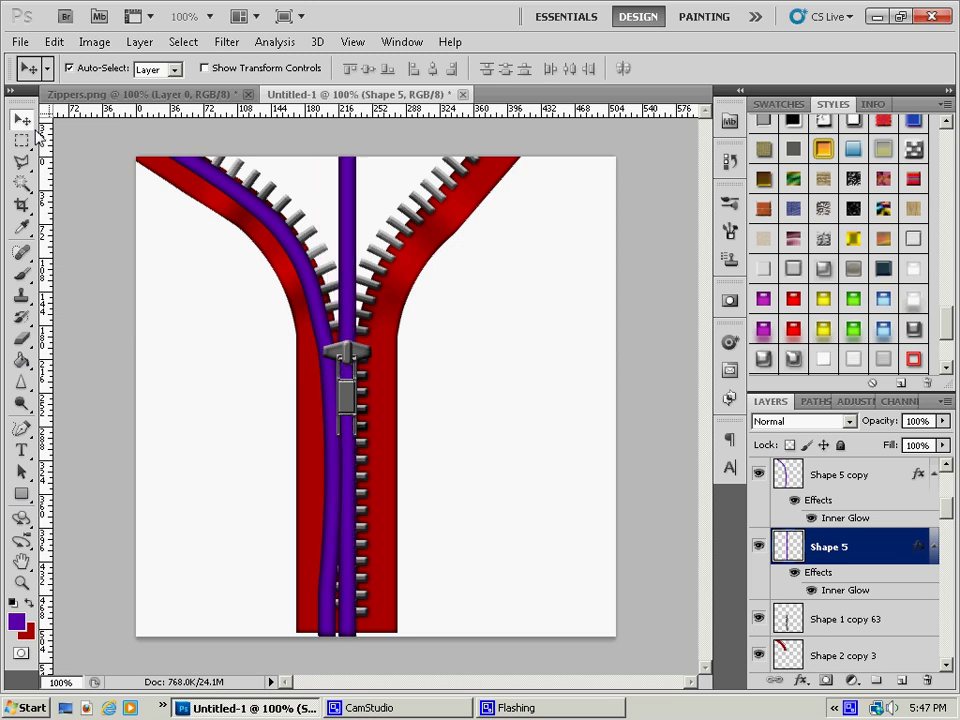
pyautogui.press('Right')
pyautogui.press('Right')
pyautogui.press('Right')
pyautogui.press('Right')
pyautogui.press('Right')
pyautogui.press('Right')
pyautogui.press('Right')
pyautogui.press('Right')
pyautogui.press('Right')
pyautogui.press('Right')
pyautogui.press('Right')
pyautogui.press('Right')
pyautogui.press('Right')
pyautogui.press('Right')
pyautogui.press('Right')
pyautogui.press('Right')
pyautogui.press('Right')
pyautogui.press('Right')
pyautogui.press('Right')
pyautogui.press('Right')
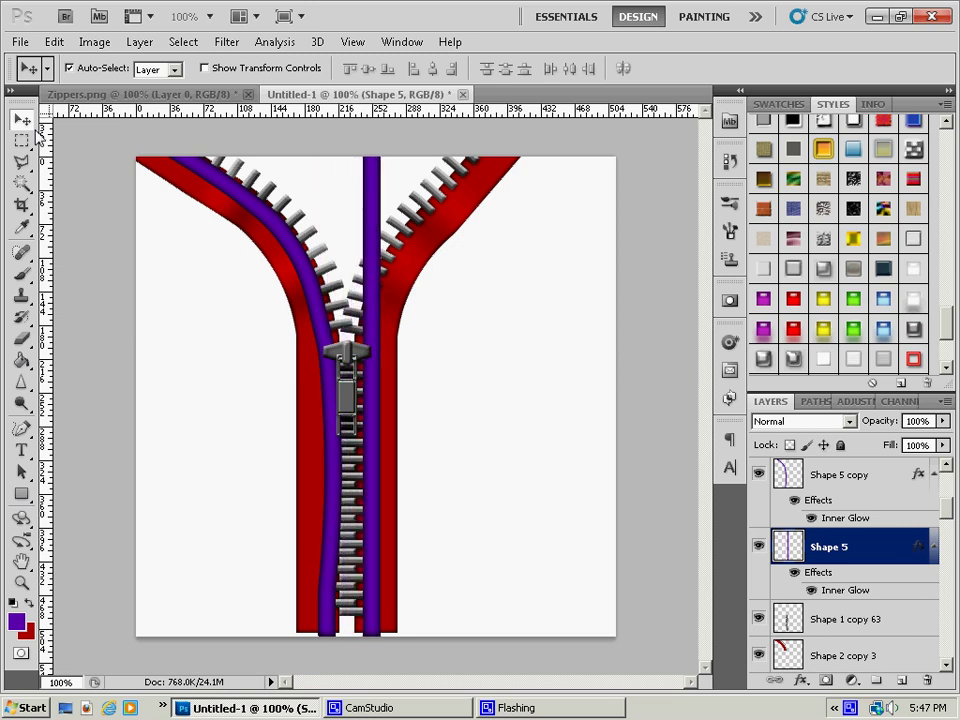
pyautogui.press('Left')
pyautogui.press('Left')
pyautogui.press('Left')
pyautogui.press('Left')
pyautogui.press('Left')
pyautogui.press('Left')
pyautogui.press('Left')
pyautogui.press('Left')
pyautogui.press('Left')
pyautogui.press('Left')
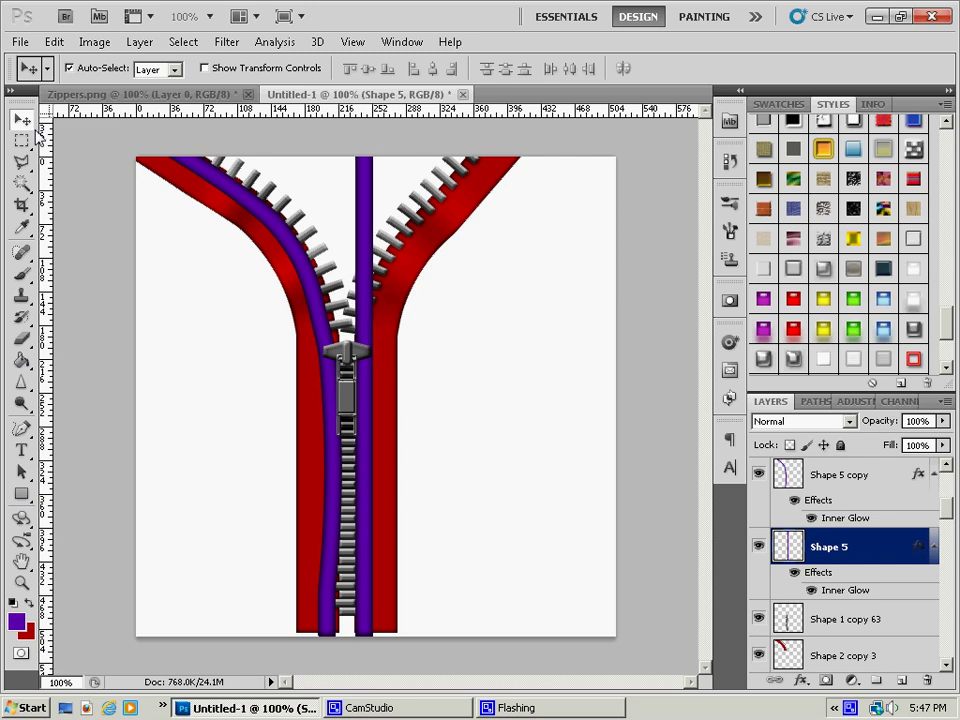
# Step: Start a Puppet Warp on Shape 5 and pin its lower part in place
pyautogui.click(54, 41)
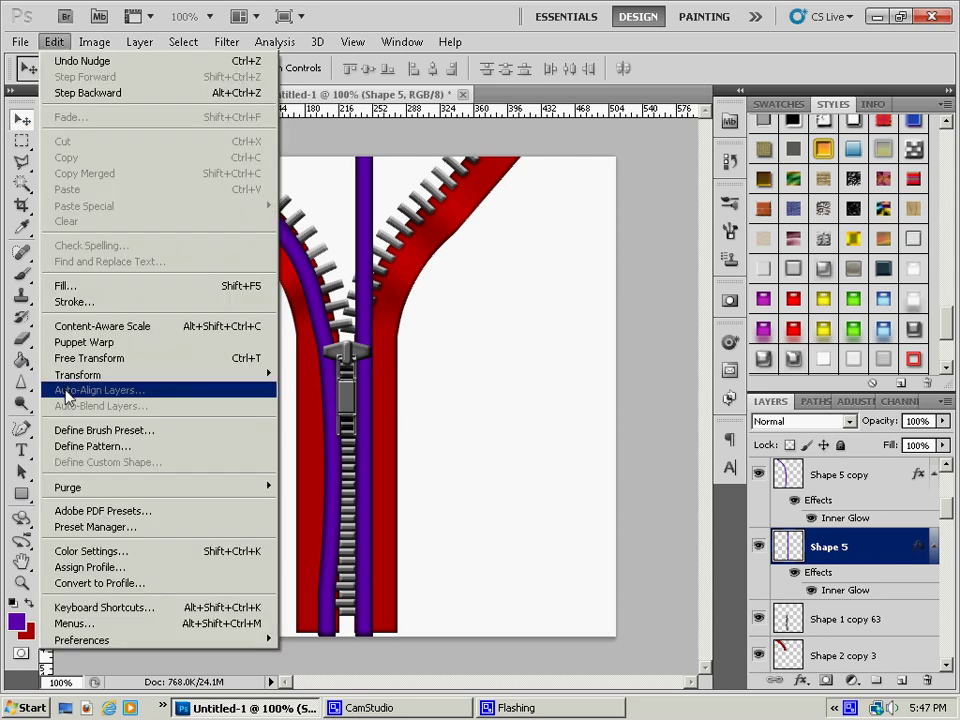
pyautogui.click(82, 342)
pyautogui.click(359, 627)
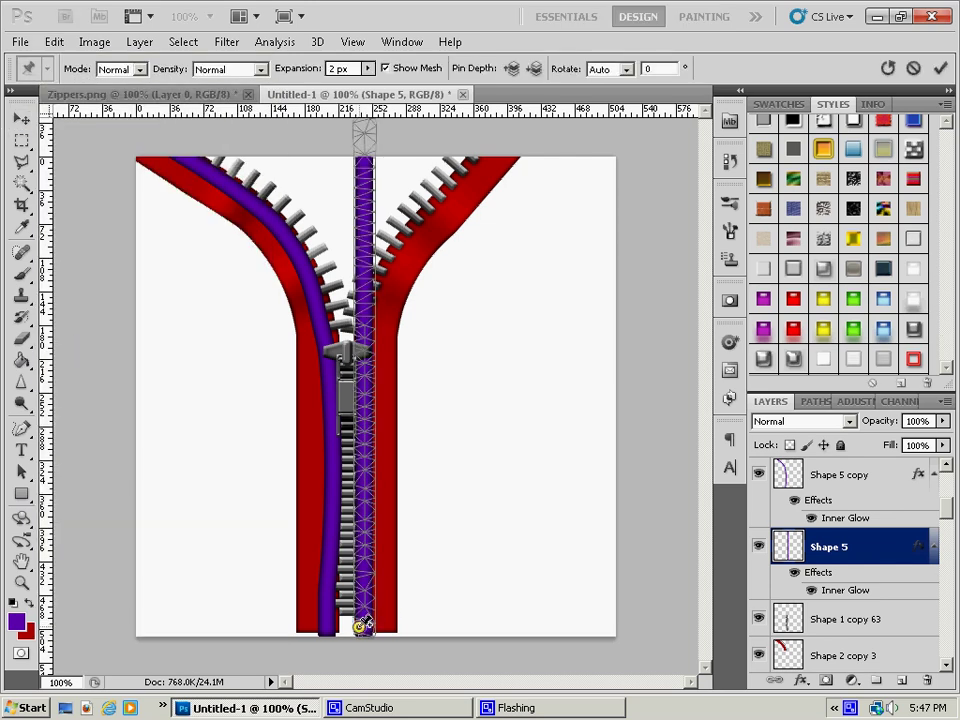
pyautogui.click(367, 612)
pyautogui.click(356, 472)
pyautogui.click(367, 426)
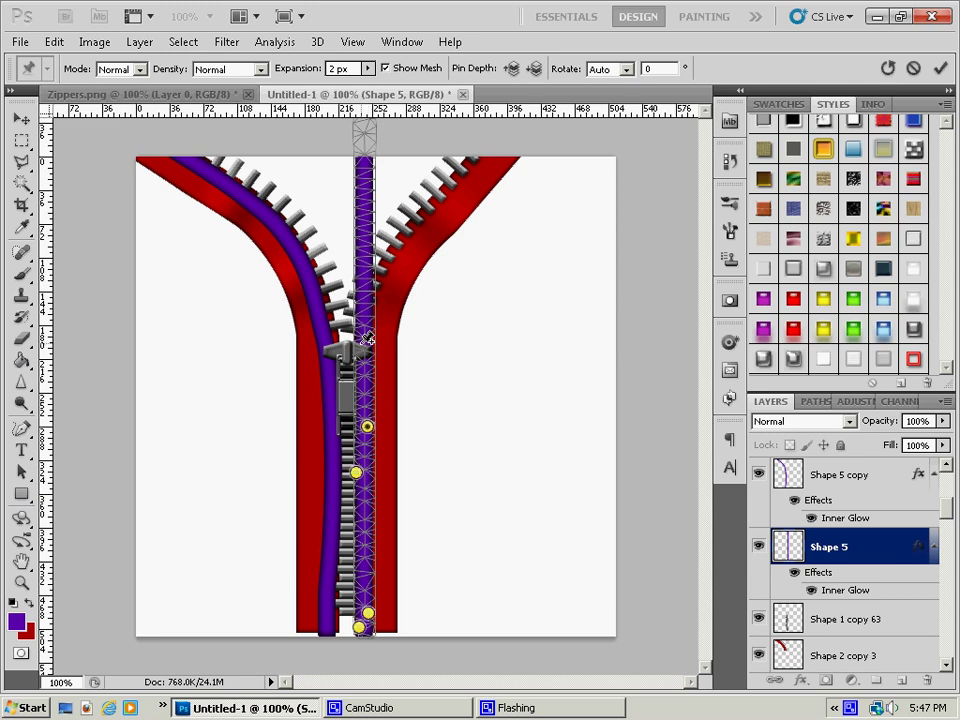
# Step: Bend the strip's top rightward up the right red strip and commit the warp
pyautogui.moveTo(366, 312); pyautogui.dragTo(372, 307)
pyautogui.click(380, 274)
pyautogui.click(405, 241)
pyautogui.moveTo(416, 226); pyautogui.dragTo(420, 222)
pyautogui.click(422, 219)
pyautogui.click(482, 157)
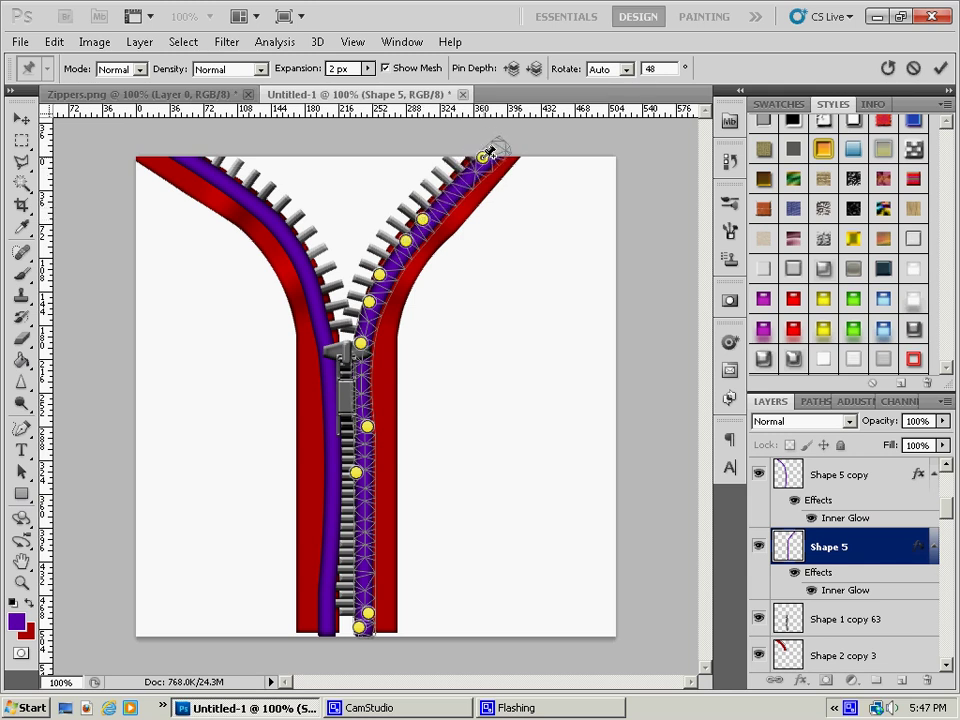
pyautogui.click(940, 67)
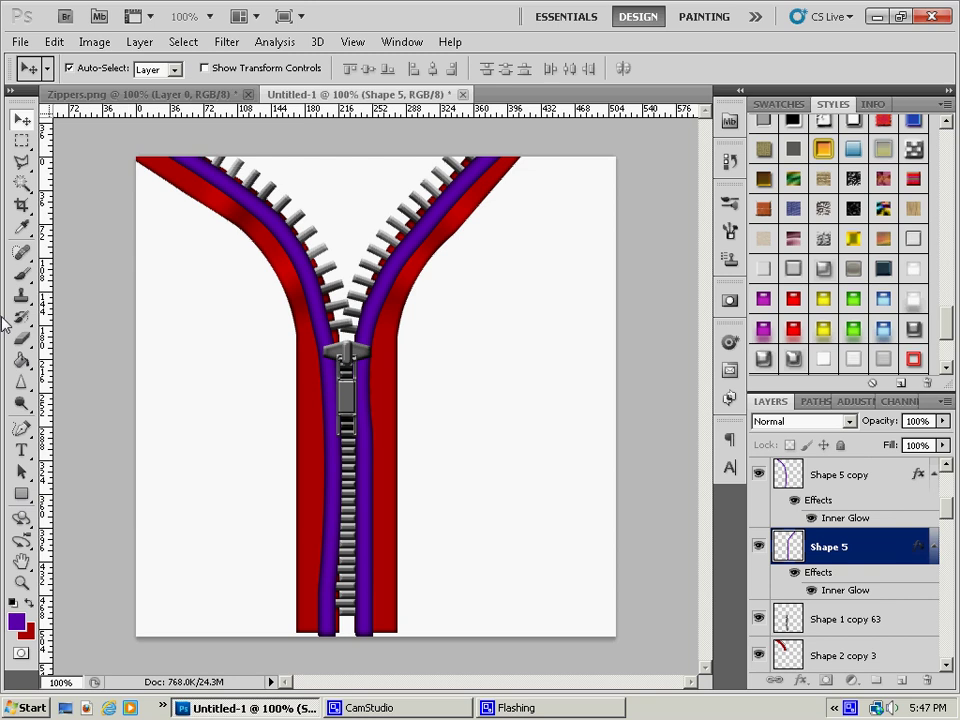
pyautogui.click(21, 404)
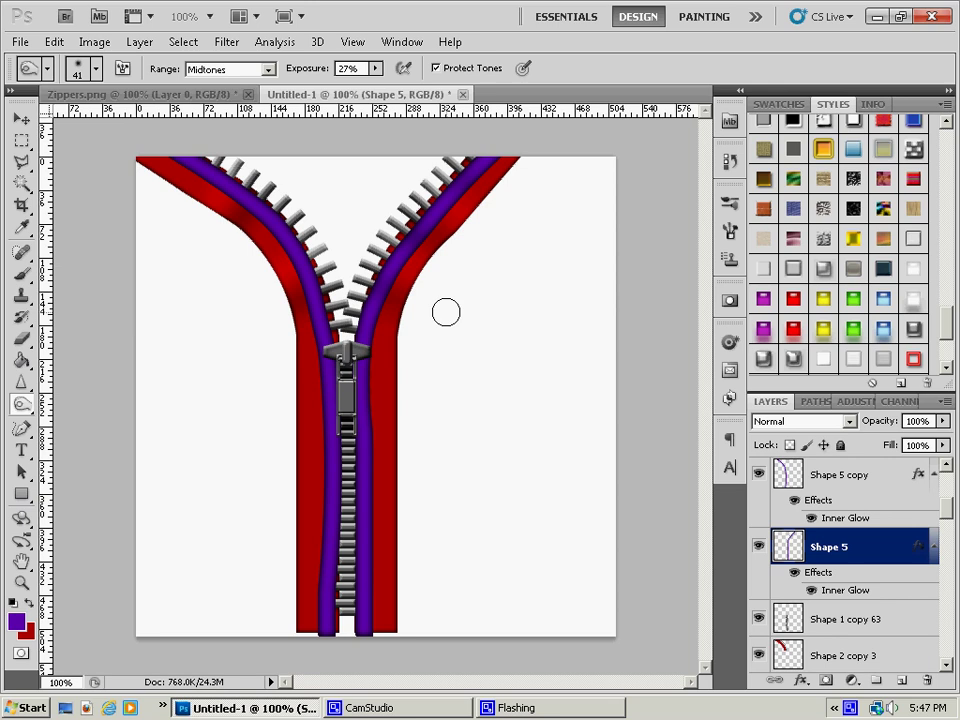
pyautogui.moveTo(21, 403); pyautogui.dragTo(100, 418)
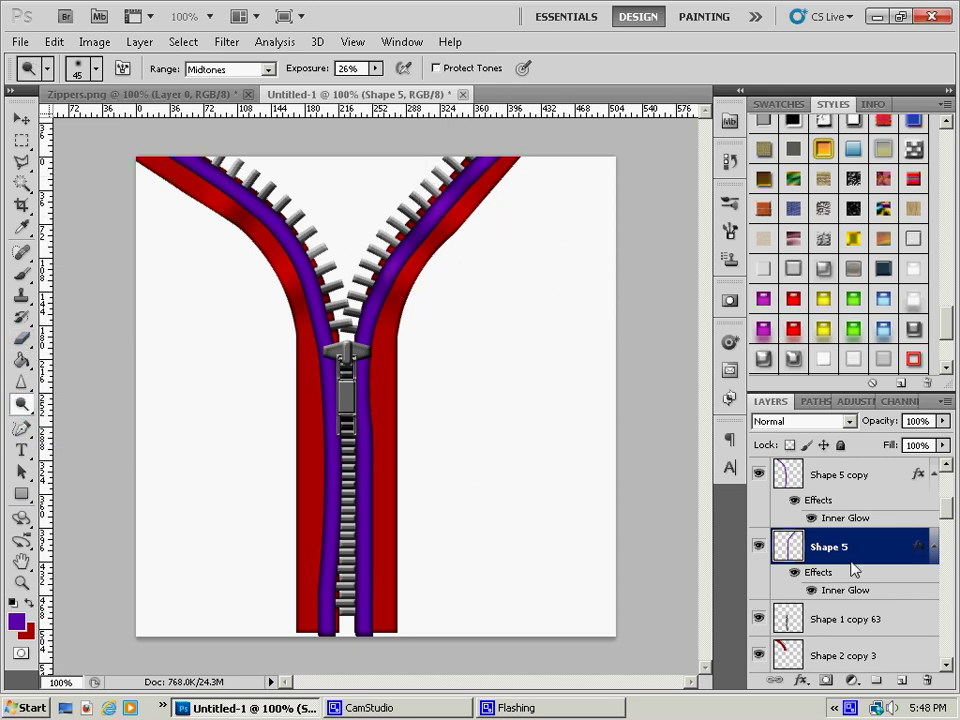
pyautogui.click(810, 488)
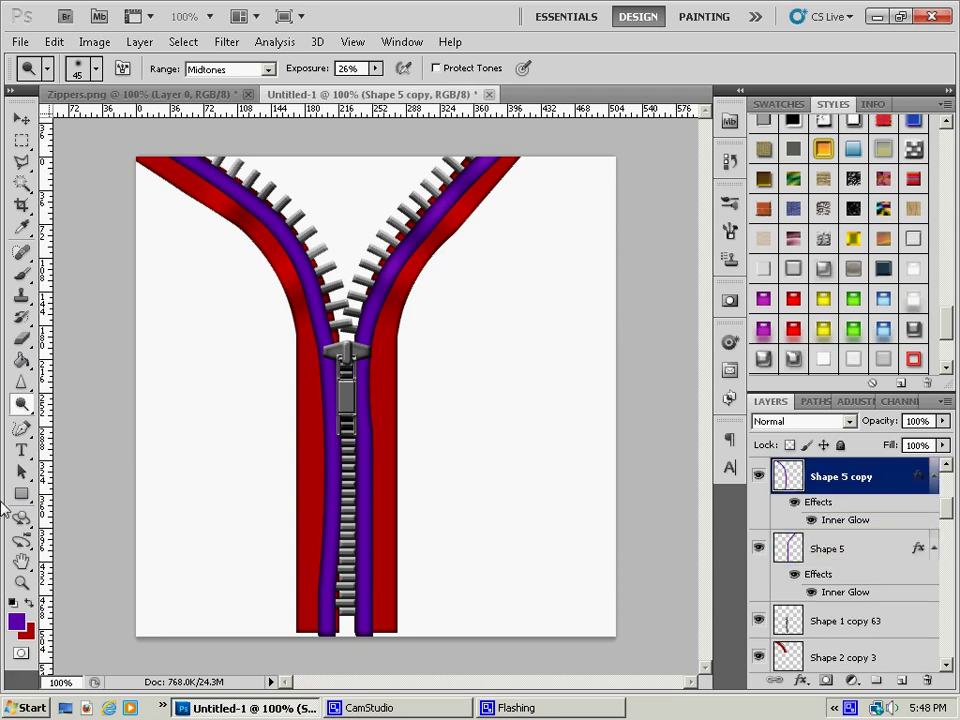
# Step: Create a new empty layer above Shape 1 copy 63
pyautogui.press('Delete')
pyautogui.click(818, 583)
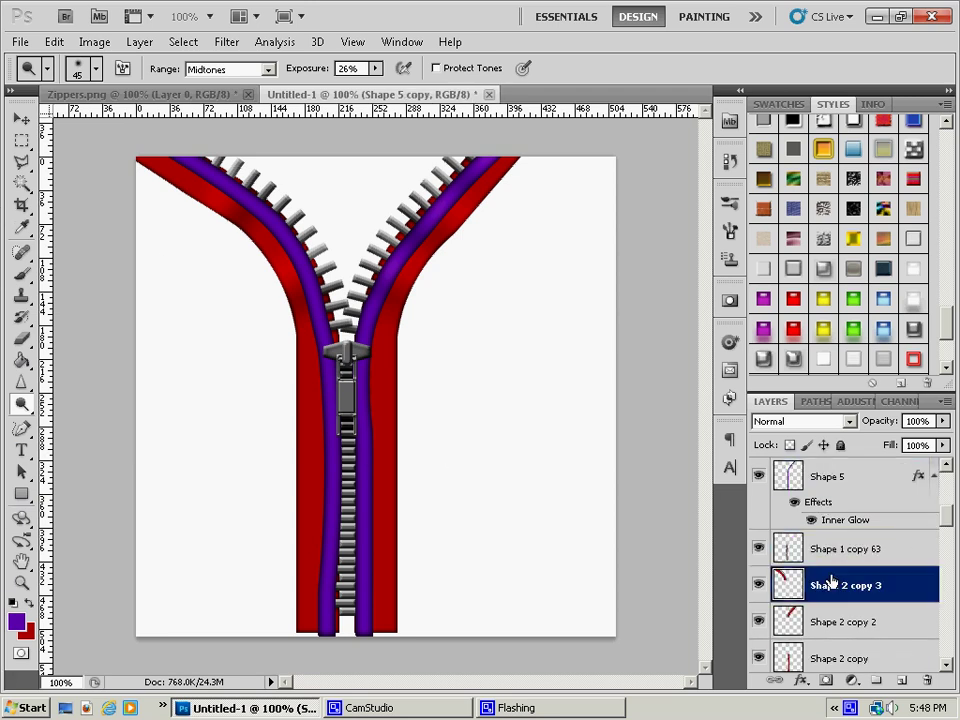
pyautogui.click(816, 548)
pyautogui.hotkey('ctrl', 'shift', 'alt', 'n')
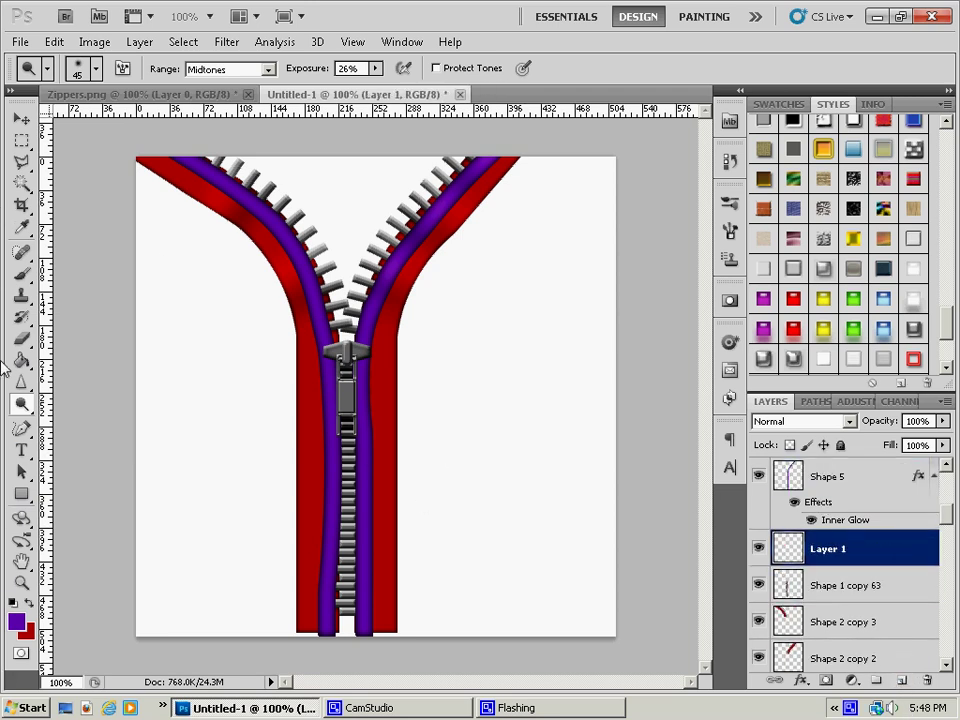
# Step: Outline the area right of the zipper's right strip with the Polygonal Lasso
pyautogui.click(21, 161)
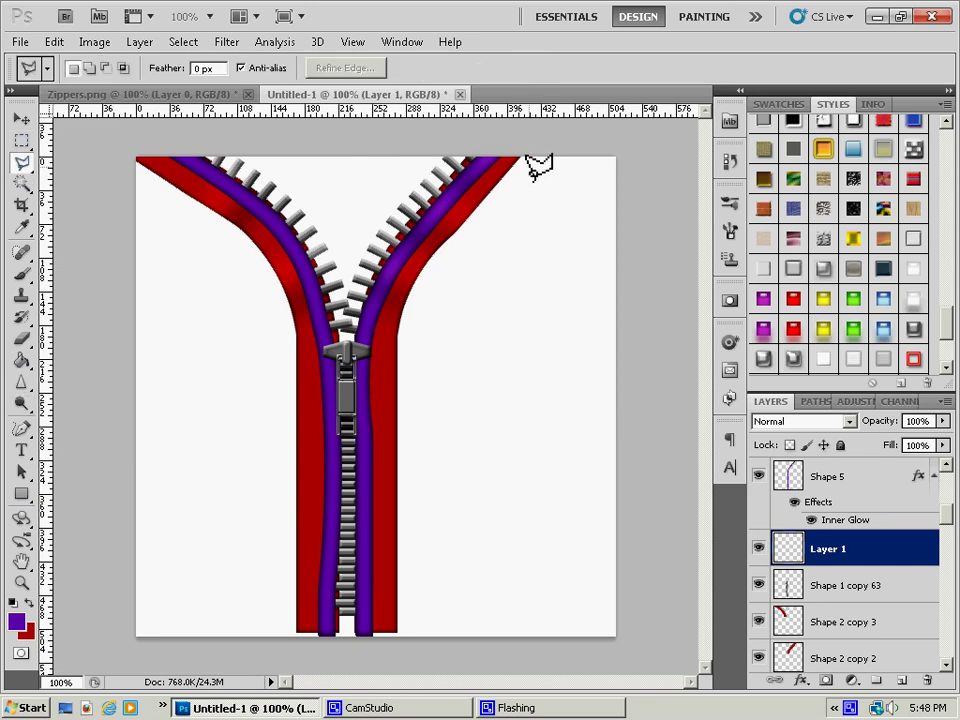
pyautogui.click(501, 160)
pyautogui.click(420, 246)
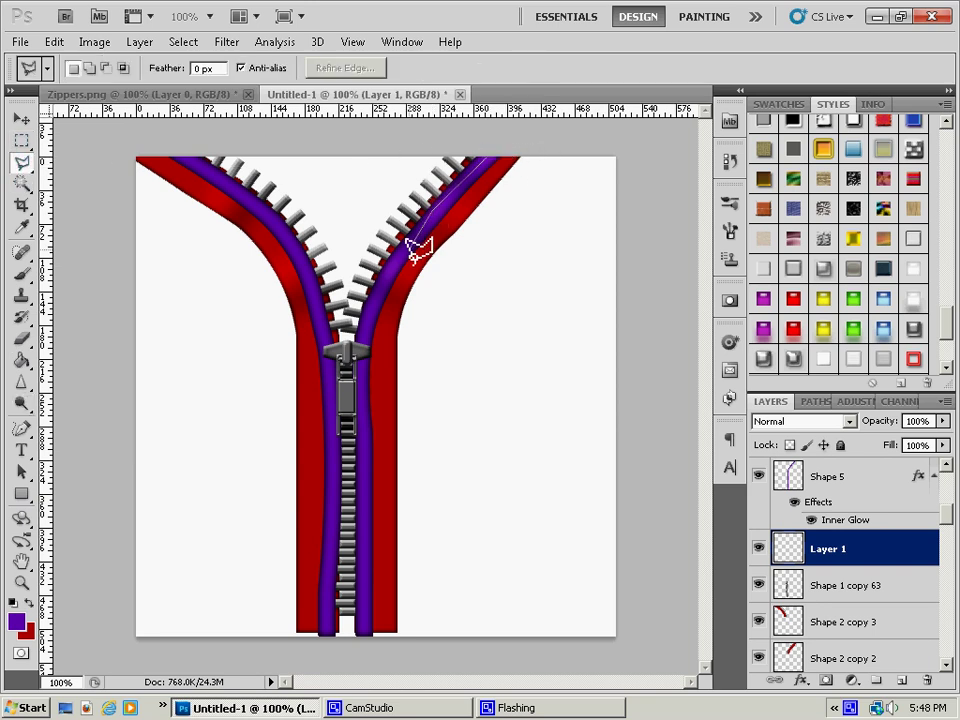
pyautogui.click(399, 266)
pyautogui.click(366, 326)
pyautogui.click(360, 380)
pyautogui.click(362, 490)
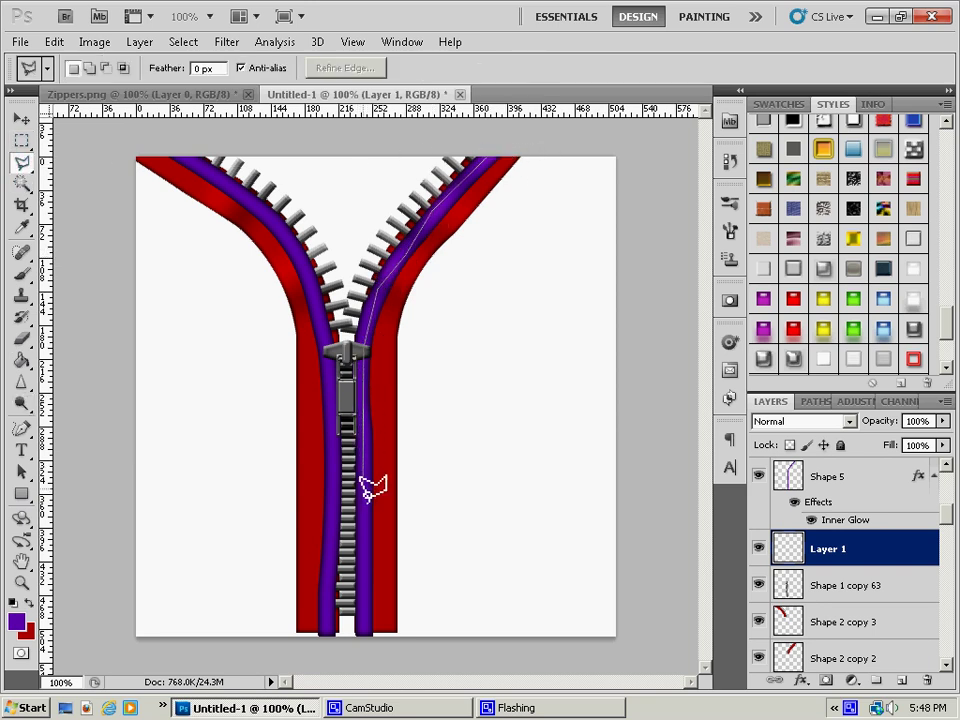
pyautogui.click(397, 633)
pyautogui.click(402, 670)
pyautogui.click(672, 636)
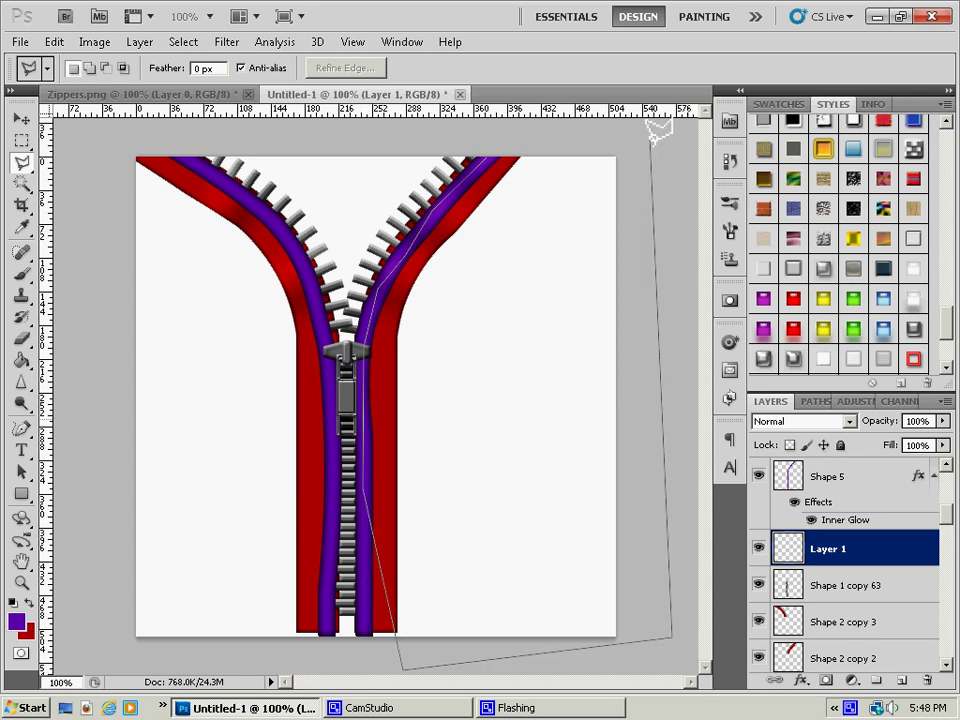
pyautogui.click(651, 130)
pyautogui.click(497, 133)
pyautogui.click(501, 160)
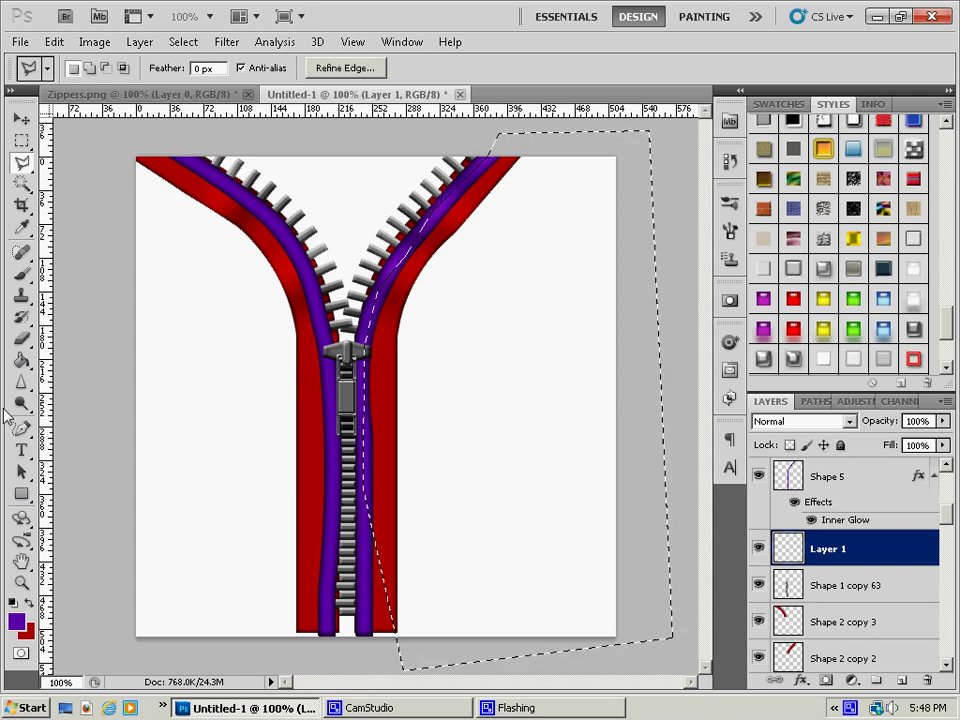
# Step: Fill the selected right area with purple using the Paint Bucket, then deselect
pyautogui.click(21, 361)
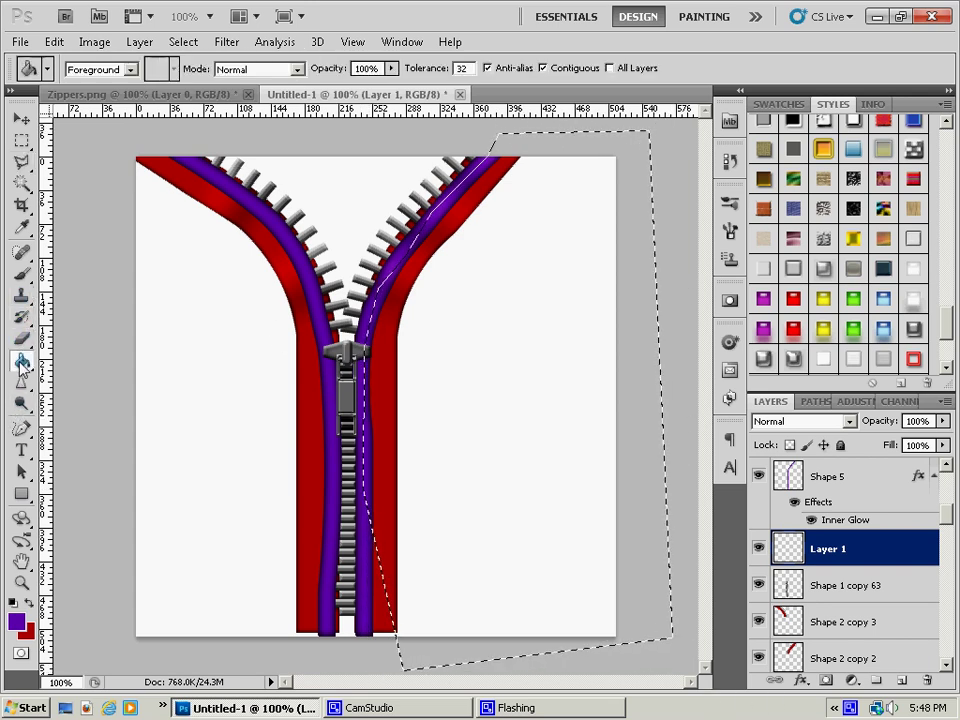
pyautogui.click(467, 388)
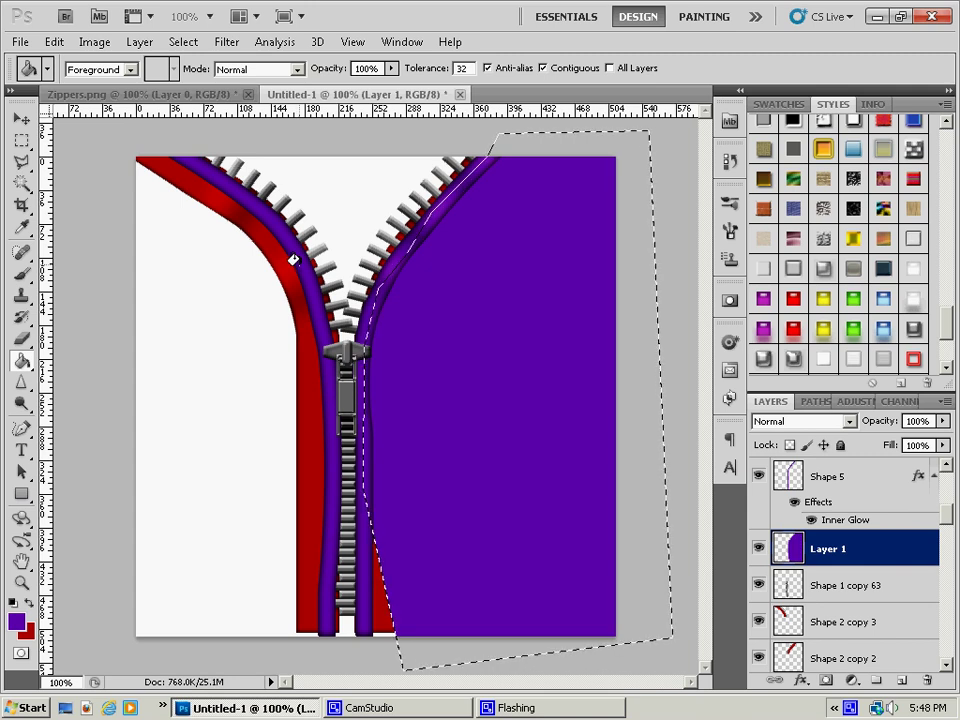
pyautogui.hotkey('ctrl', 'd')
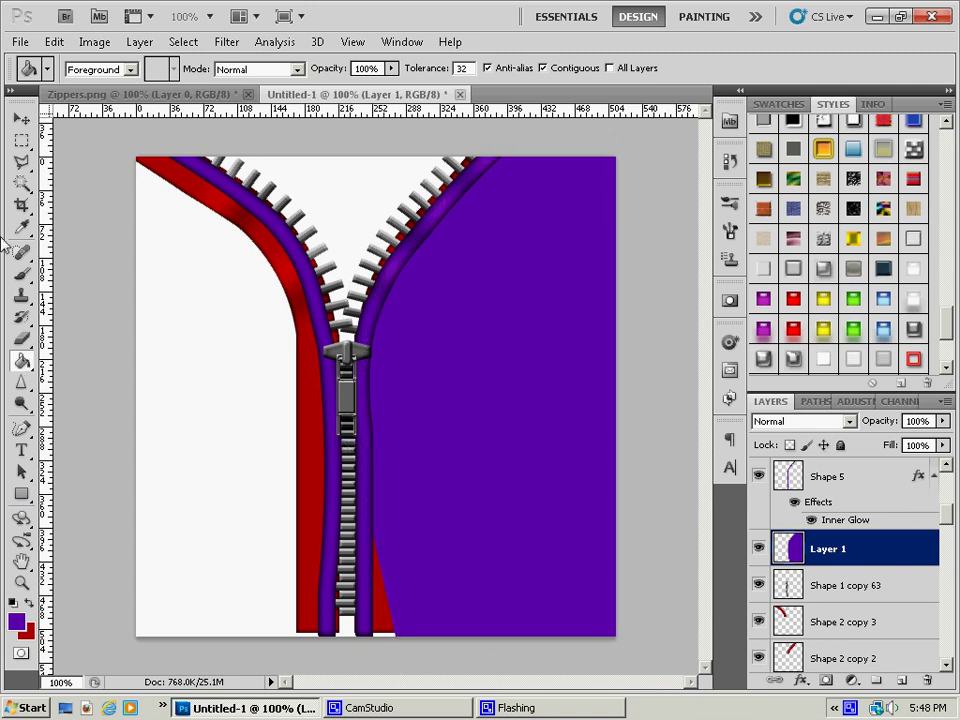
# Step: Paint purple with an enlarged brush over the red gap at the zipper's bottom
pyautogui.click(20, 266)
pyautogui.click(85, 68)
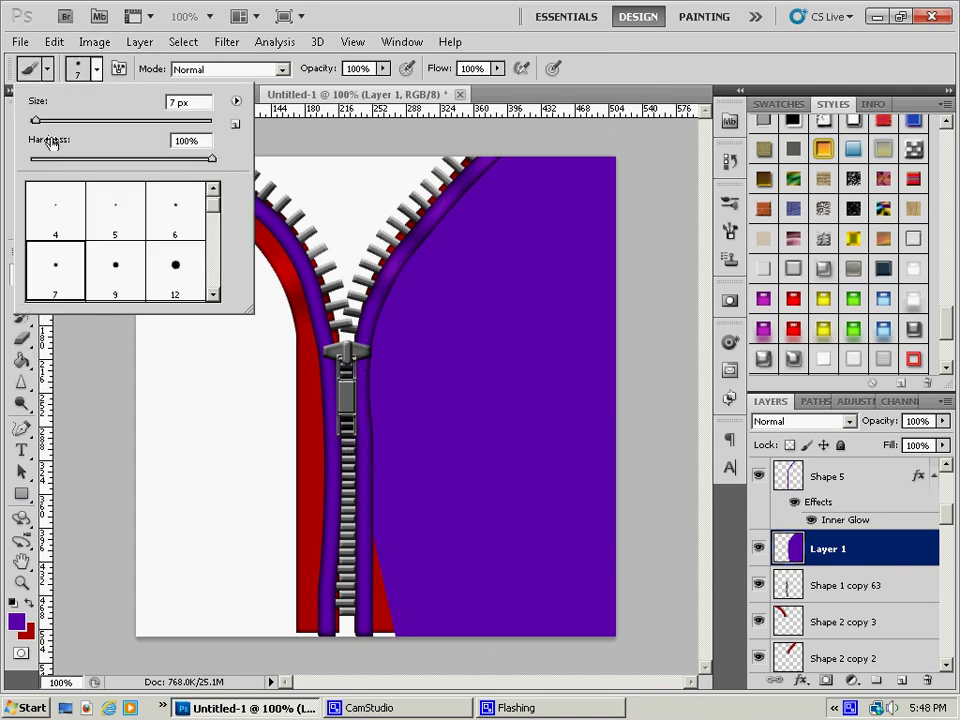
pyautogui.moveTo(34, 121); pyautogui.dragTo(86, 121)
pyautogui.click(367, 524)
pyautogui.moveTo(367, 524); pyautogui.dragTo(375, 625)
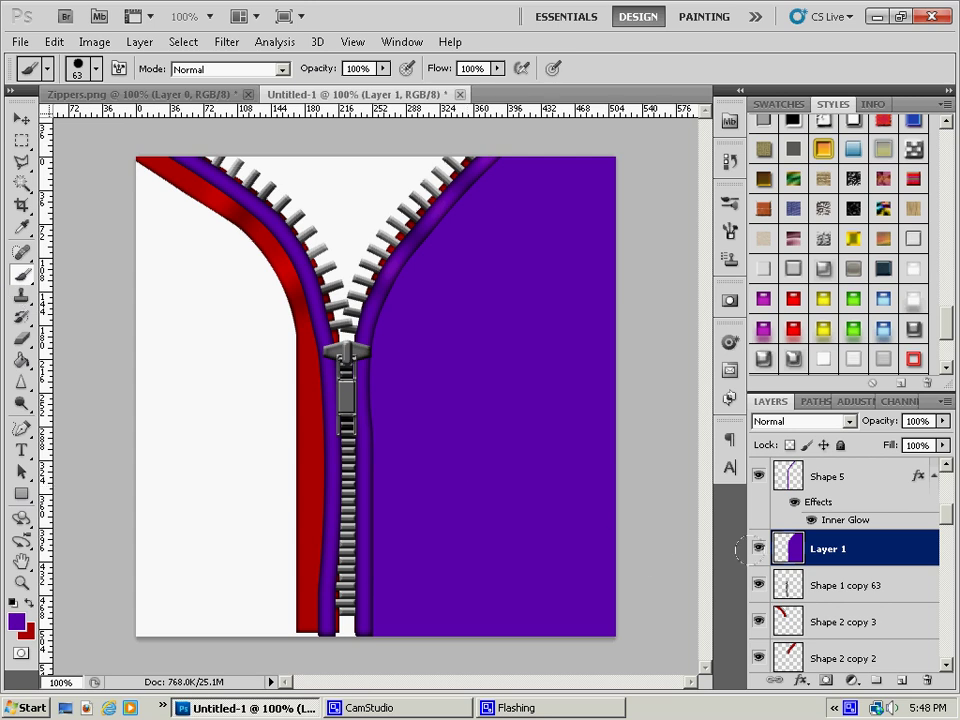
pyautogui.scroll(1, 791, 577)
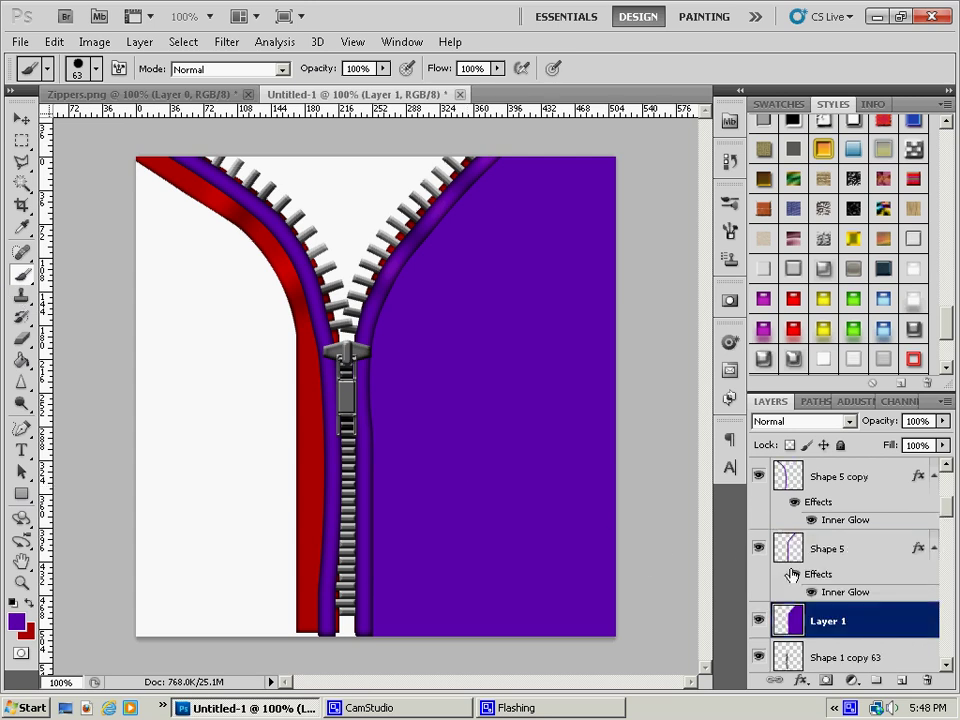
# Step: Hide the Shape 5 copy piping, then burn dark and dodge light wrinkle streaks on the purple panel
pyautogui.click(759, 474)
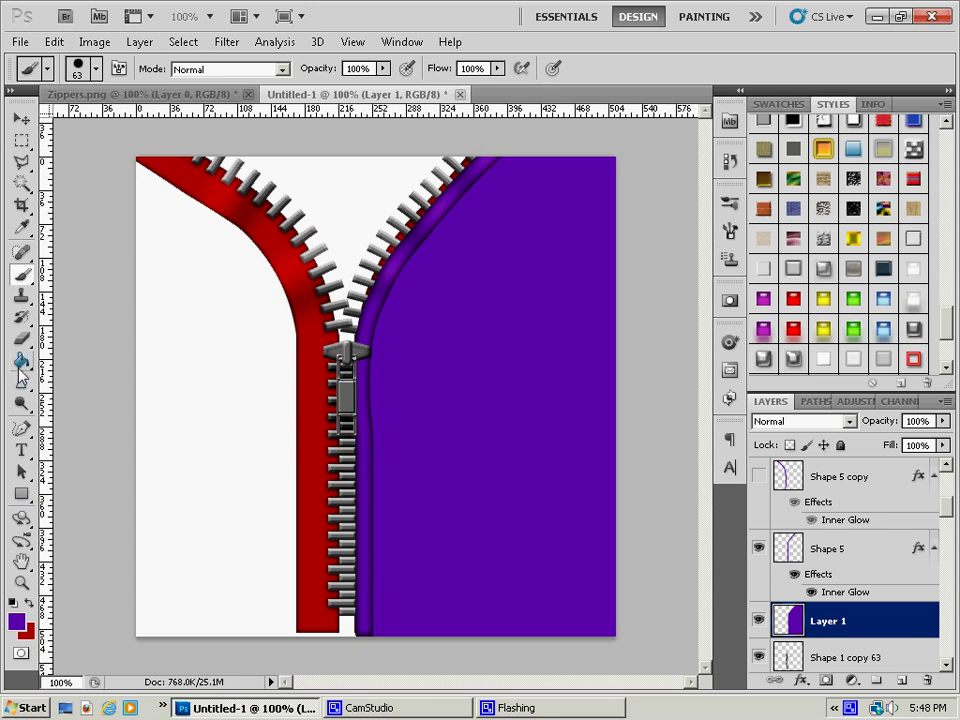
pyautogui.moveTo(21, 404); pyautogui.dragTo(92, 427)
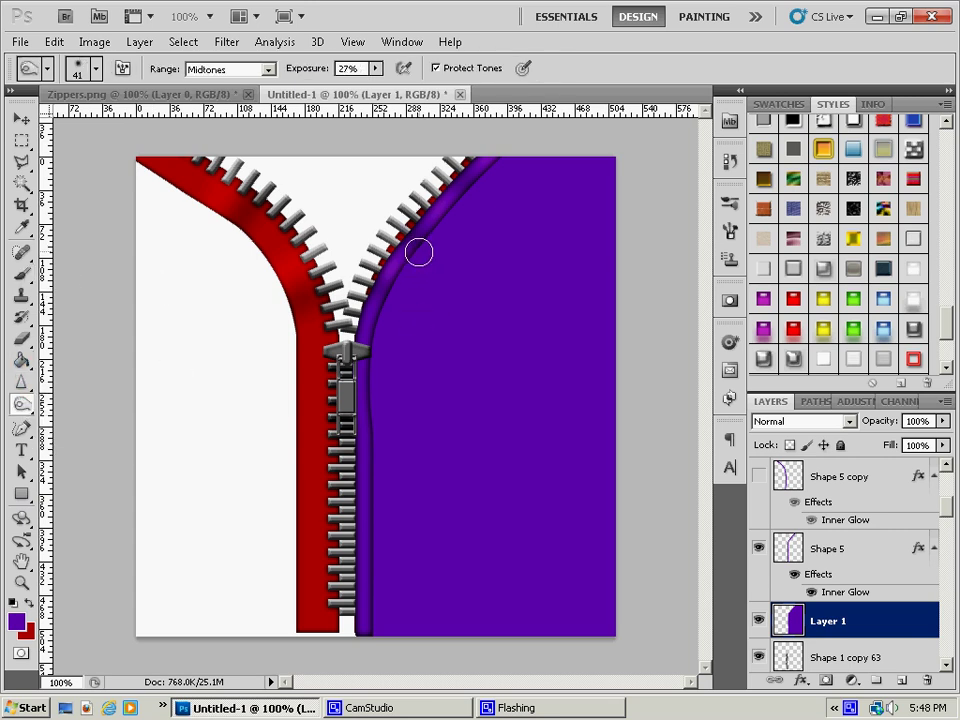
pyautogui.moveTo(418, 253)
pyautogui.mouseDown()
pyautogui.moveTo(538, 349)
pyautogui.moveTo(572, 352)
pyautogui.mouseUp()
pyautogui.moveTo(459, 170); pyautogui.dragTo(533, 289)
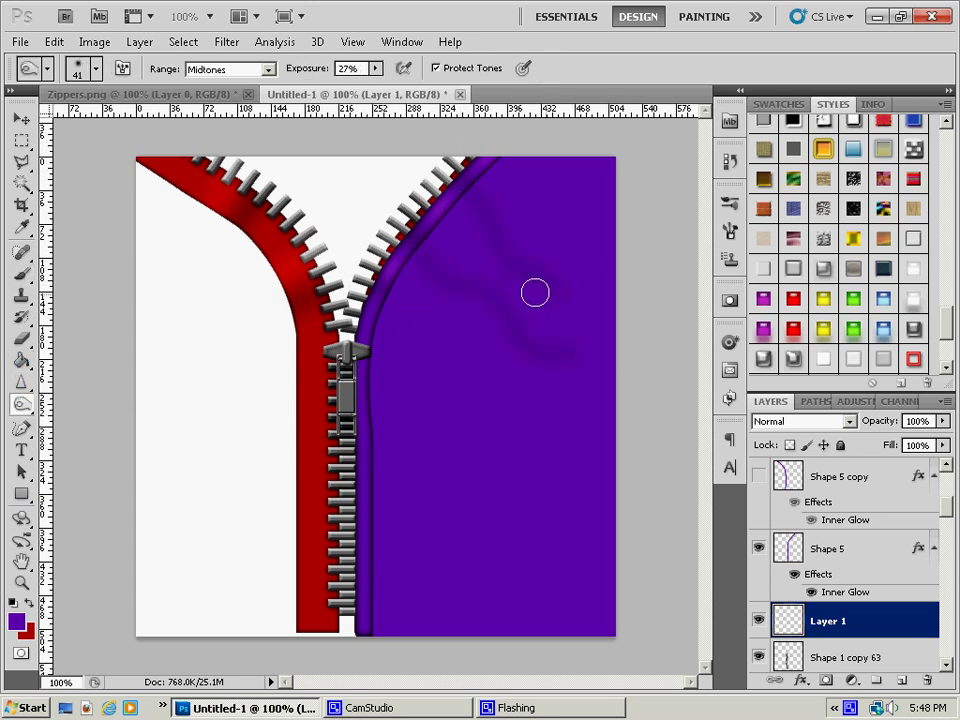
pyautogui.moveTo(400, 301)
pyautogui.mouseDown()
pyautogui.moveTo(497, 370)
pyautogui.moveTo(549, 392)
pyautogui.mouseUp()
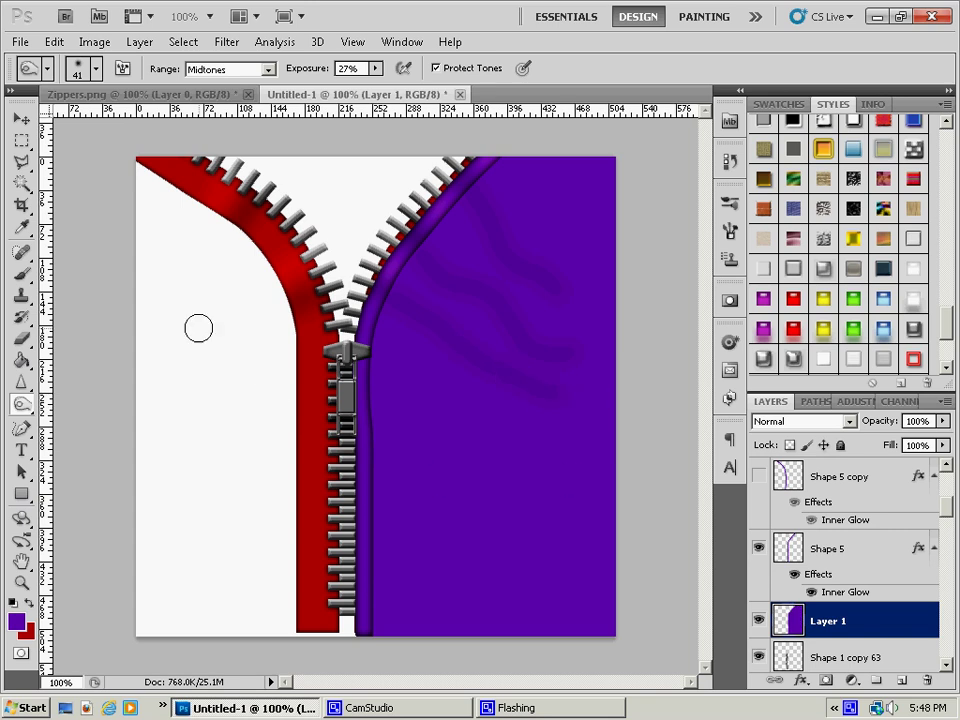
pyautogui.moveTo(21, 404); pyautogui.dragTo(70, 399)
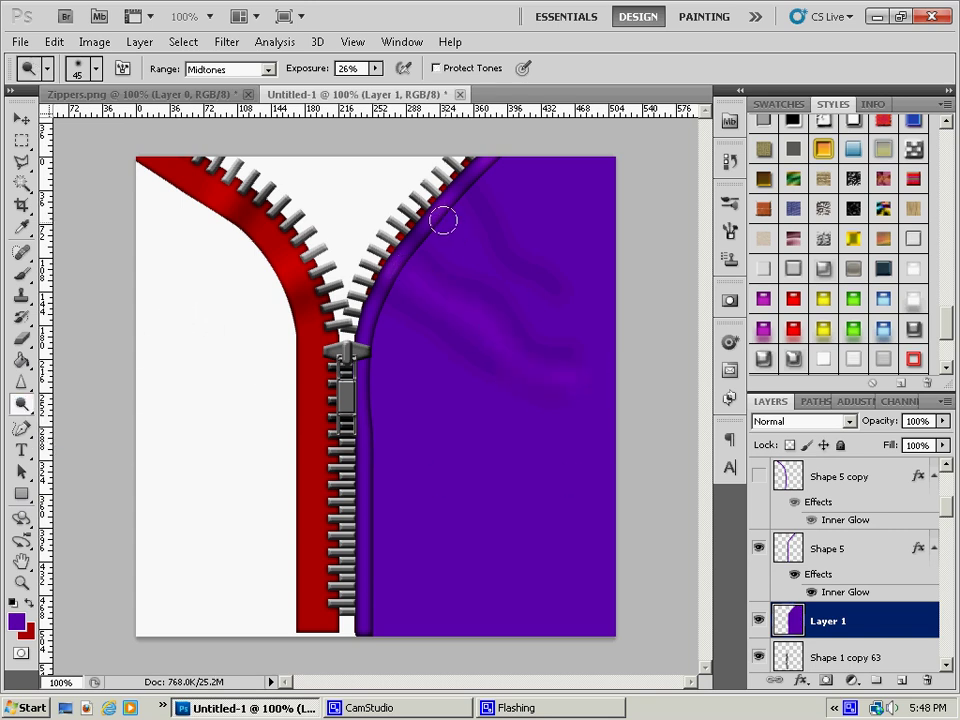
pyautogui.moveTo(444, 216)
pyautogui.mouseDown()
pyautogui.moveTo(527, 296)
pyautogui.moveTo(595, 320)
pyautogui.moveTo(503, 245)
pyautogui.moveTo(487, 177)
pyautogui.mouseUp()
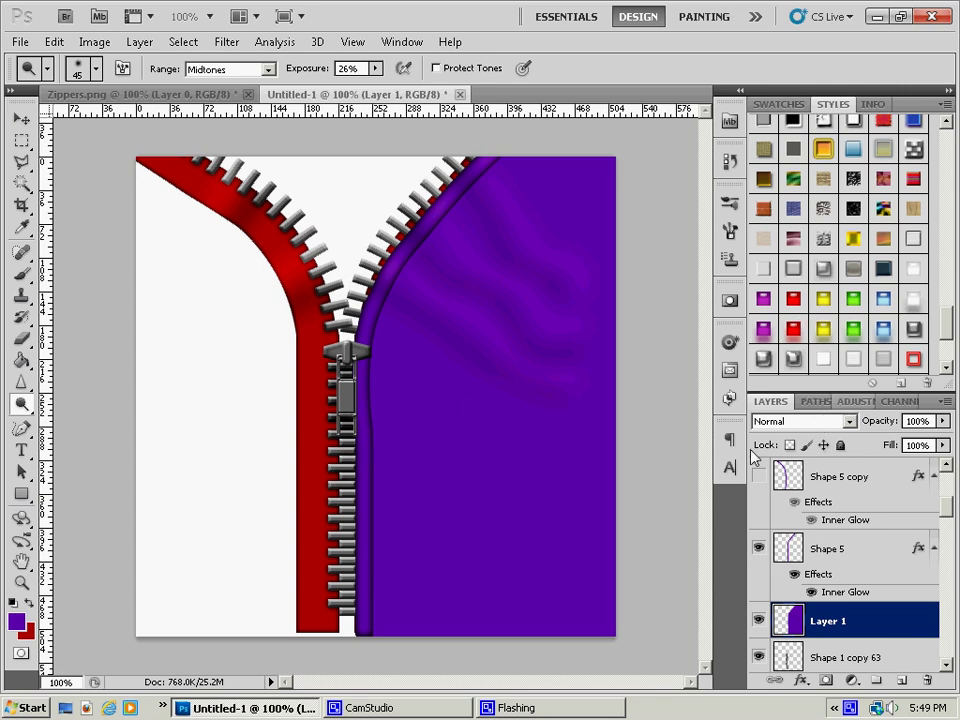
# Step: Test a Hue/Saturation adjustment on Shape 5 copy with Hue -20, compare it off, then delete it
pyautogui.click(833, 471)
pyautogui.click(855, 401)
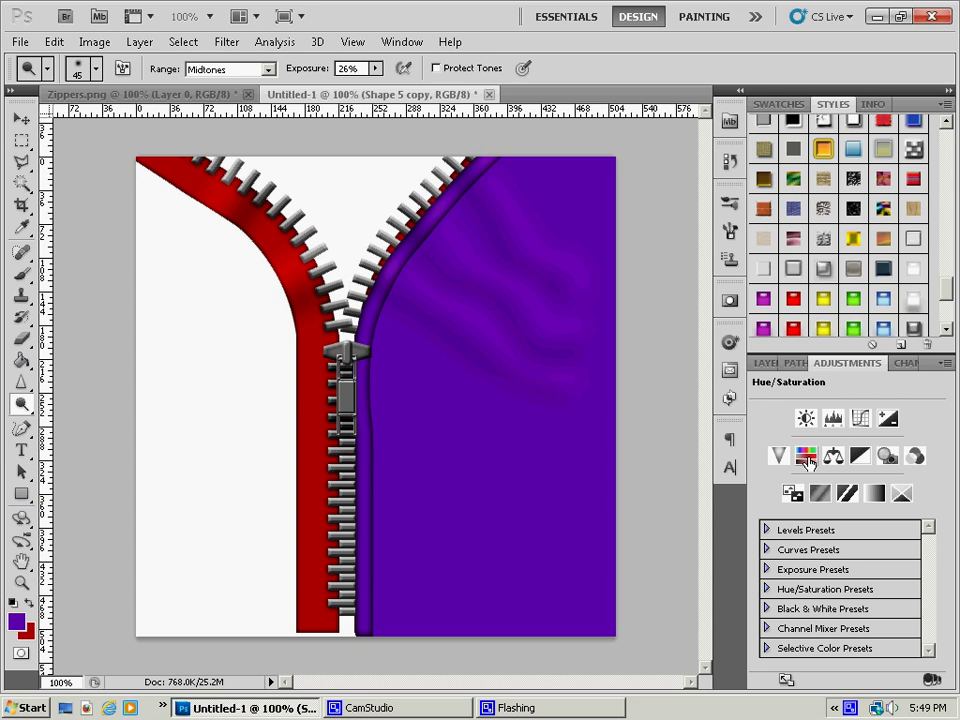
pyautogui.click(806, 456)
pyautogui.moveTo(845, 467)
pyautogui.mouseDown()
pyautogui.moveTo(896, 465)
pyautogui.moveTo(806, 461)
pyautogui.moveTo(830, 465)
pyautogui.mouseUp()
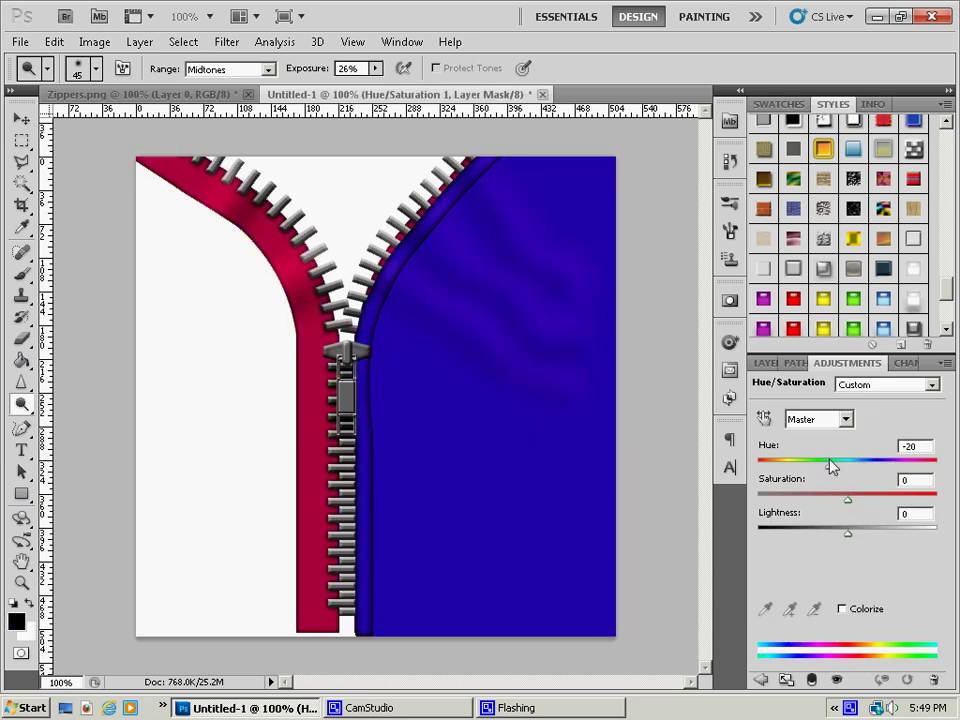
pyautogui.click(811, 680)
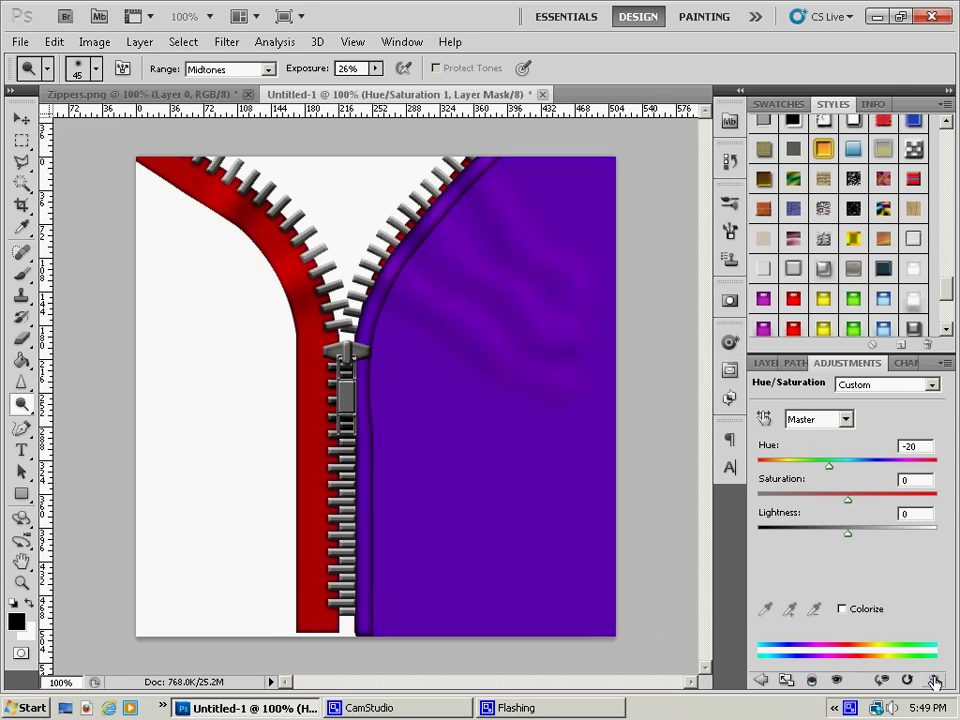
pyautogui.keyDown('ctrl'); pyautogui.click(456, 632); pyautogui.keyUp('ctrl')
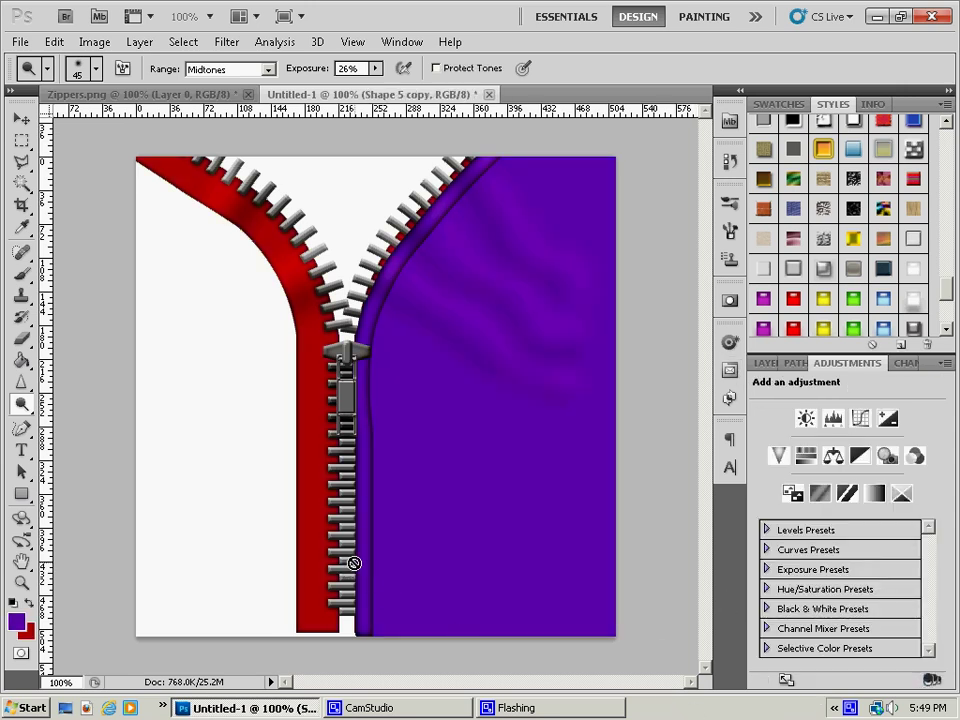